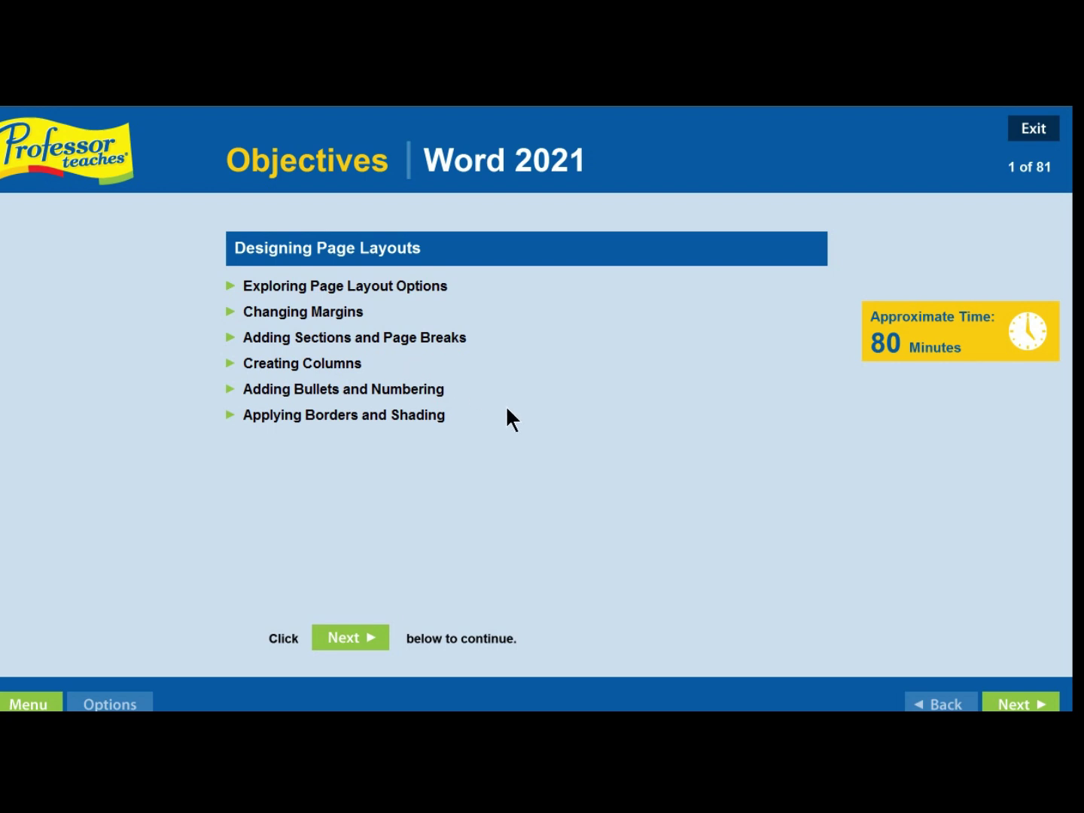
- Start the Designing Page Layouts lesson and explore the descriptions of the page layout tool groups
click(1026, 702)
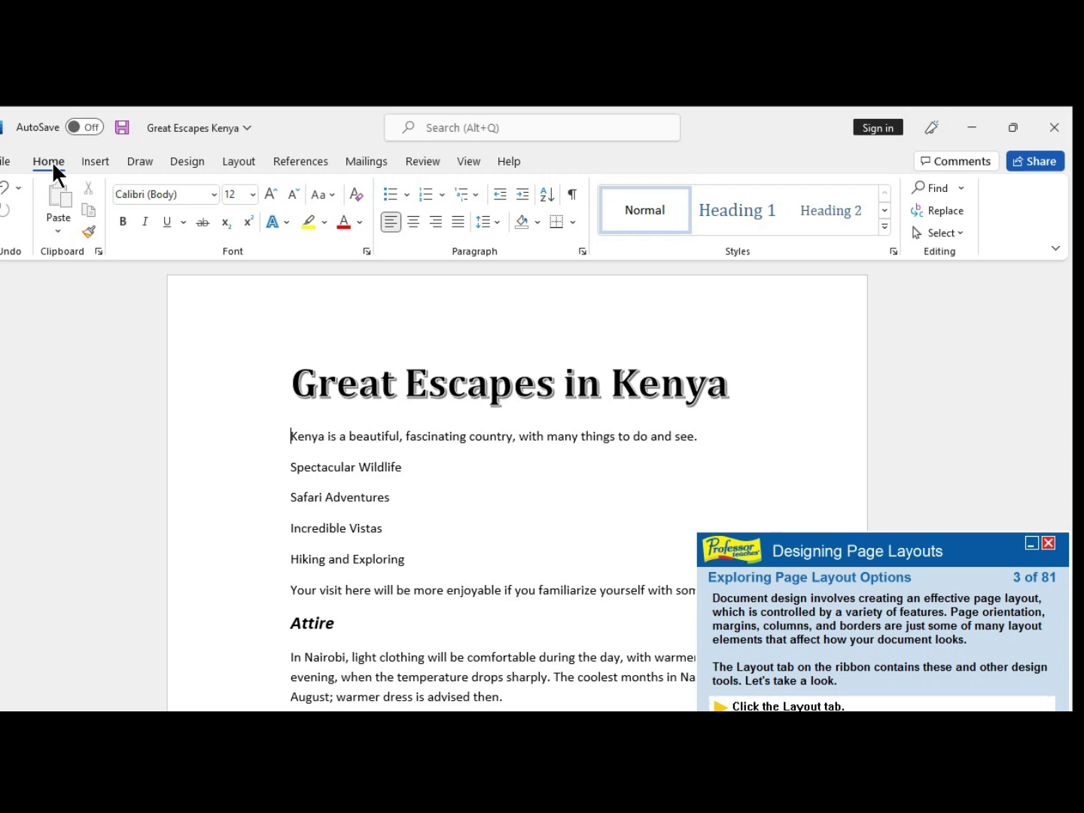
click(112, 164)
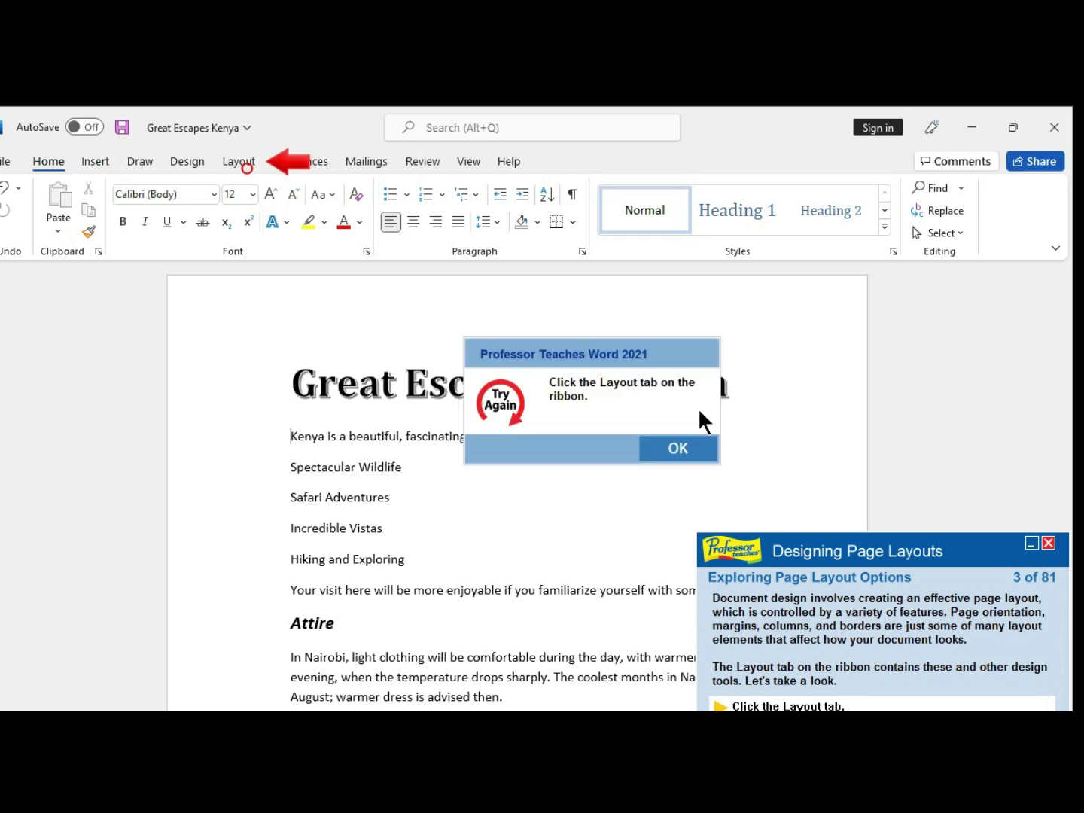
click(692, 458)
click(237, 159)
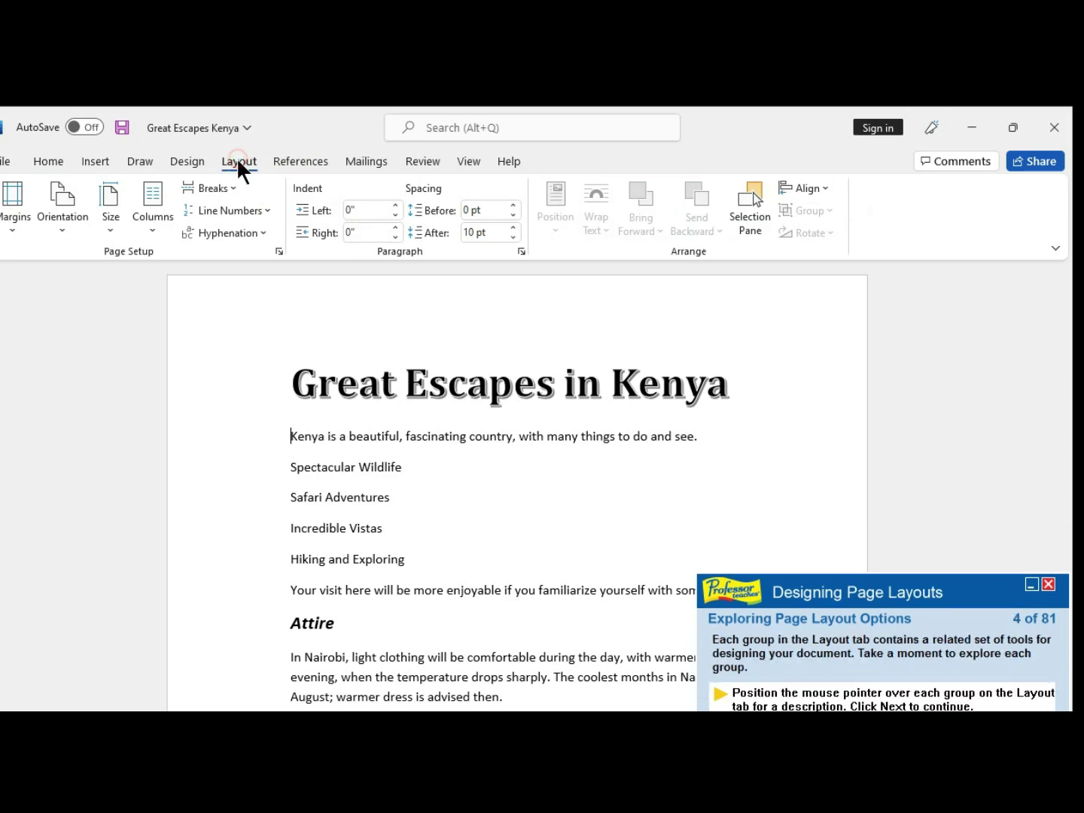
mouse_move(252, 285)
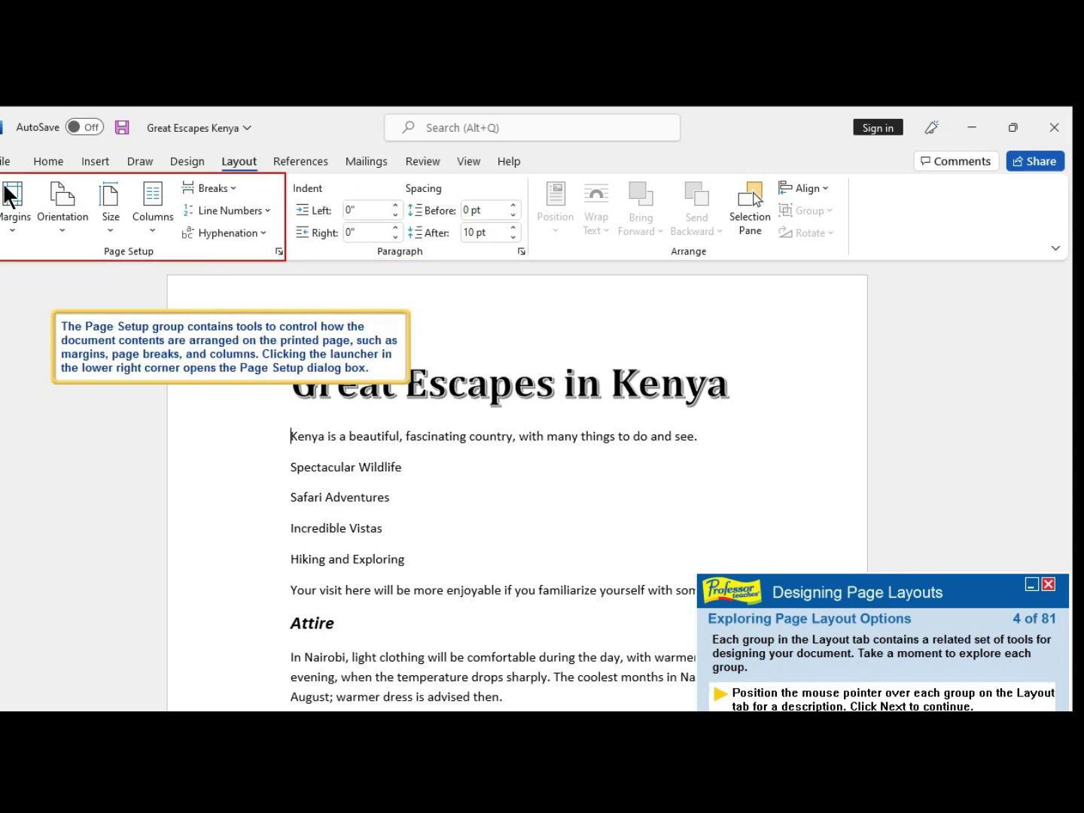
mouse_move(326, 208)
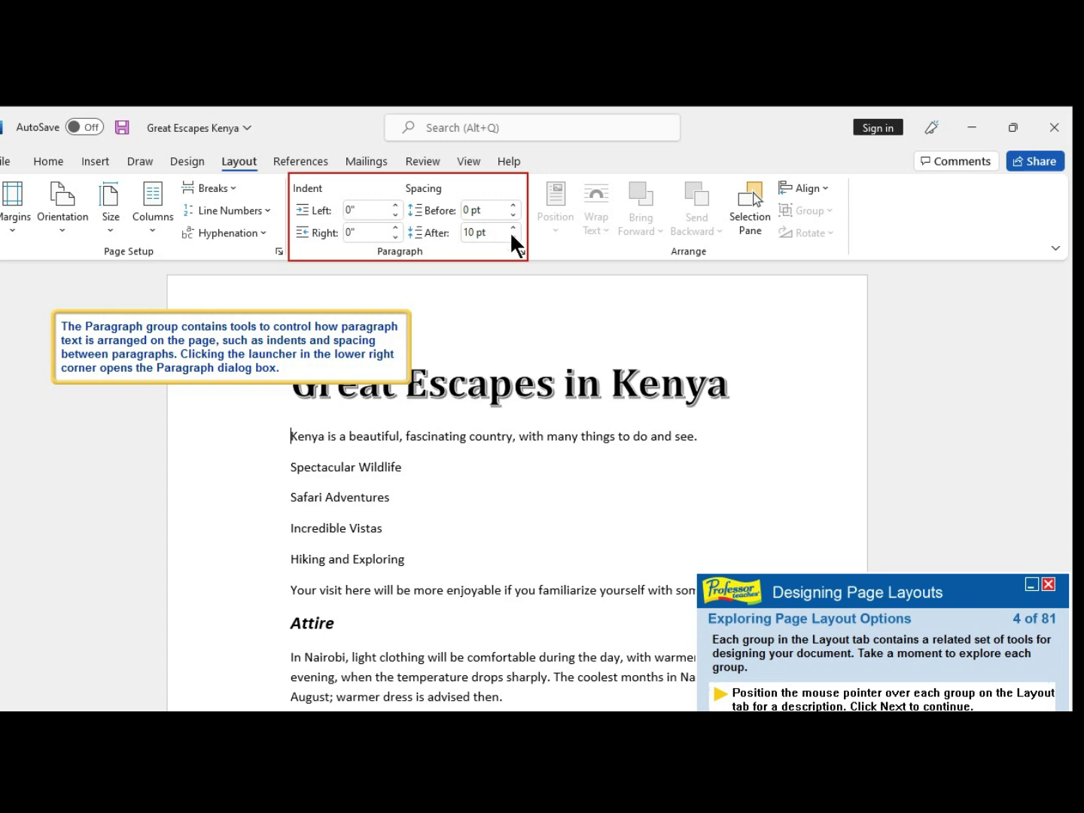
mouse_move(613, 226)
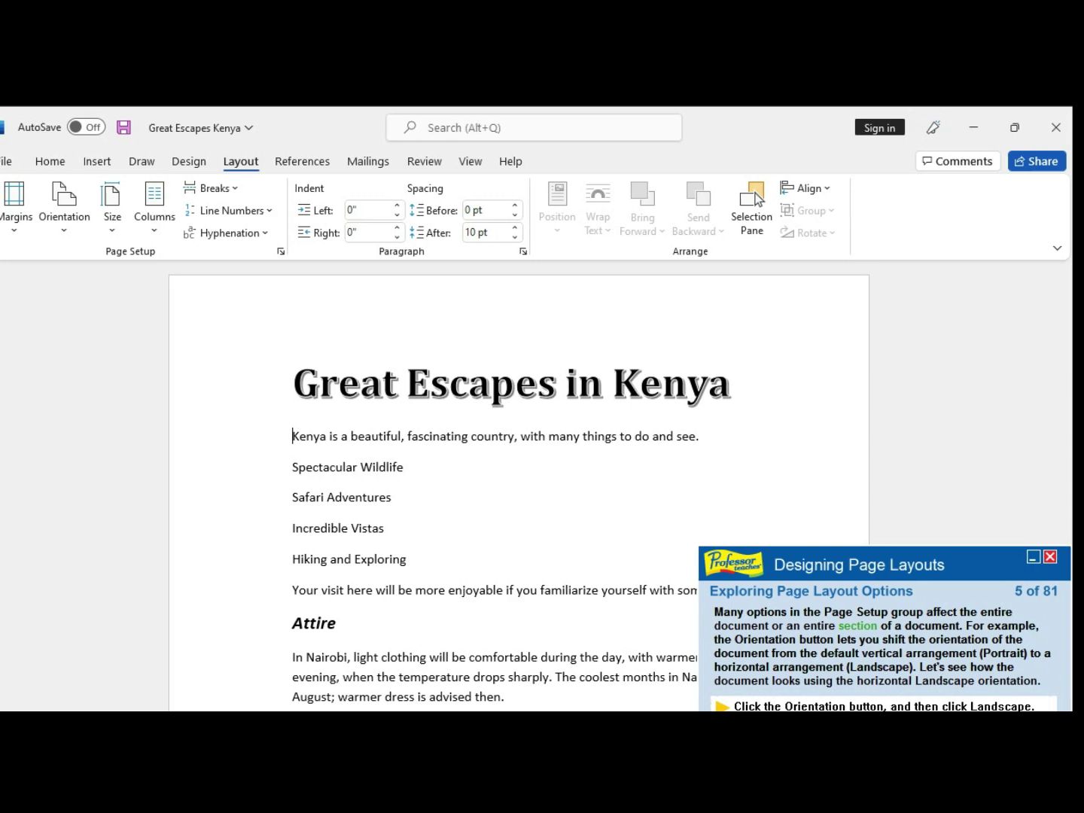
- Try Landscape orientation for the Great Escapes Kenya document and undo the change
click(65, 229)
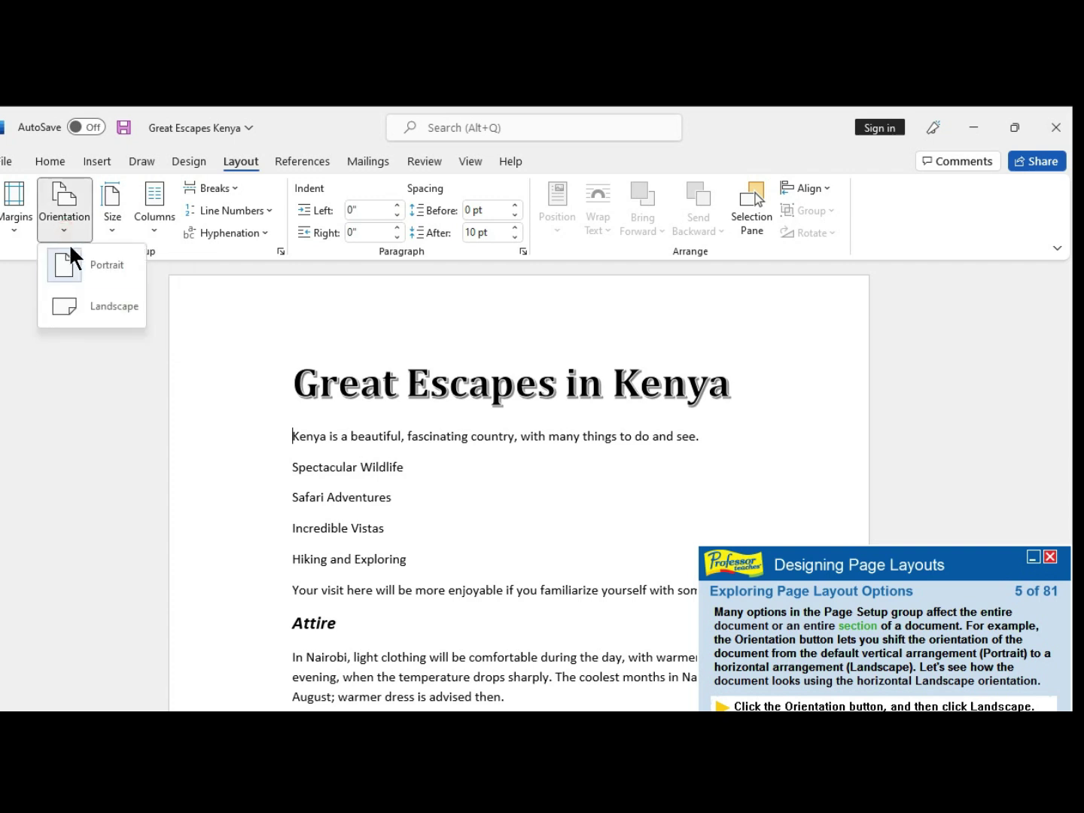
click(88, 317)
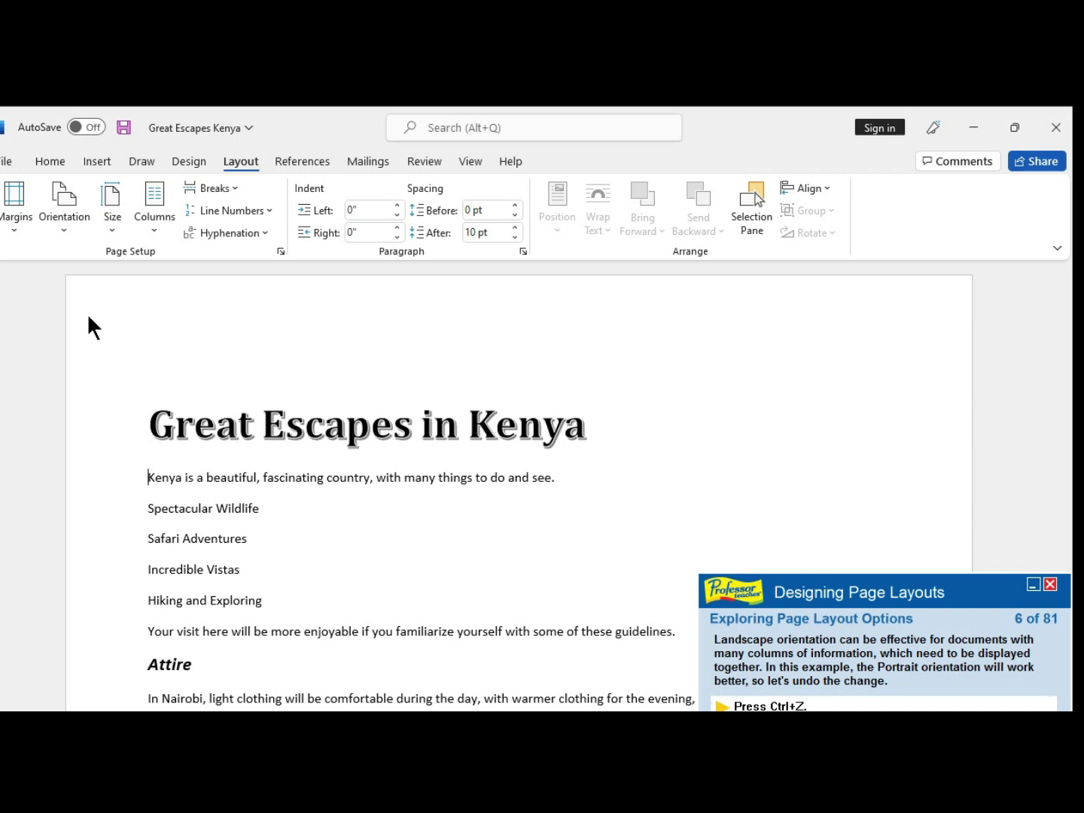
key(ctrl+z)
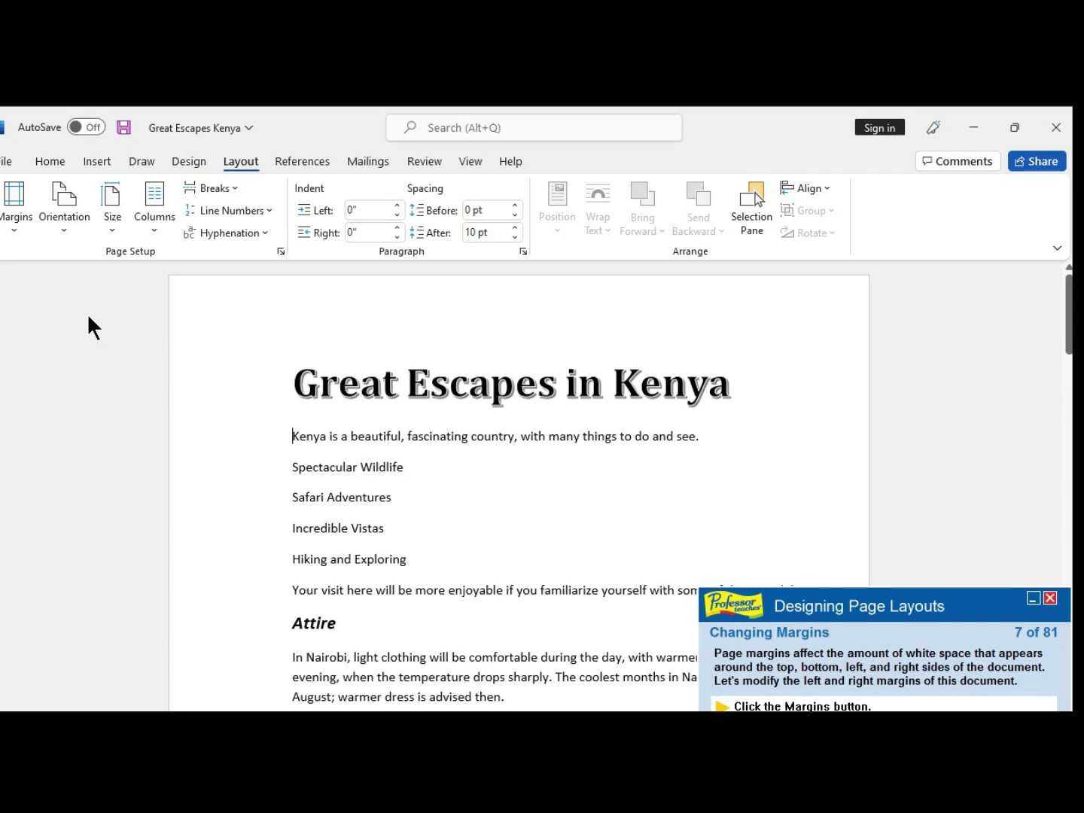
- Open the custom margin settings and set the document's left margin to 1 inch
click(11, 232)
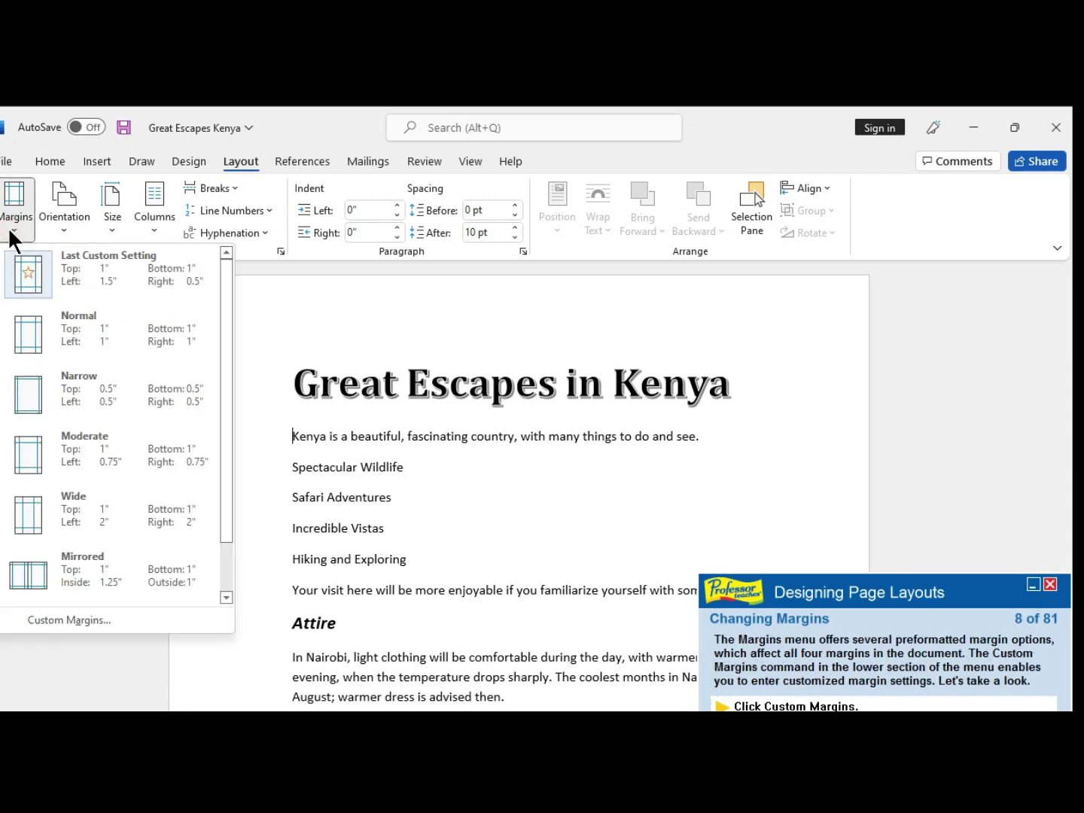
click(48, 623)
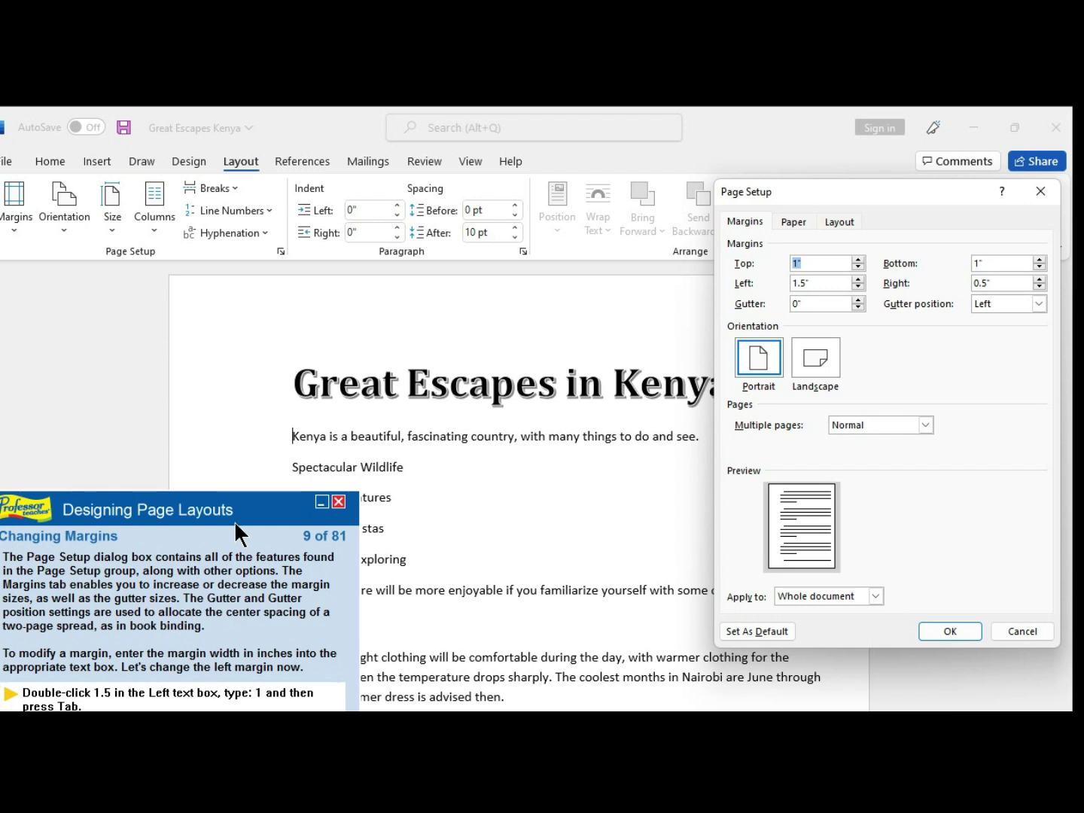
click(799, 280)
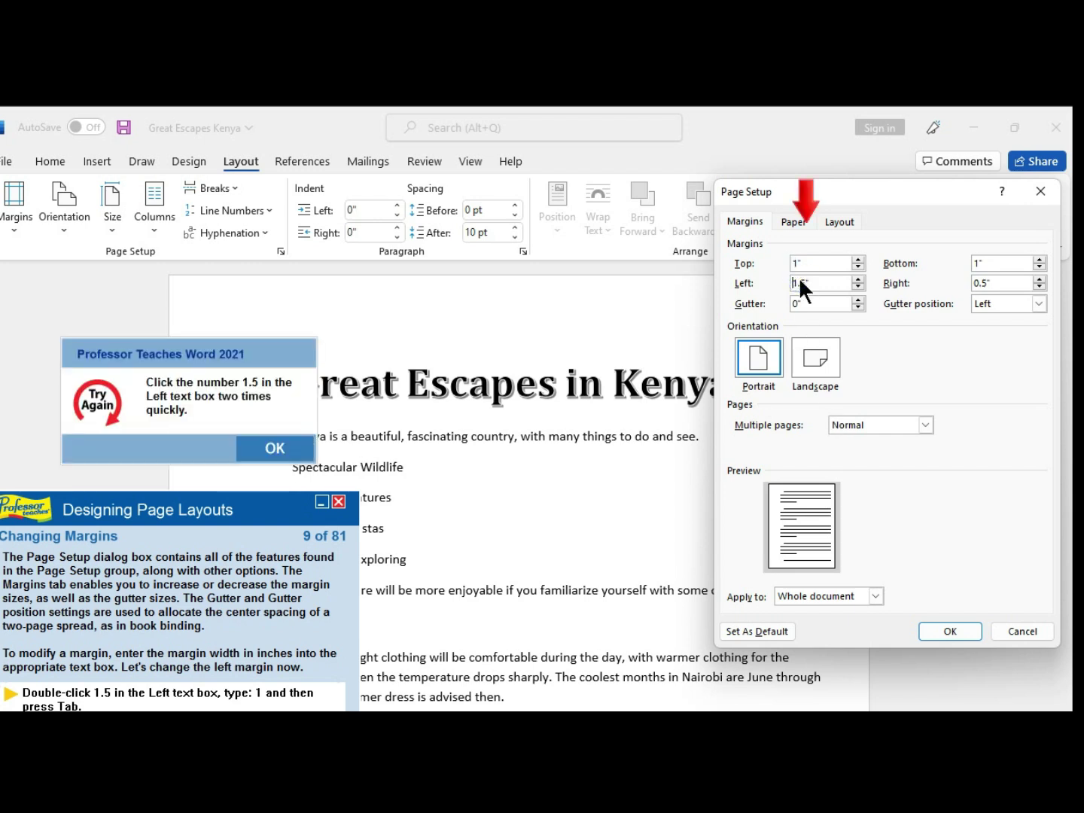
click(256, 444)
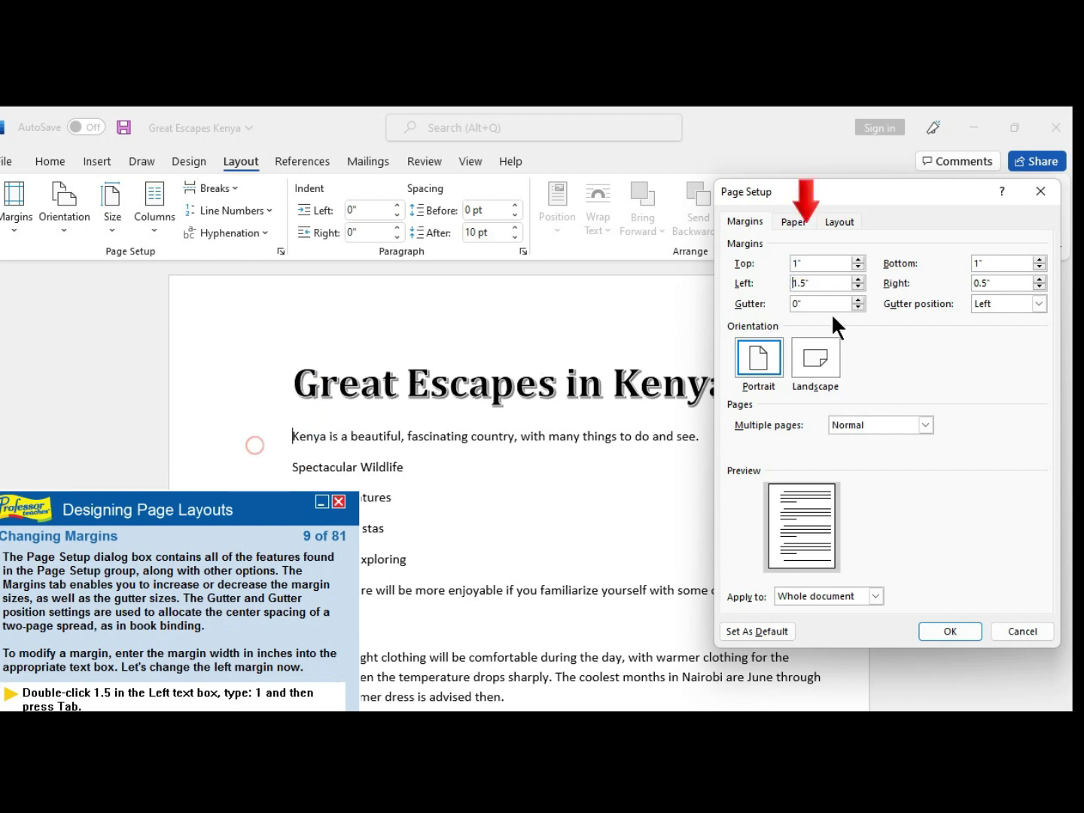
click(821, 285)
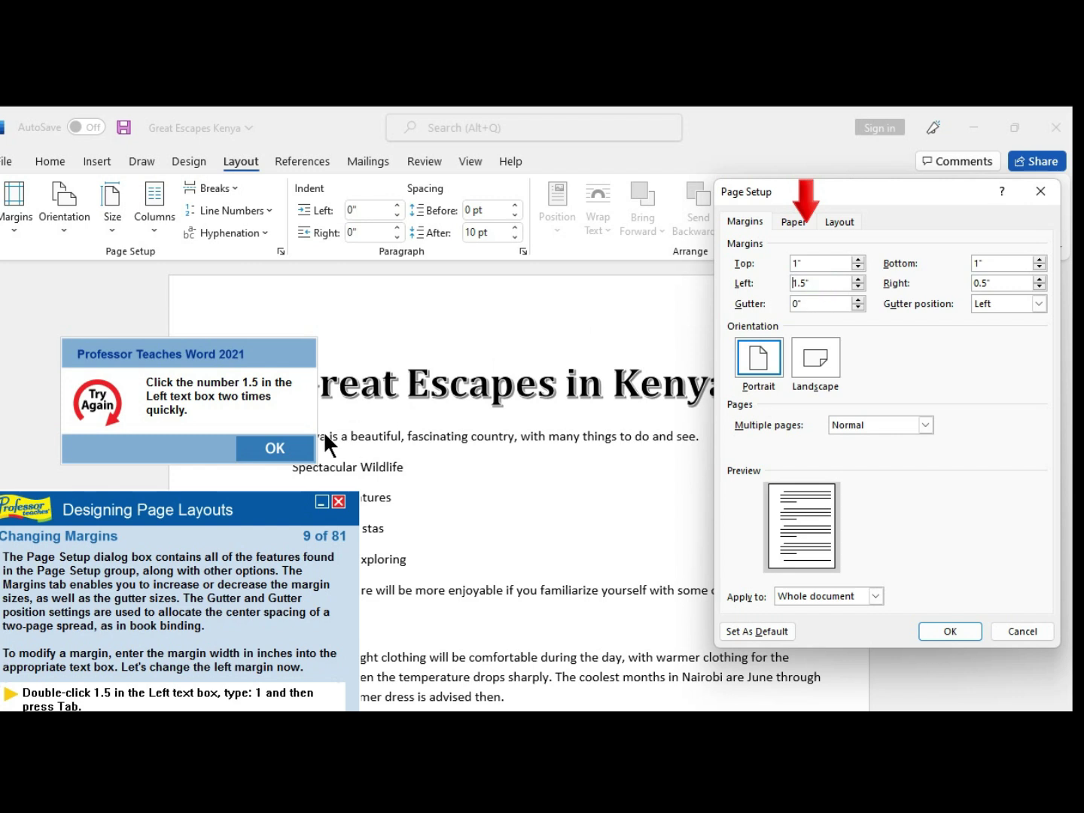
click(272, 449)
click(278, 449)
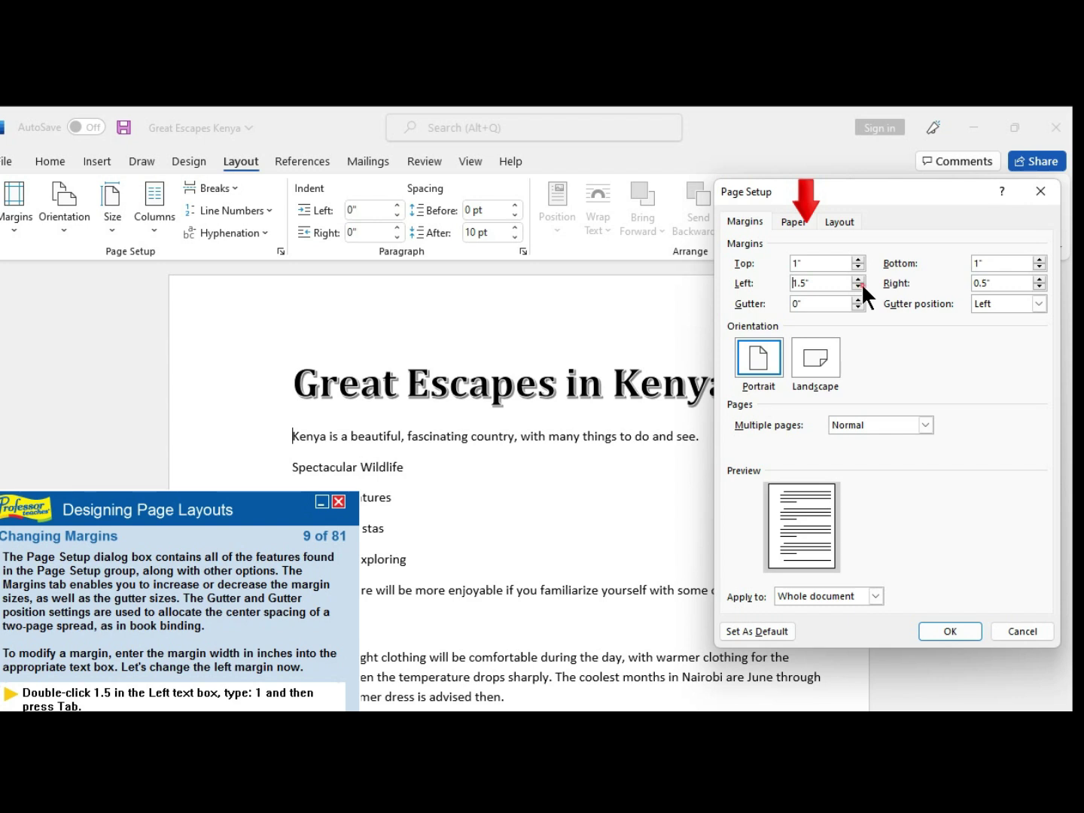
click(861, 284)
click(304, 450)
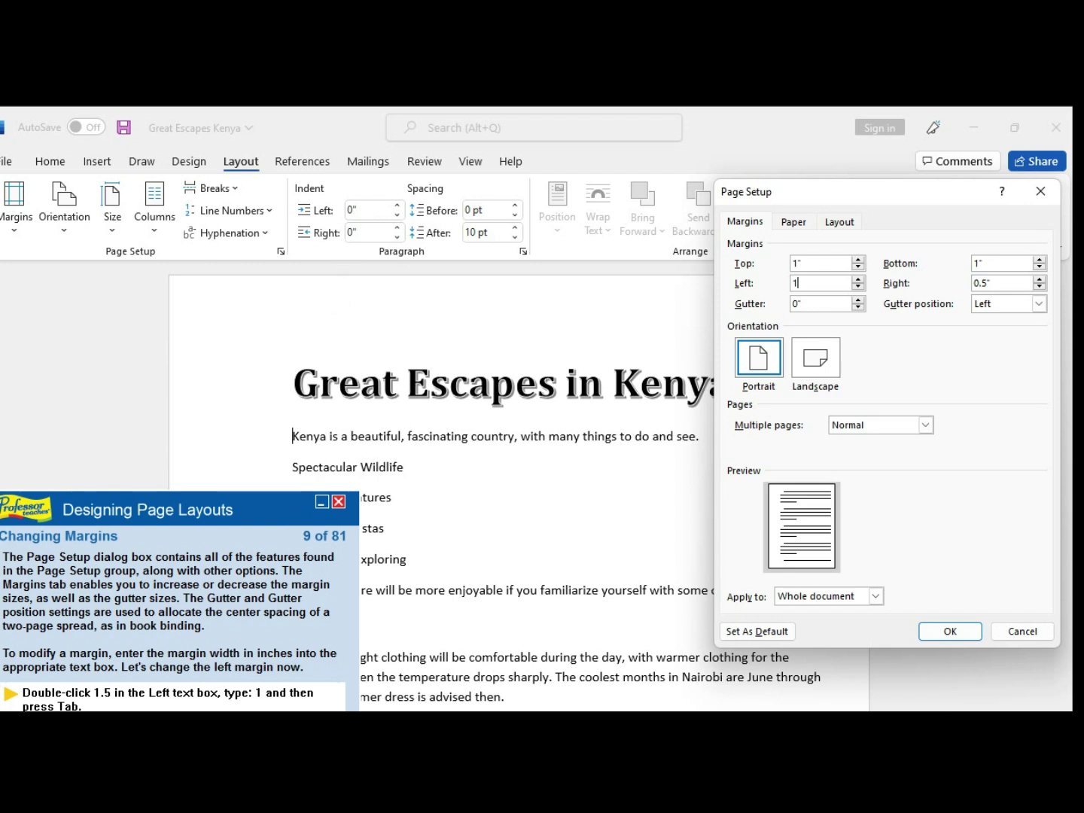
right_click(181, 565)
click(181, 543)
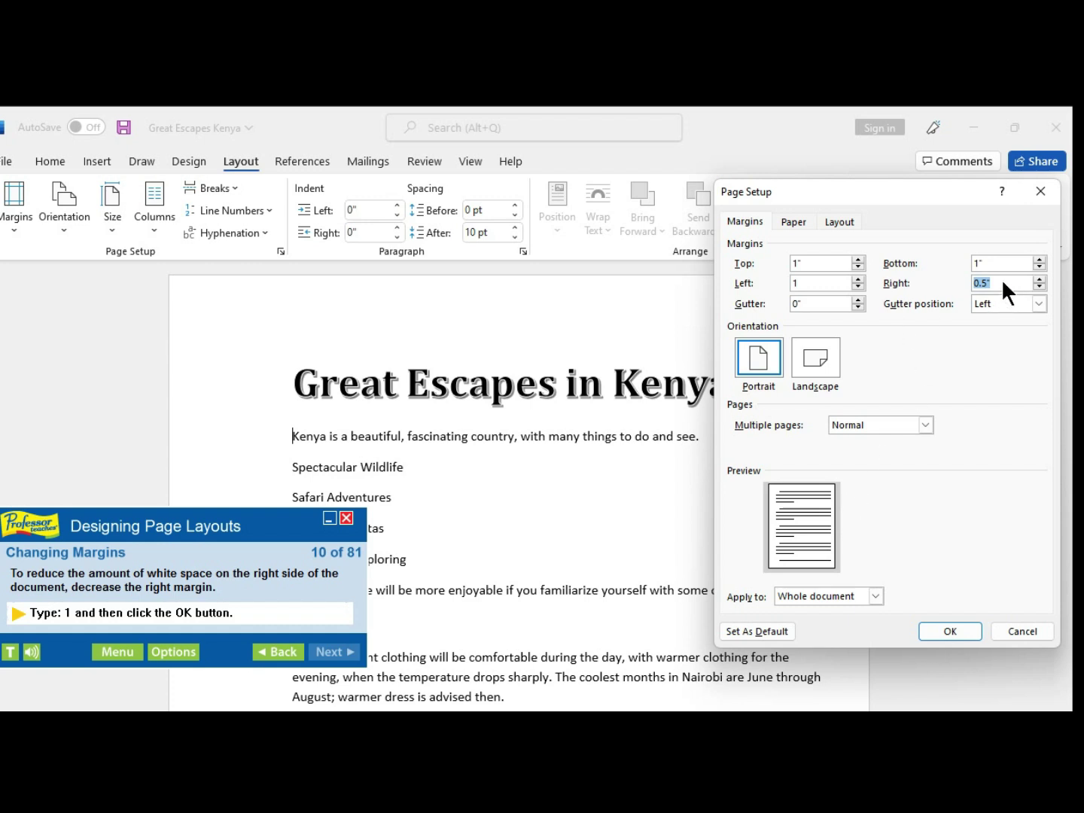
- Set the right margin to 1 inch and apply the new margins to the whole document
click(982, 280)
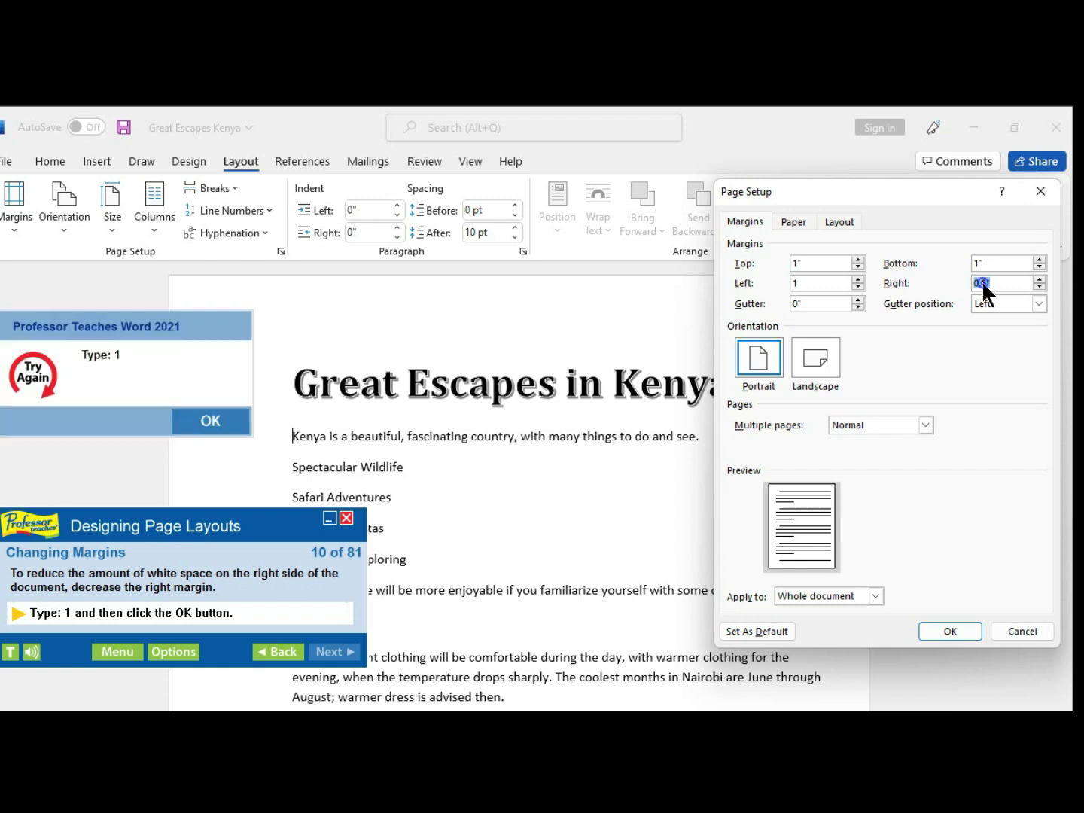
click(229, 414)
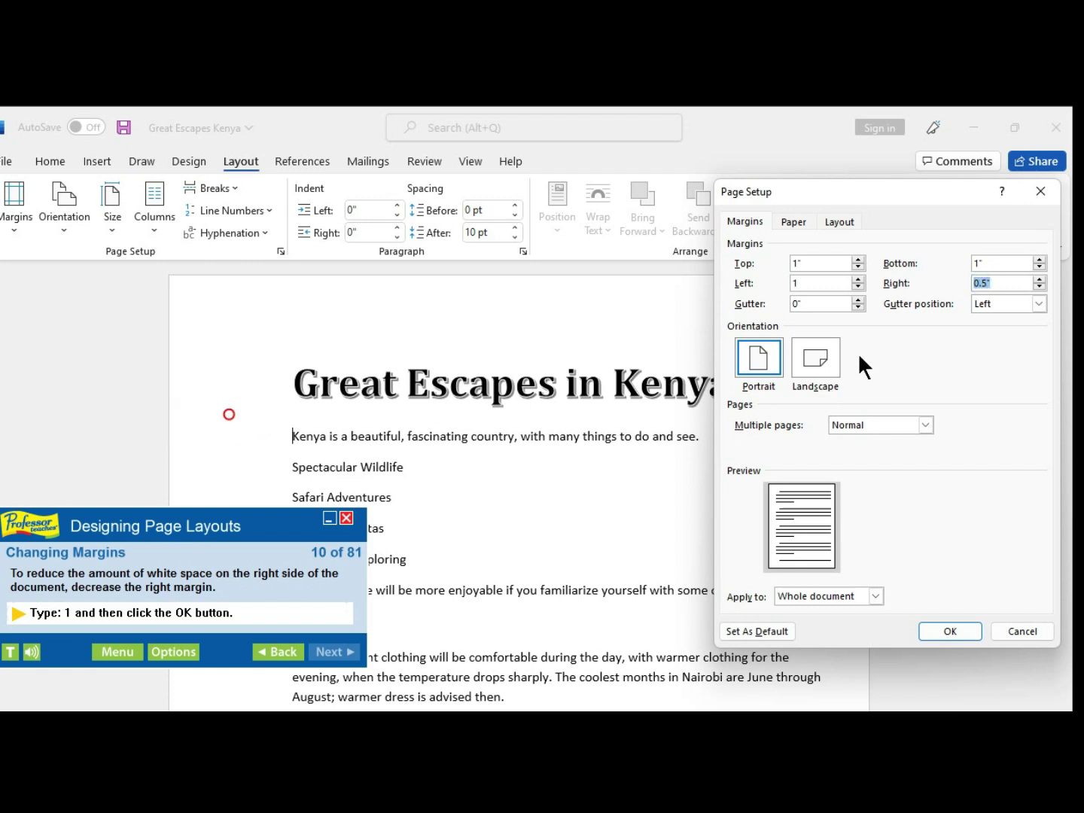
click(981, 277)
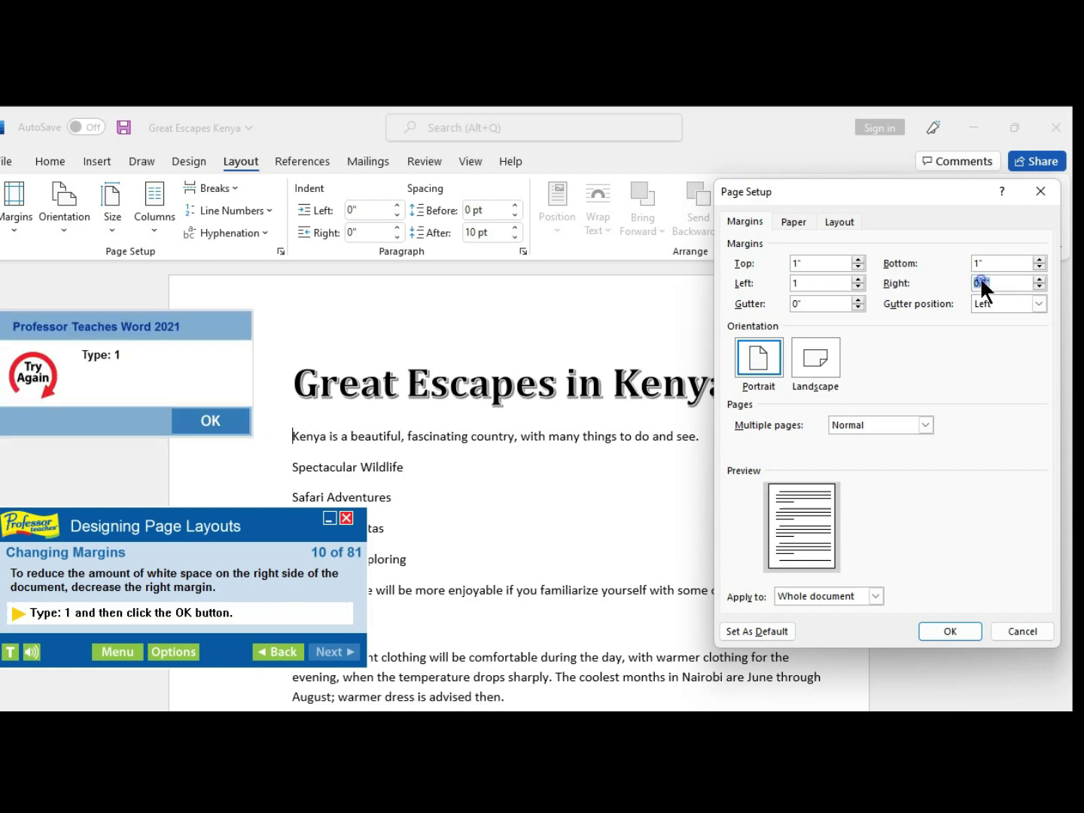
click(214, 418)
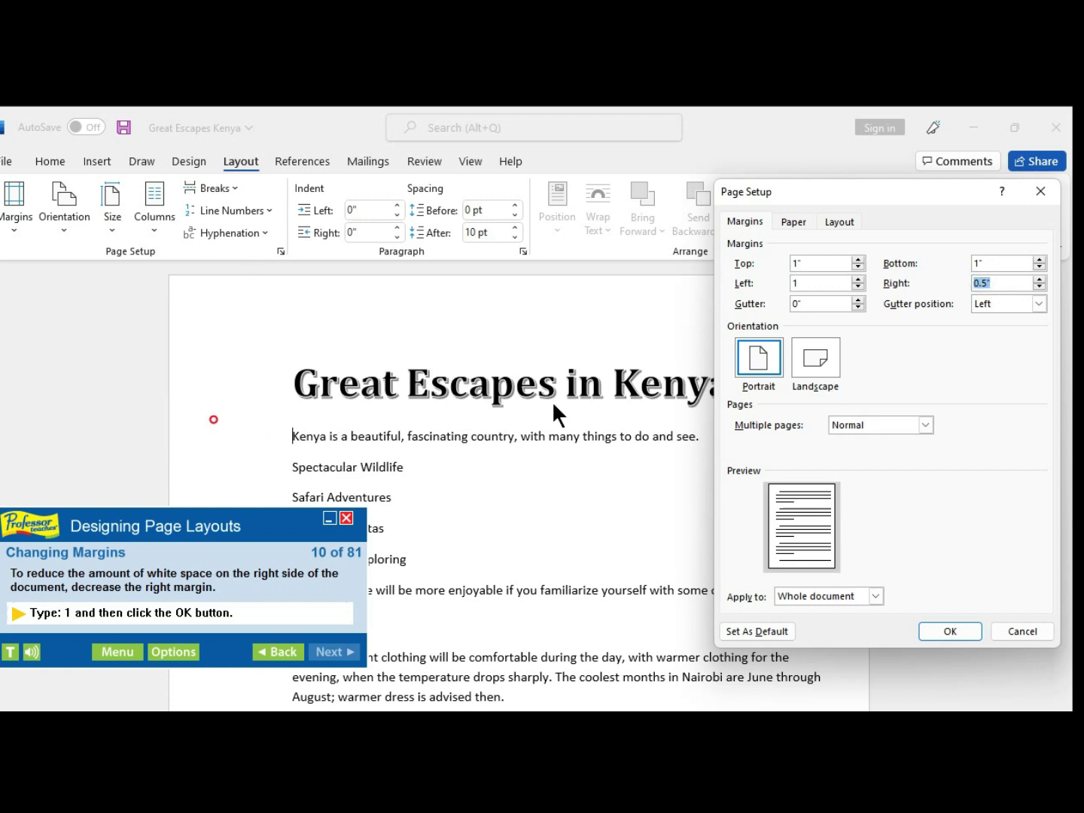
click(1041, 281)
click(214, 418)
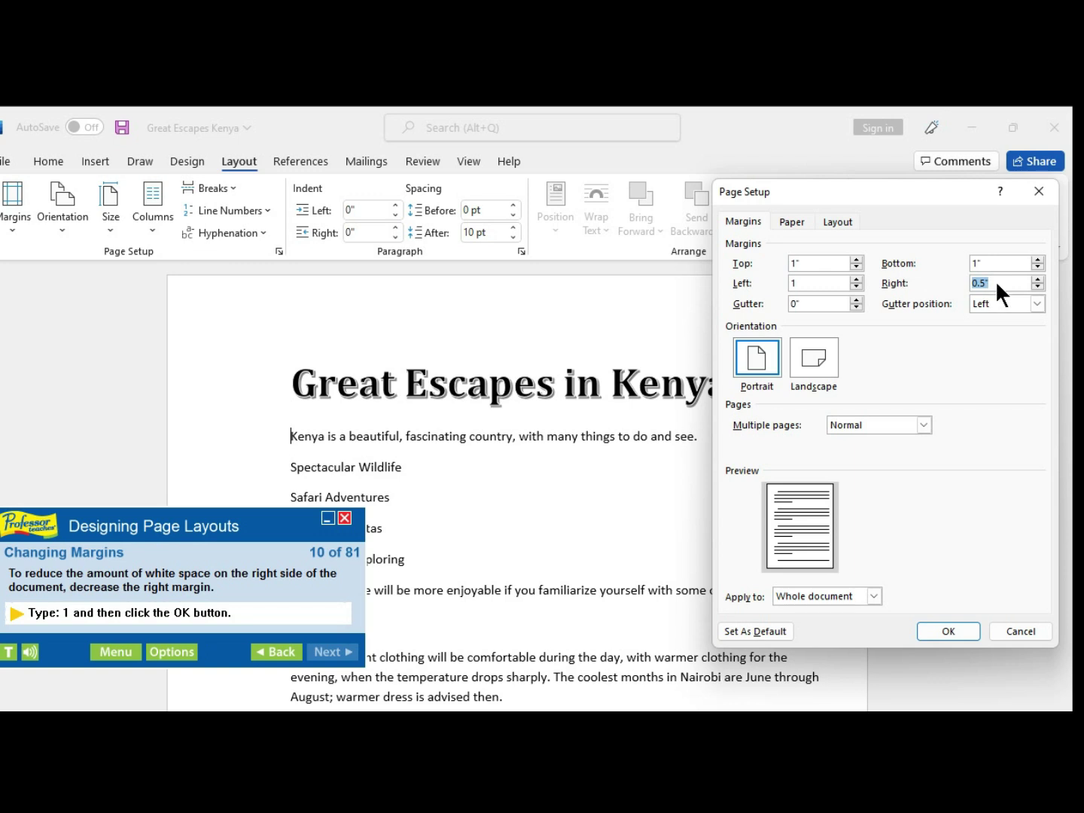
click(995, 280)
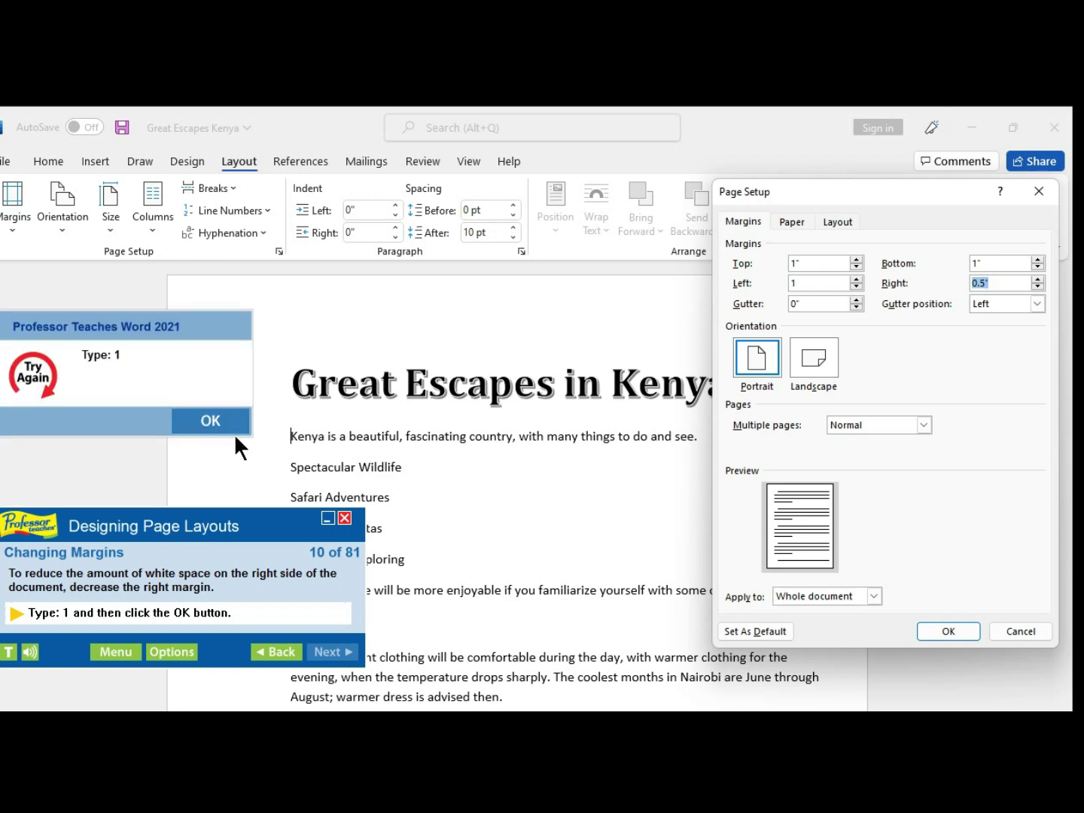
click(214, 422)
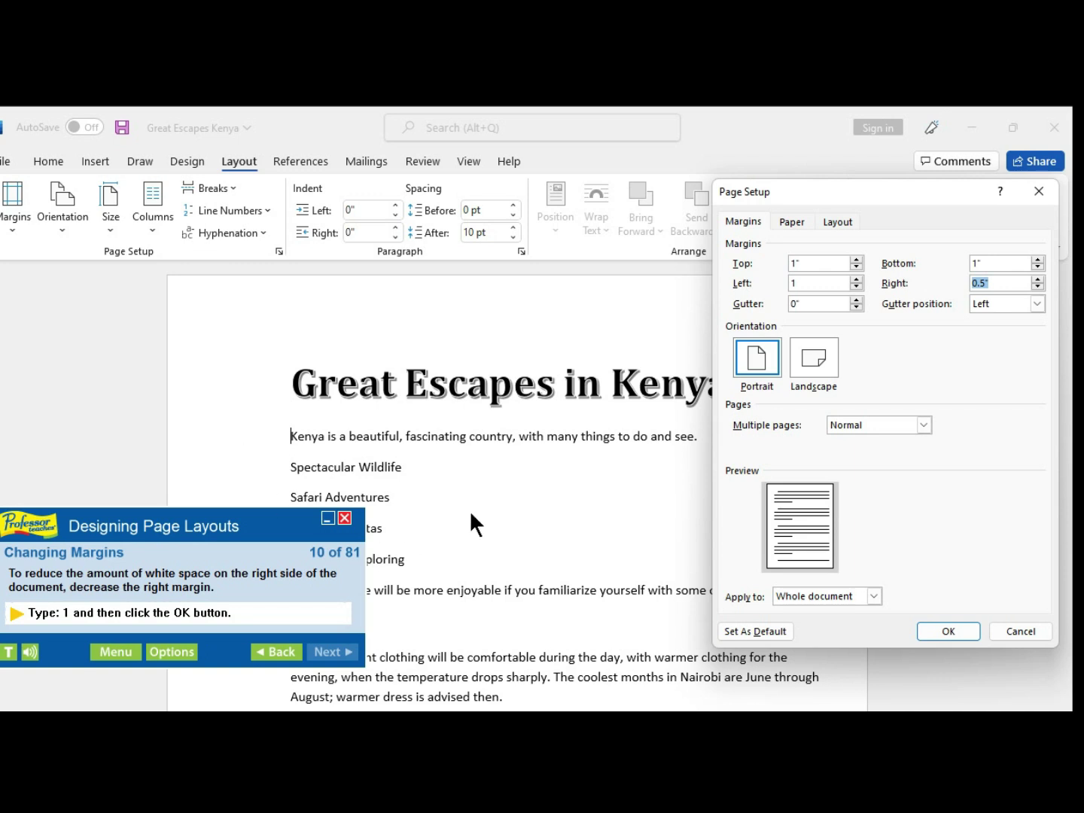
click(984, 284)
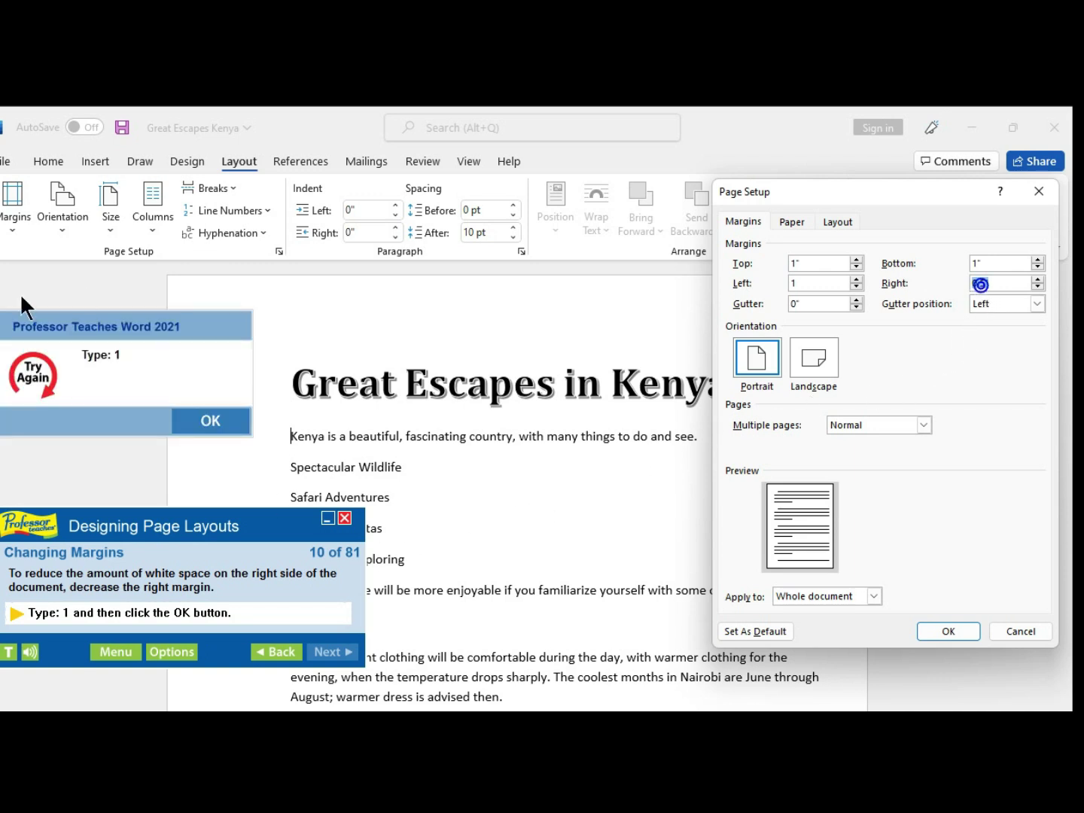
click(203, 424)
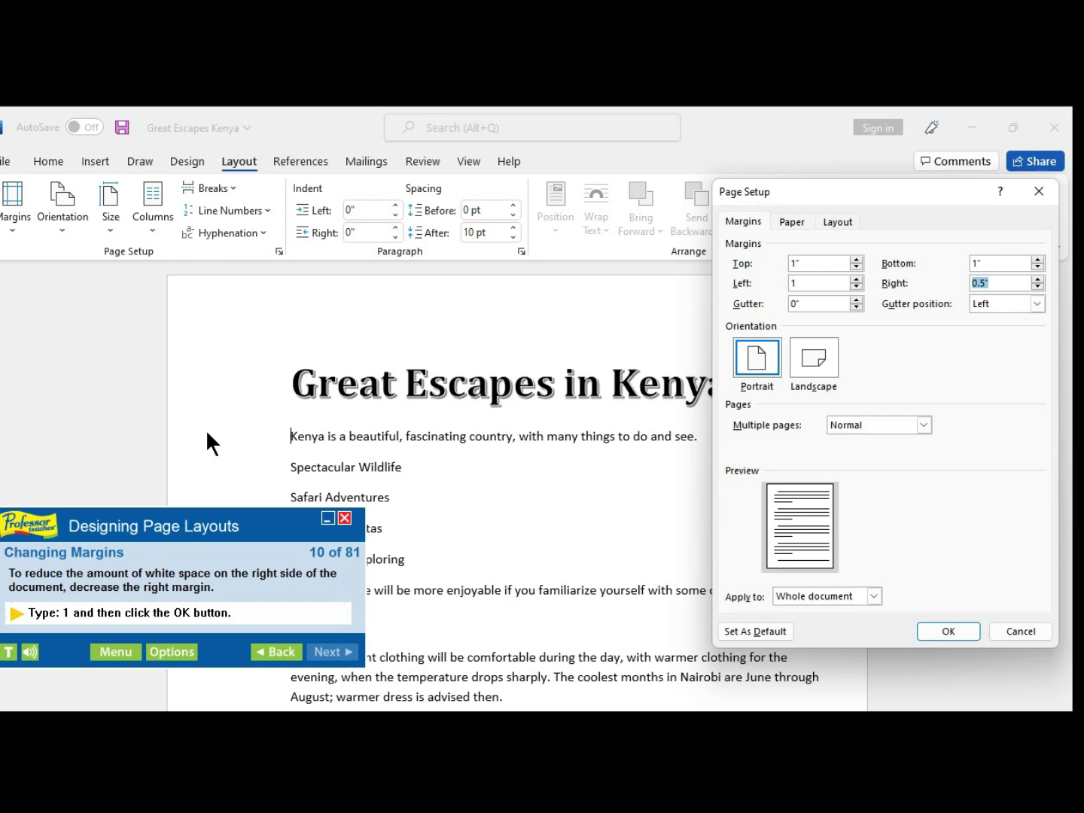
text(1)
click(960, 635)
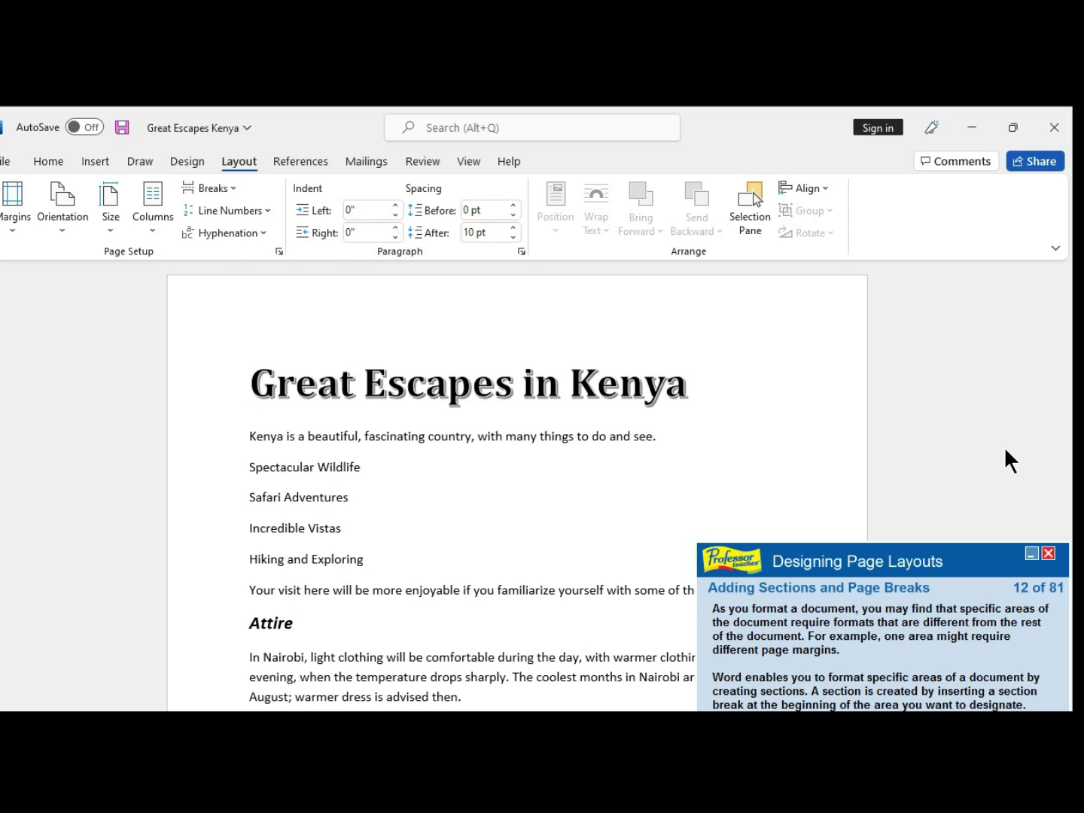
- Continue to the sections exercise and insert a Continuous section break between the Great Escapes in Kenya title and the first paragraph
click(1053, 709)
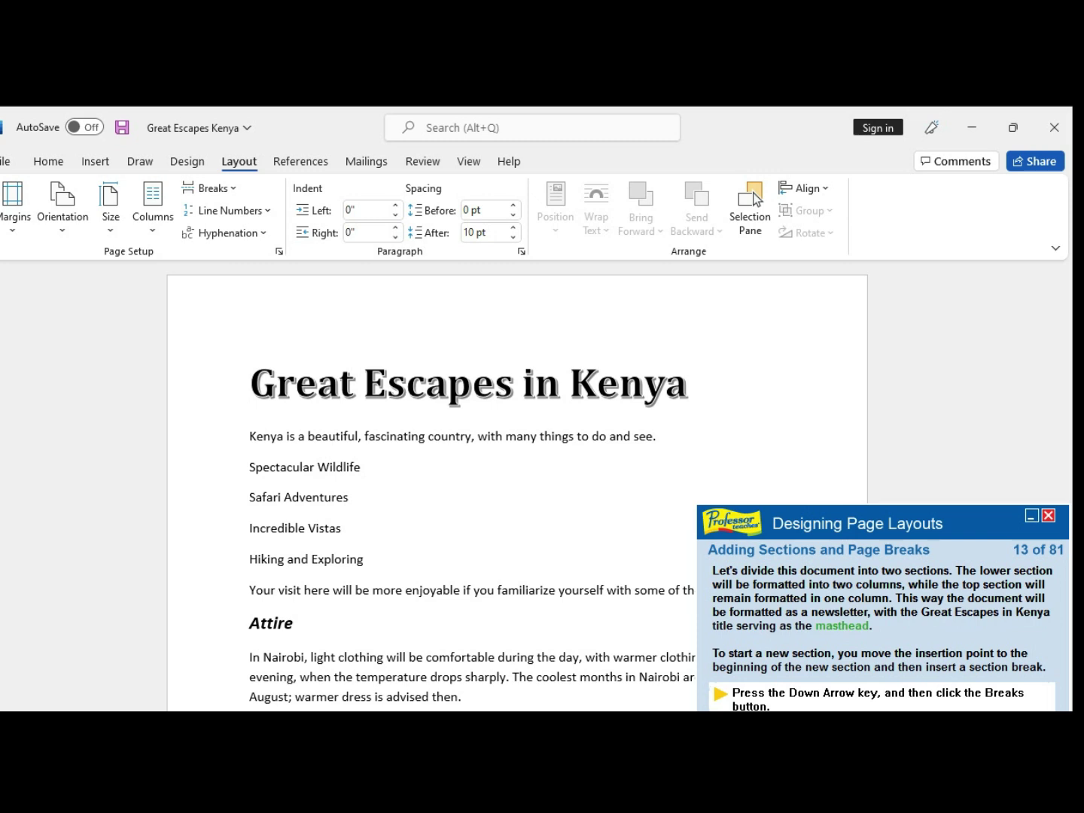
click(910, 299)
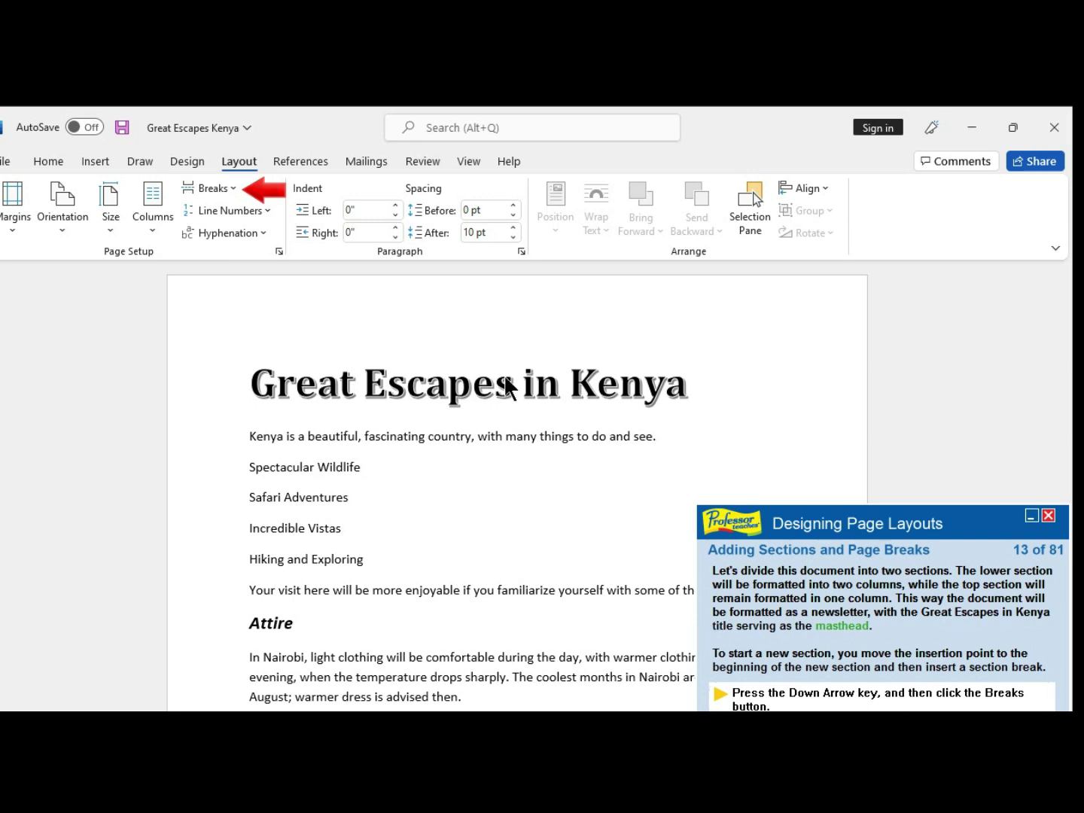
click(236, 189)
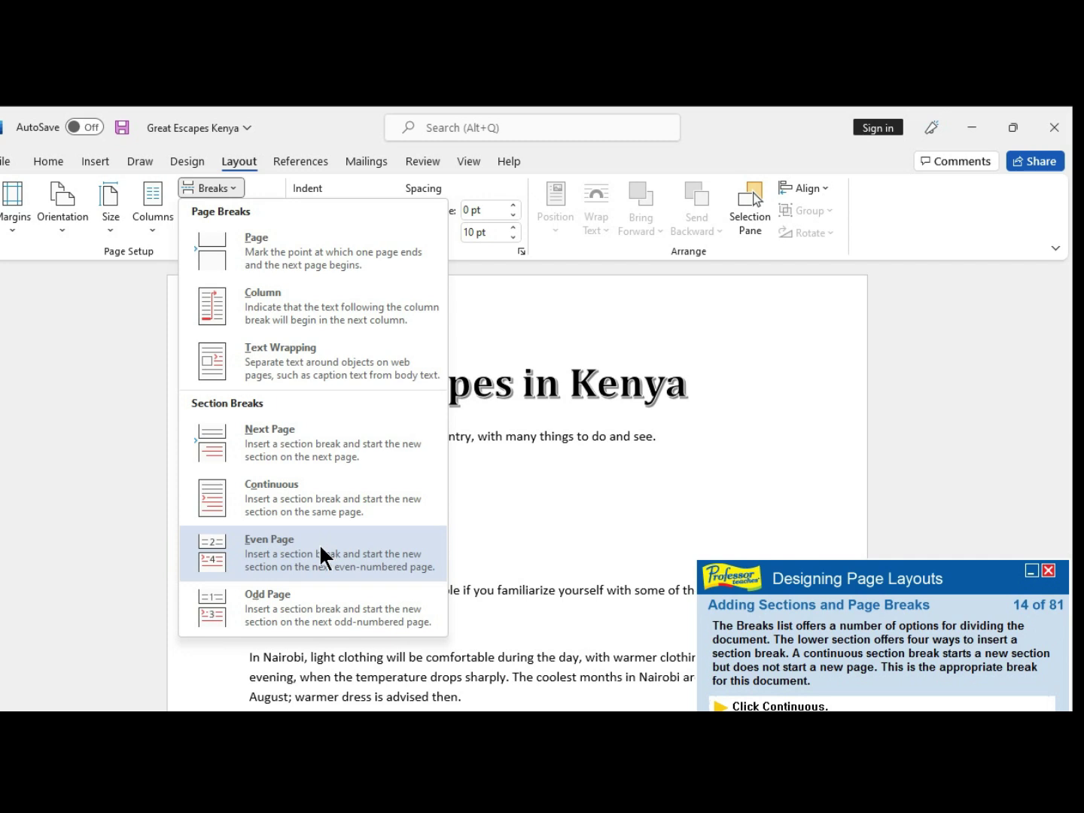
click(279, 491)
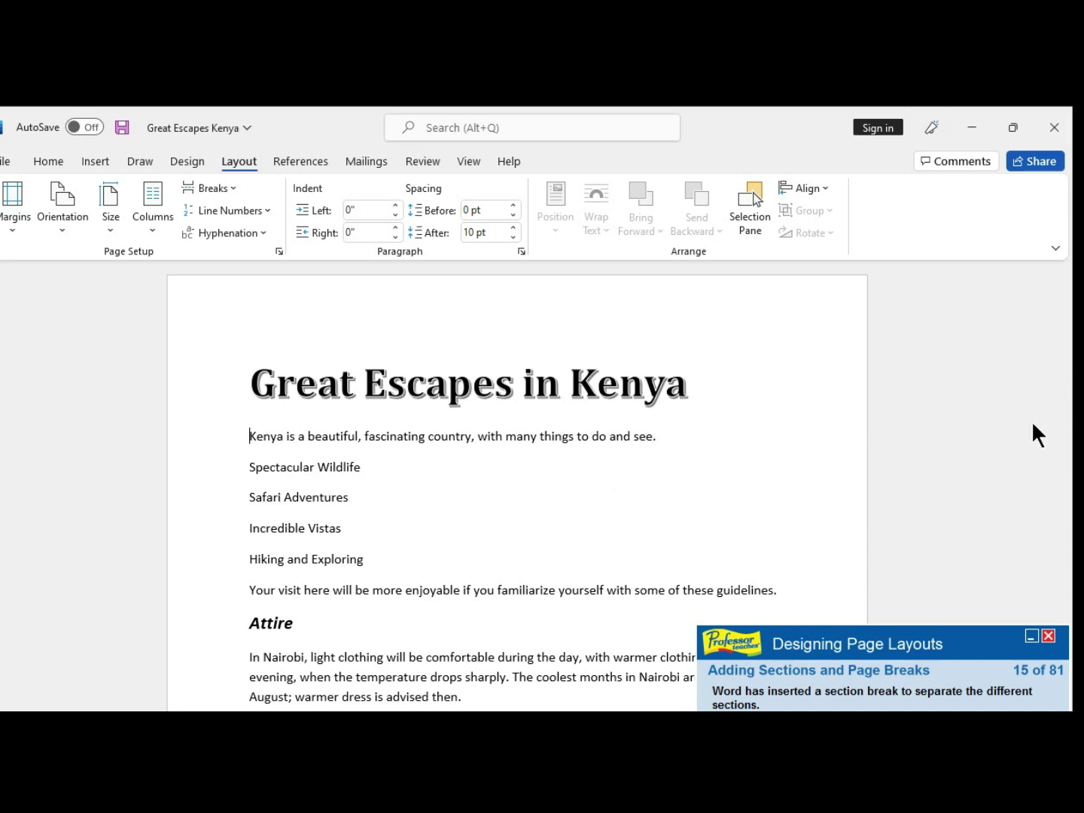
- Insert a page break in front of the heading The Photographic Safari so that it starts on a new page
click(1035, 746)
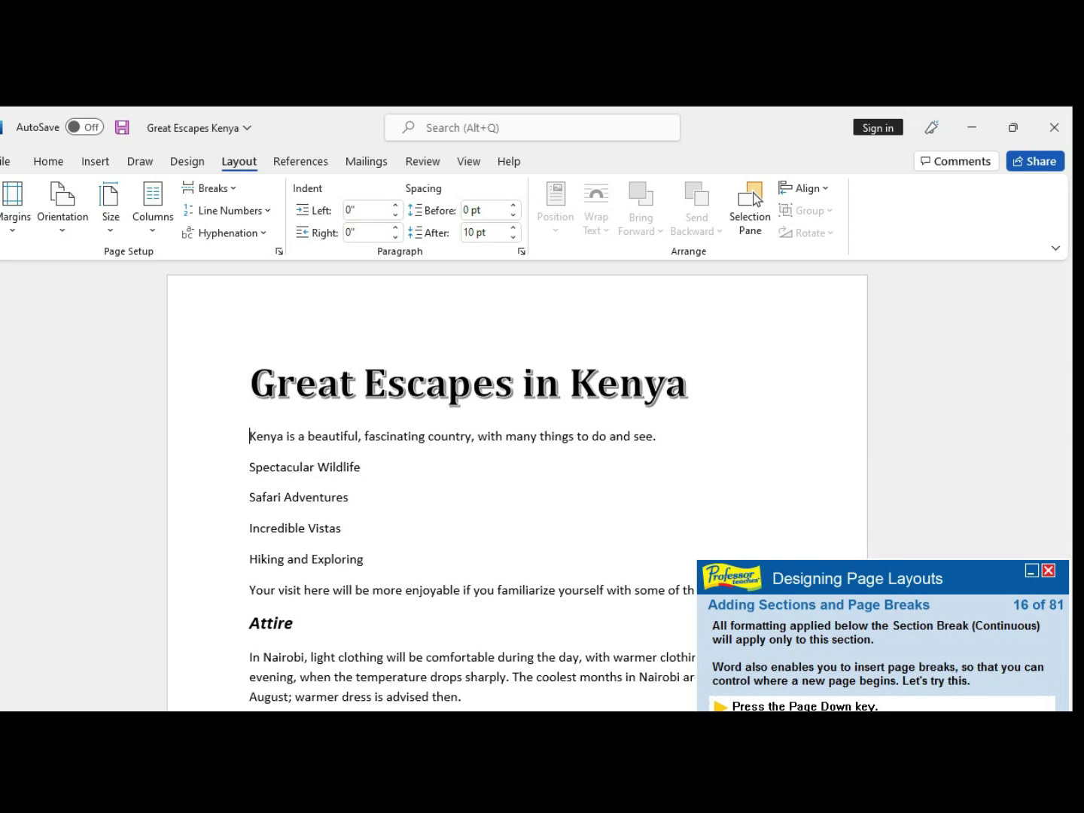
key(Page_Down)
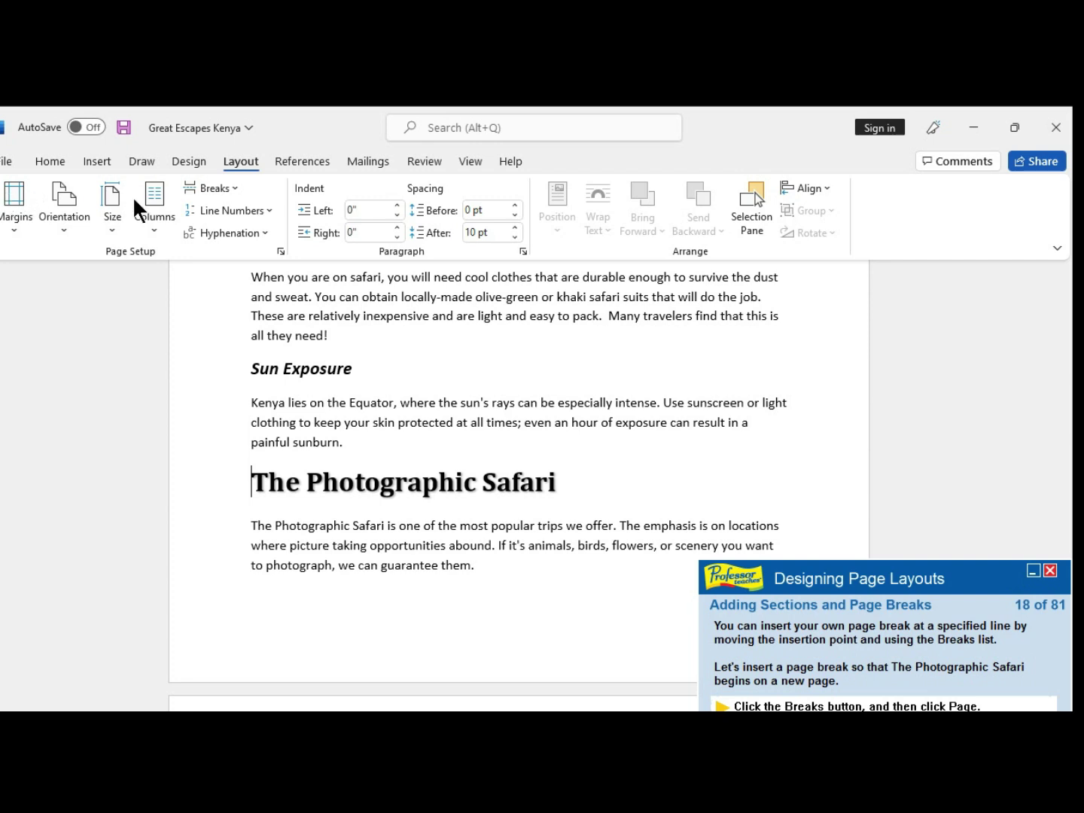
click(624, 317)
click(684, 423)
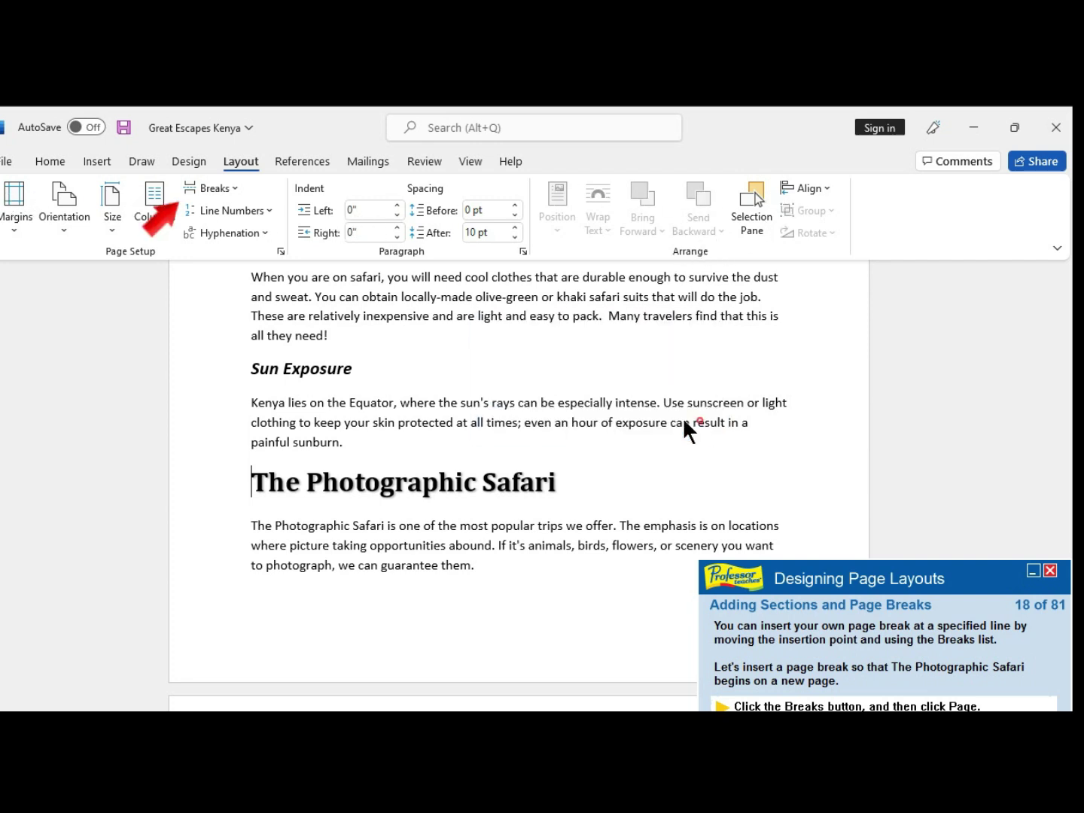
click(235, 187)
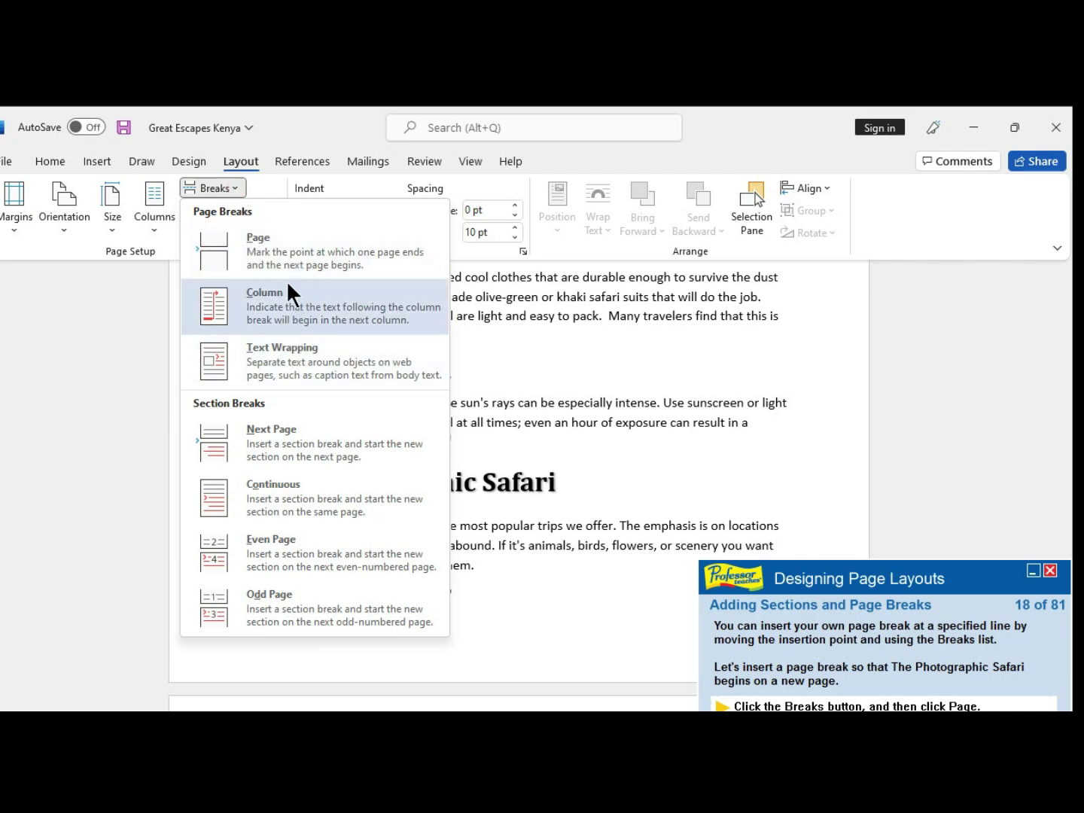
click(295, 256)
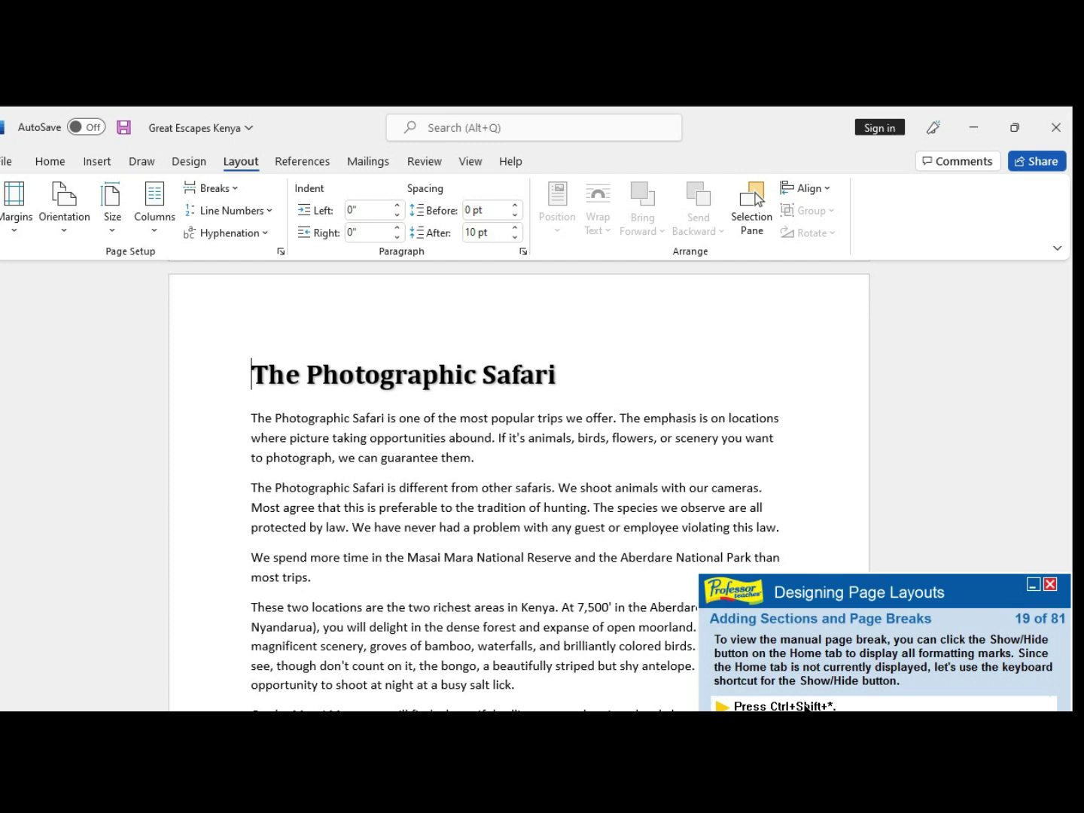
- Show the formatting marks to check the manual page break, then hide them and return to the previous page
key(ctrl+shift+8)
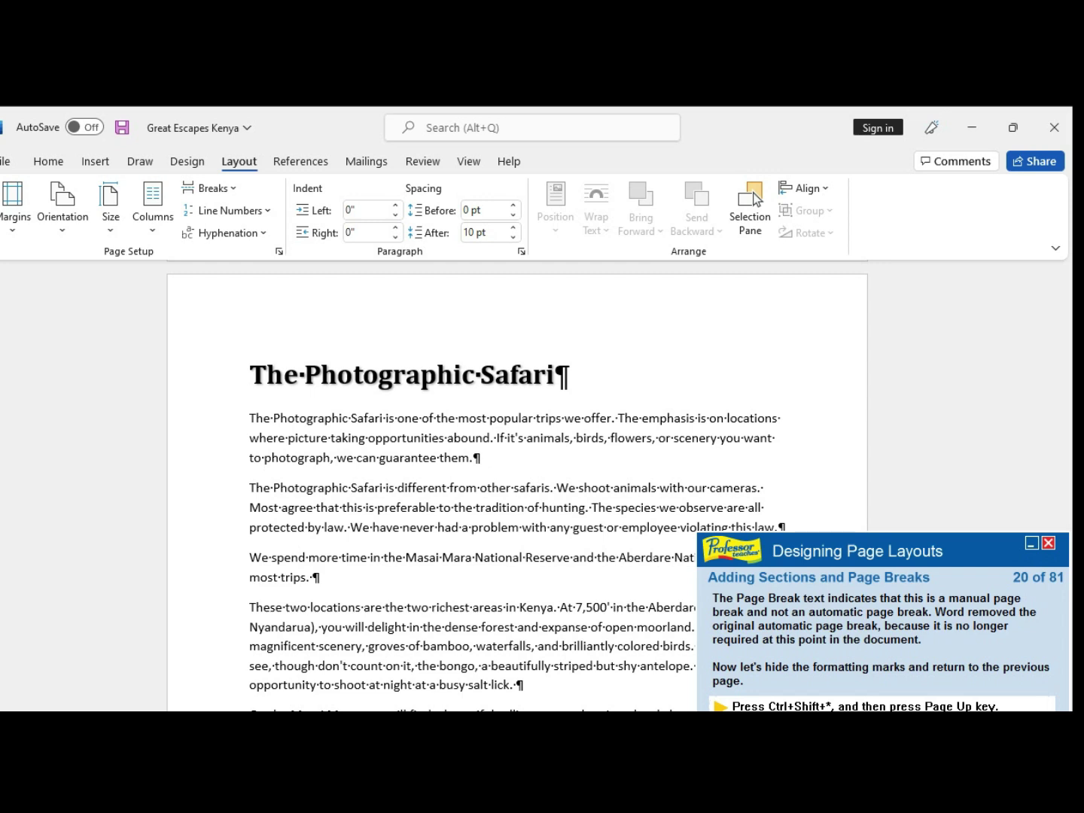
key(ctrl+shift+asterisk)
click(757, 201)
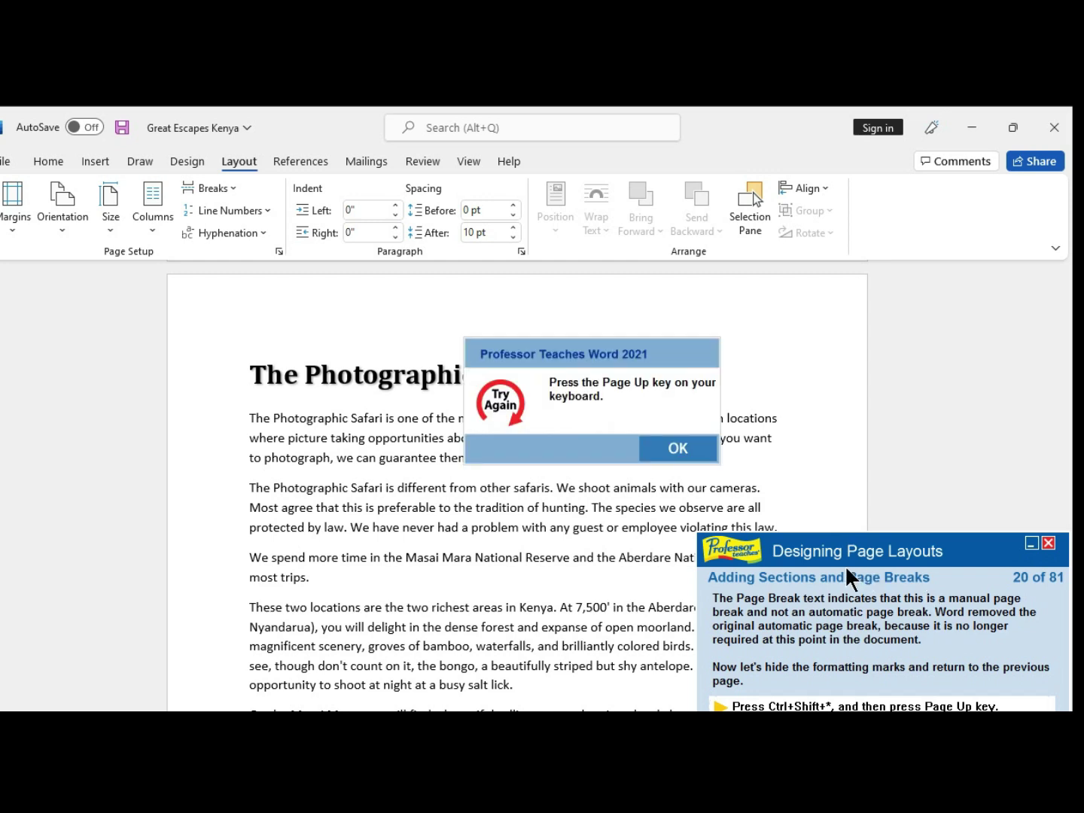
click(689, 451)
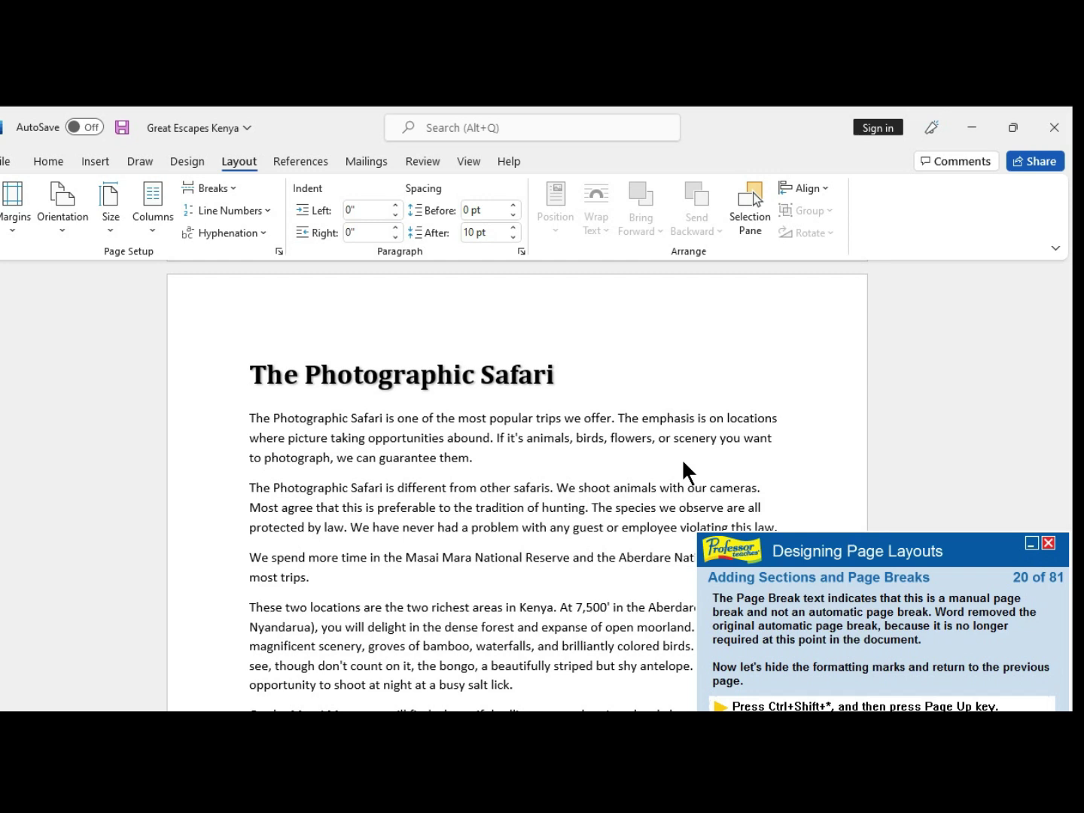
key(Up)
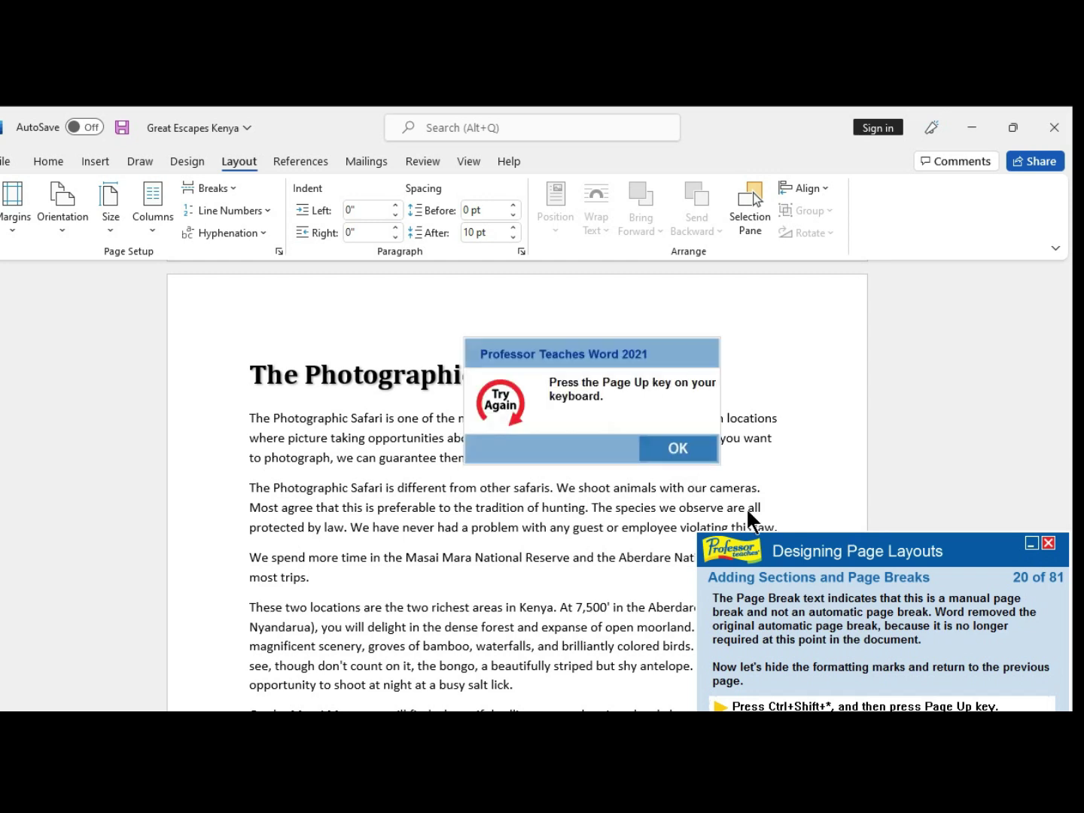
click(679, 451)
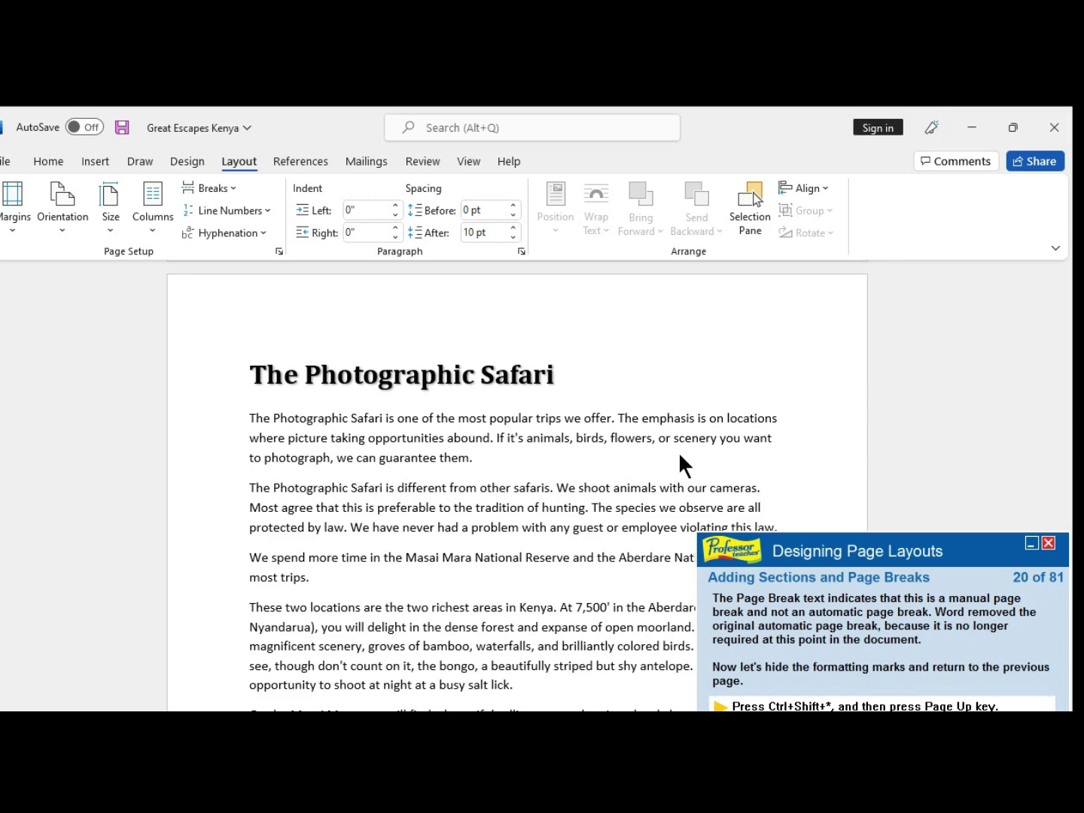
key(Page_Up)
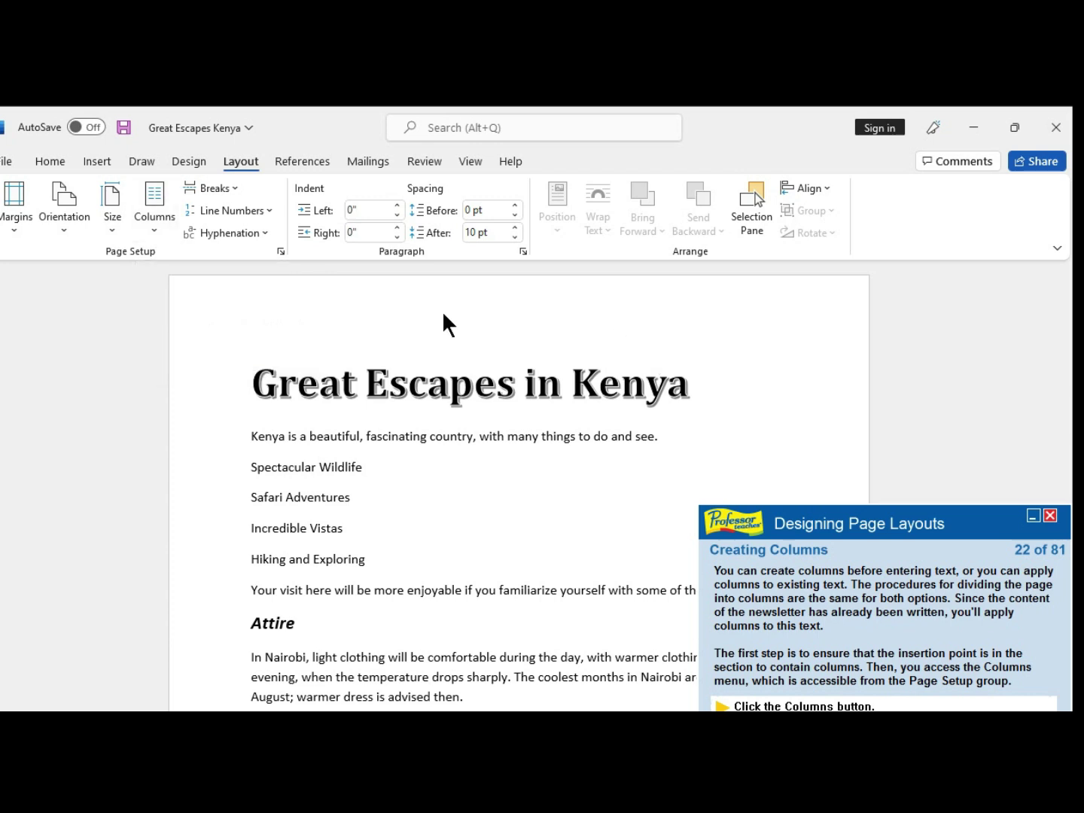
- Lay out the section below the title in two columns and add an empty paragraph at the start of the first column
click(161, 228)
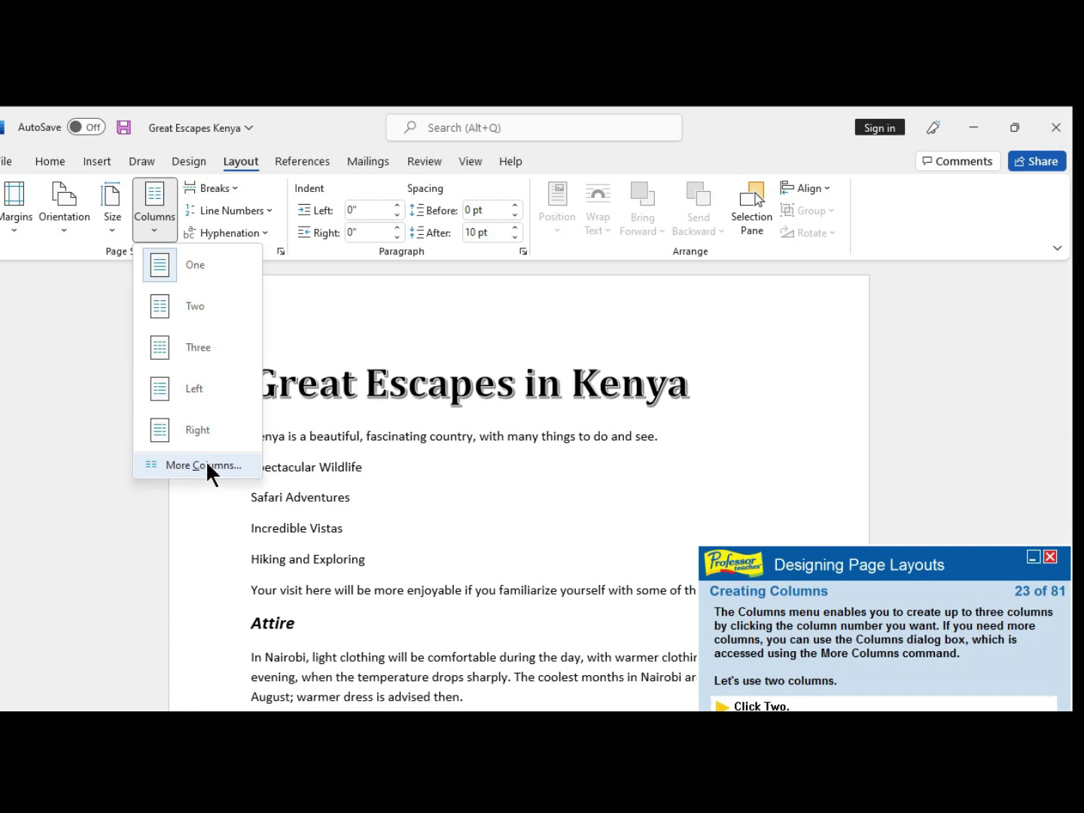
click(179, 309)
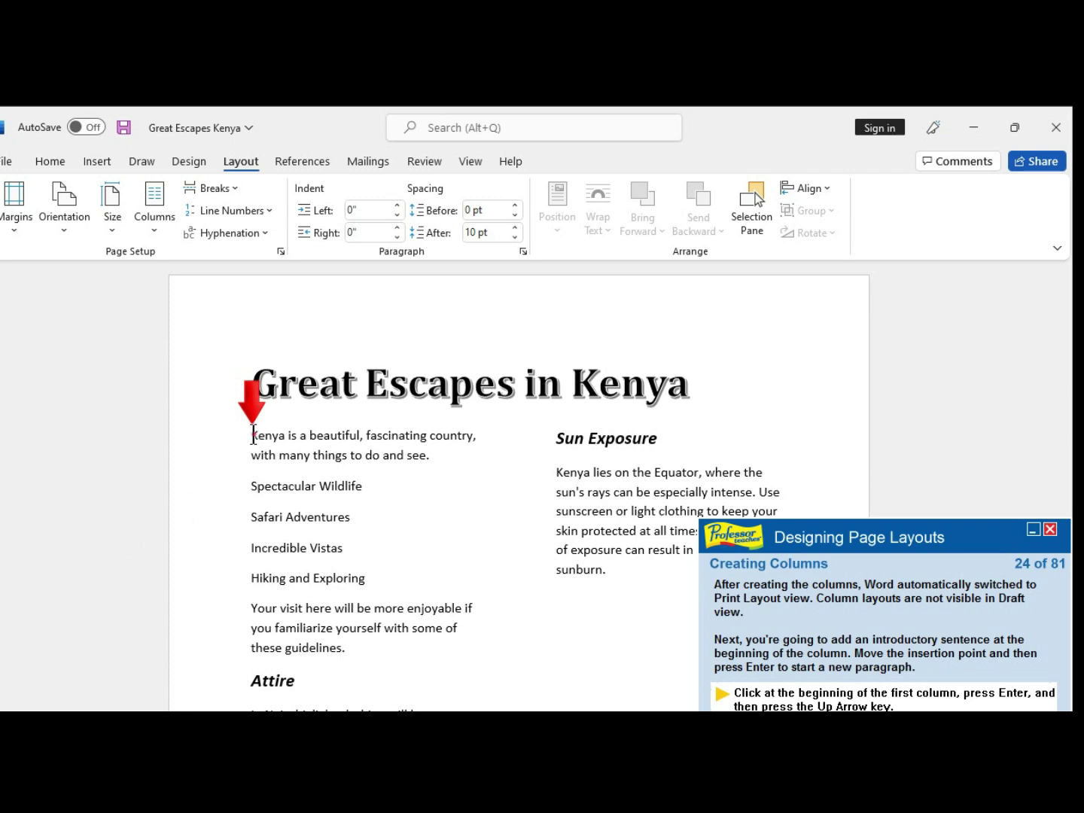
click(255, 436)
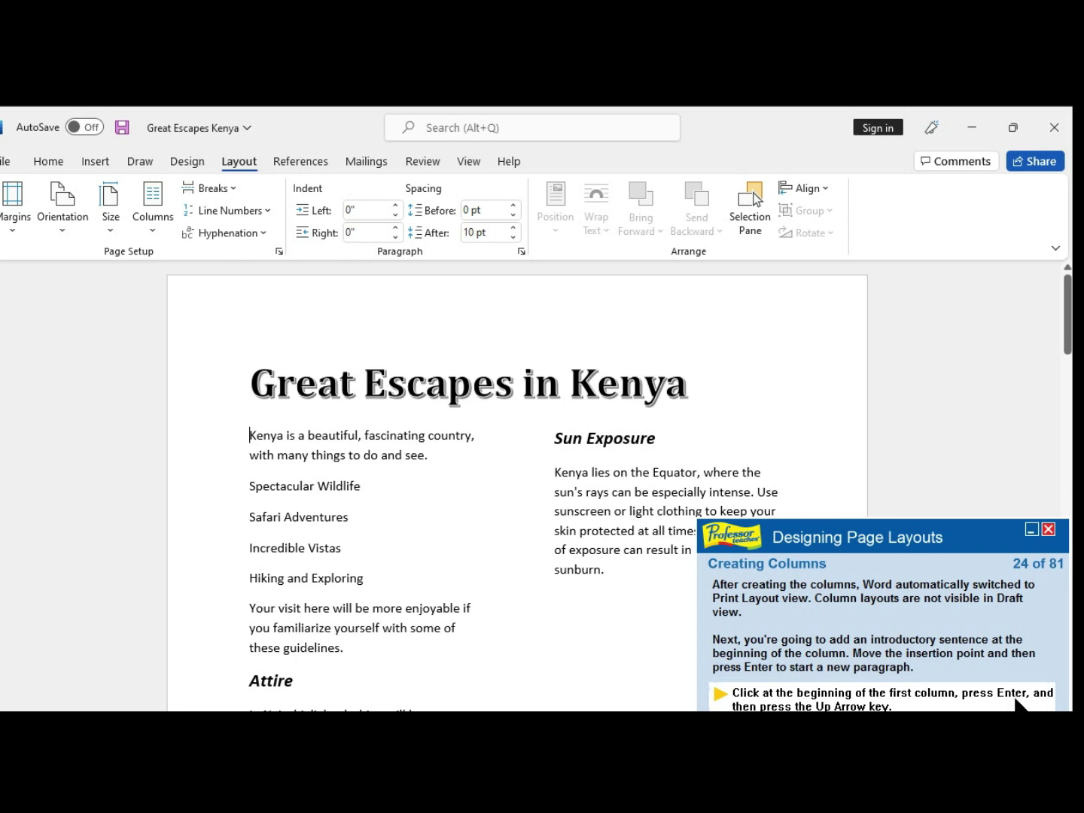
key(Return)
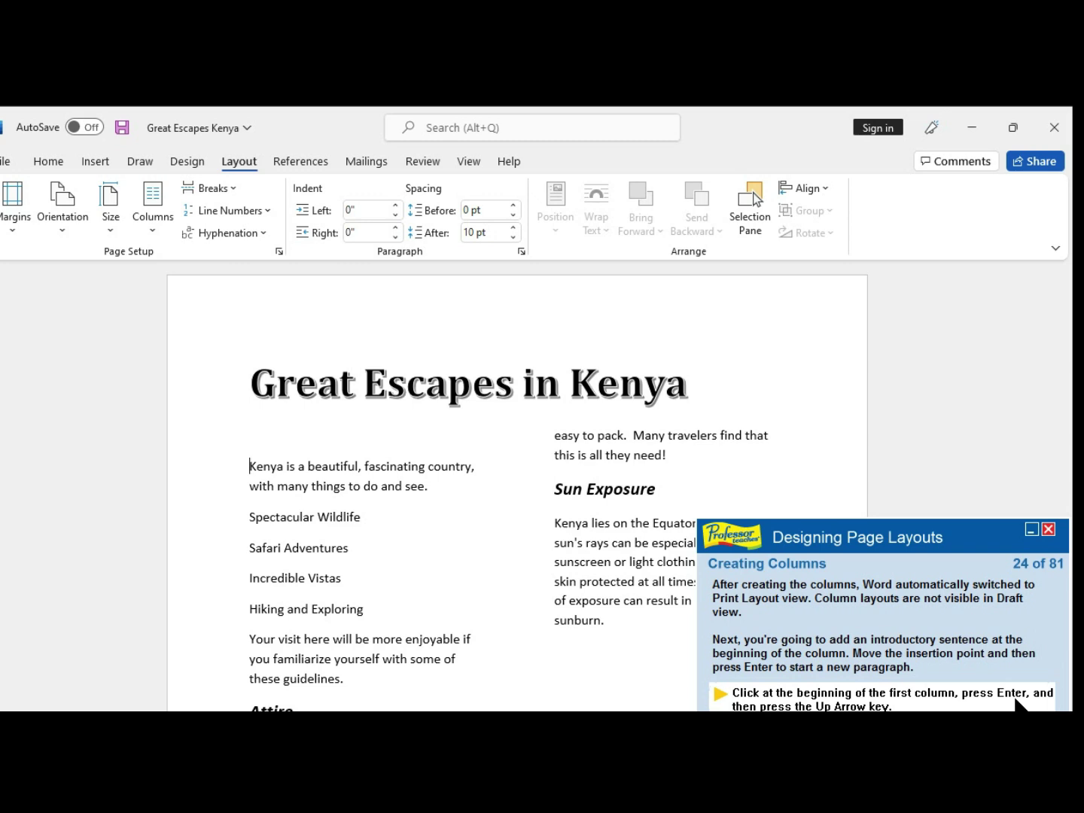
key(Return)
key(Up)
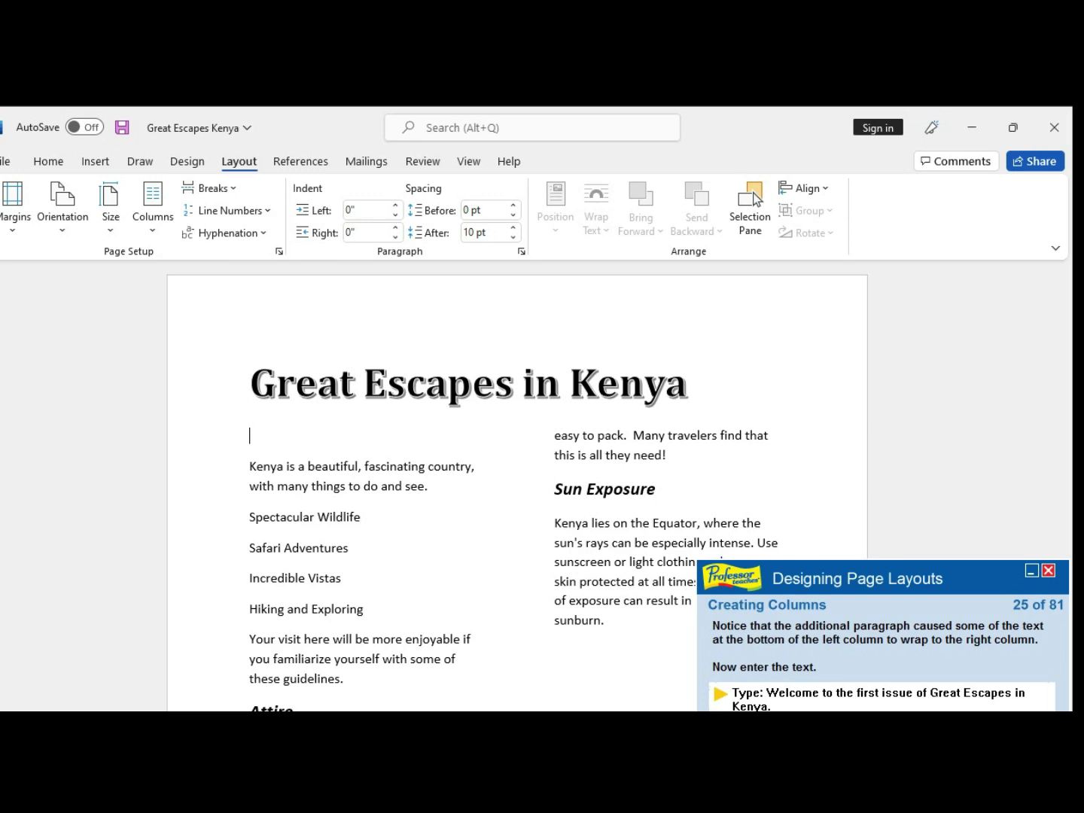
- Enter the introductory sentence "Welcome to the first issue of Great Escapes in Kenya." in the empty paragraph
text(Welcome to the first)
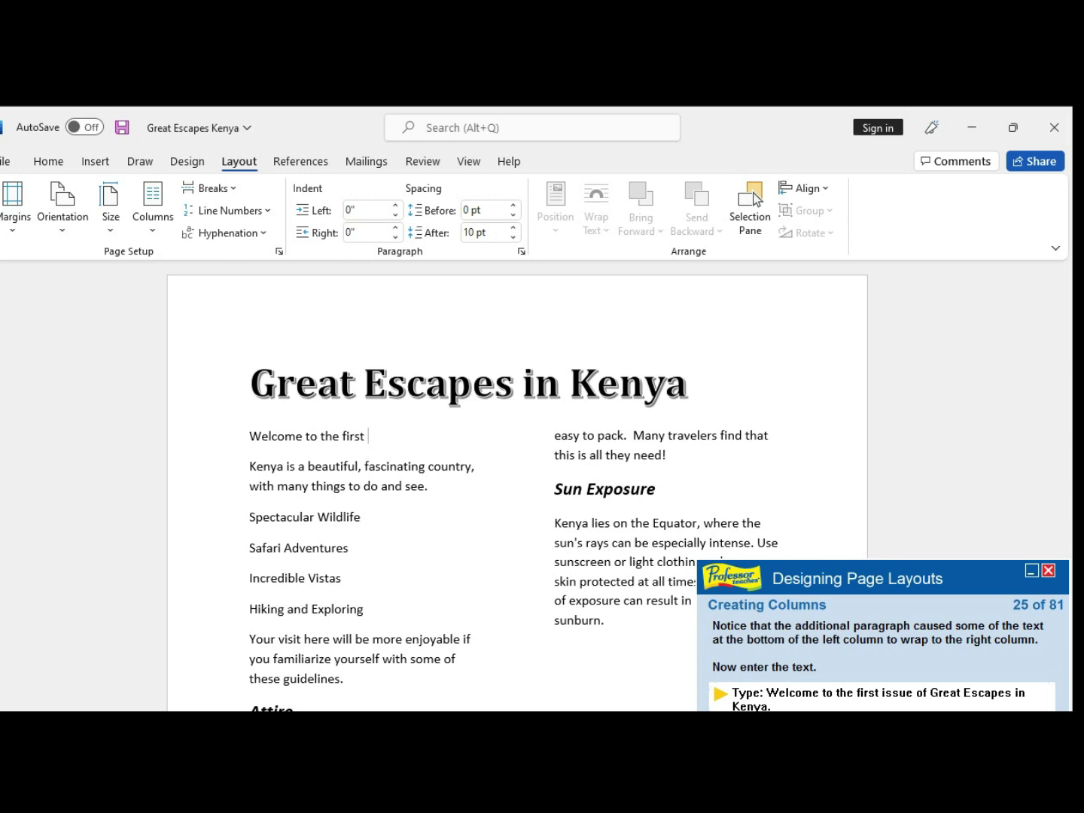
text( issue of Great)
text(Escape)
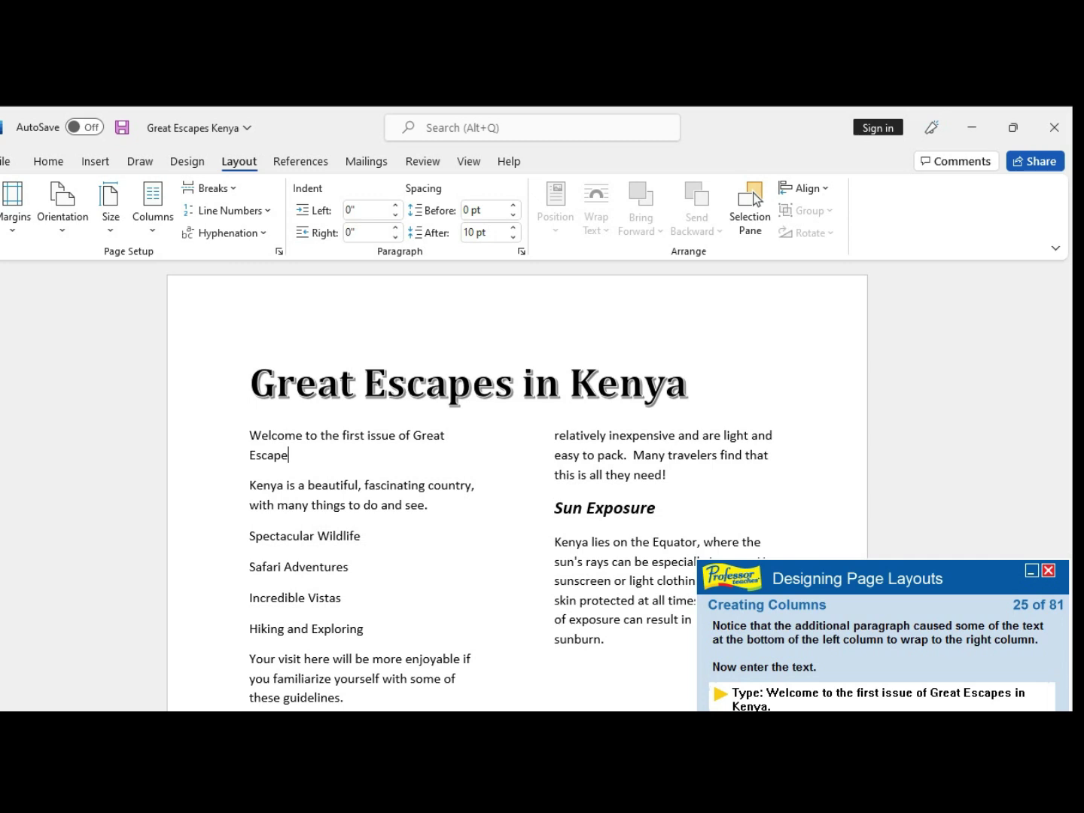
text(s i)
text(n Kenya)
text(.)
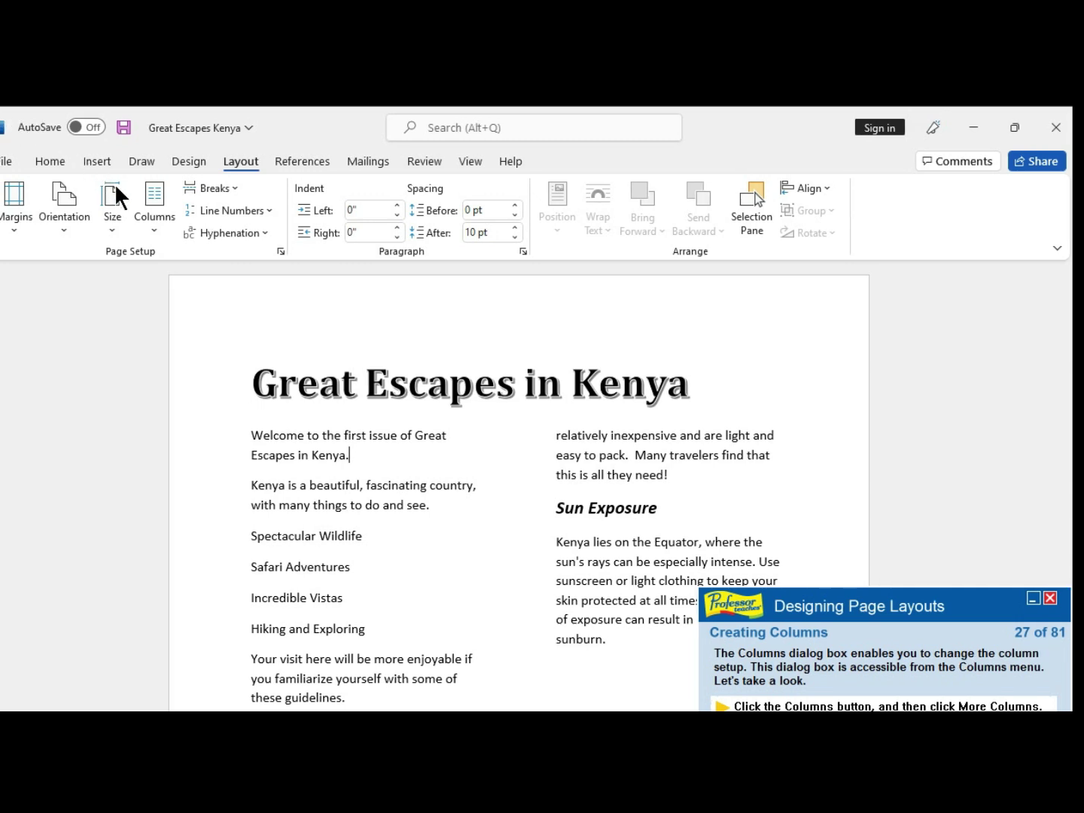
- Open the detailed column settings and examine the presets, number of columns, width and spacing, and preview areas
click(150, 228)
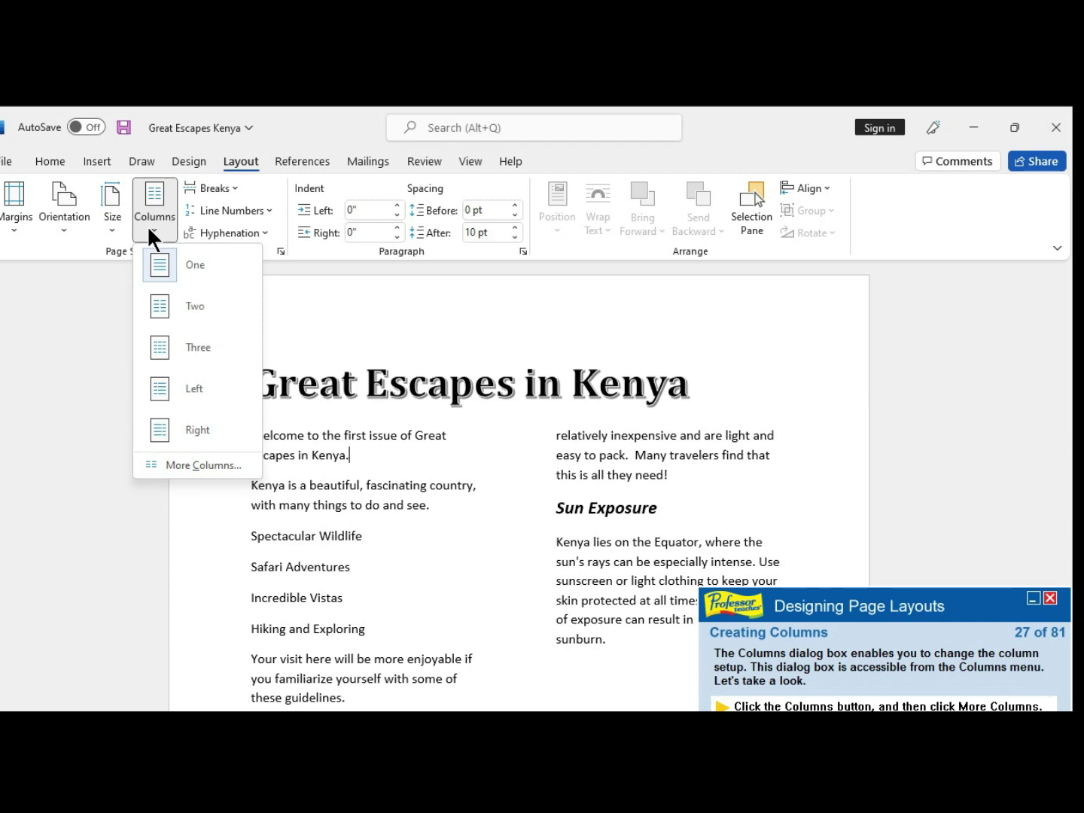
click(180, 464)
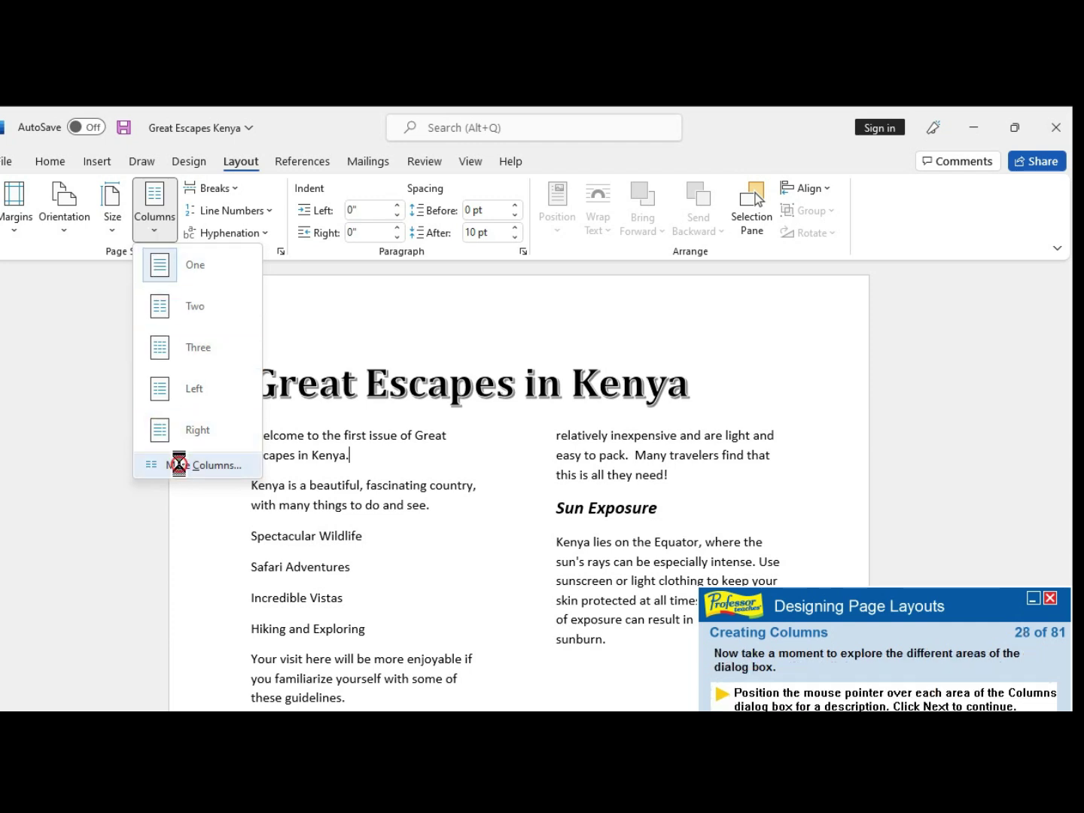
mouse_move(123, 339)
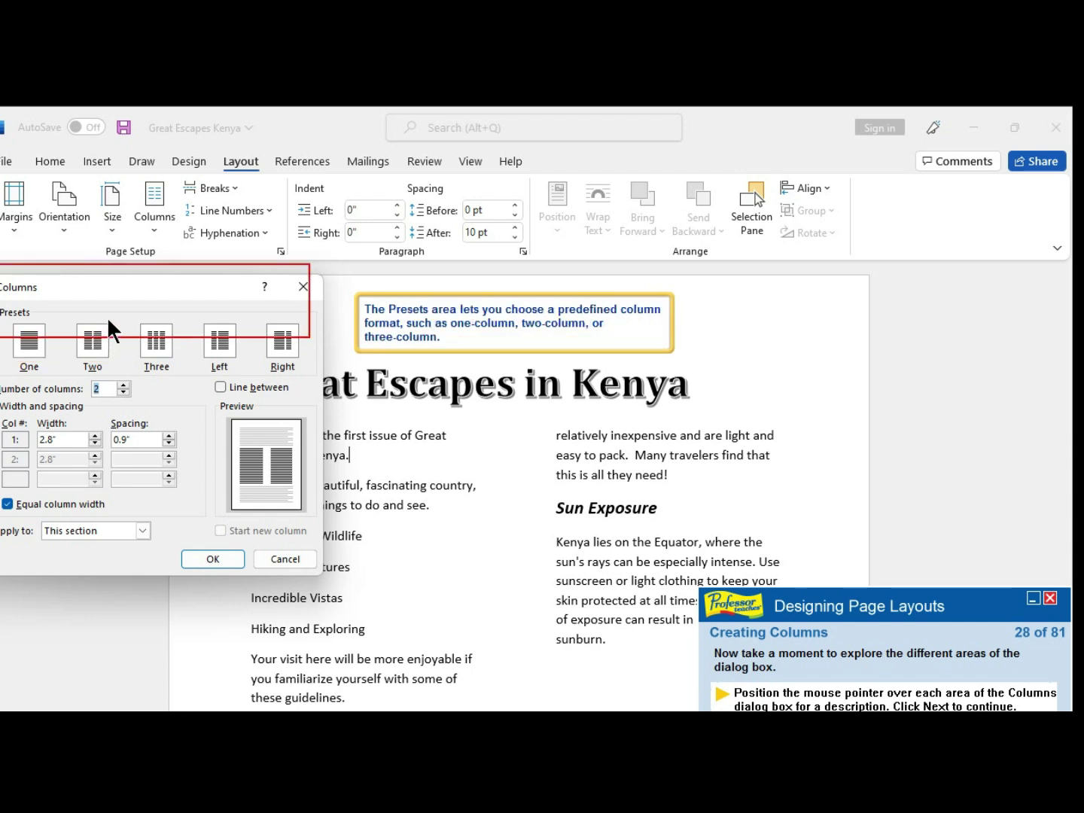
mouse_move(109, 369)
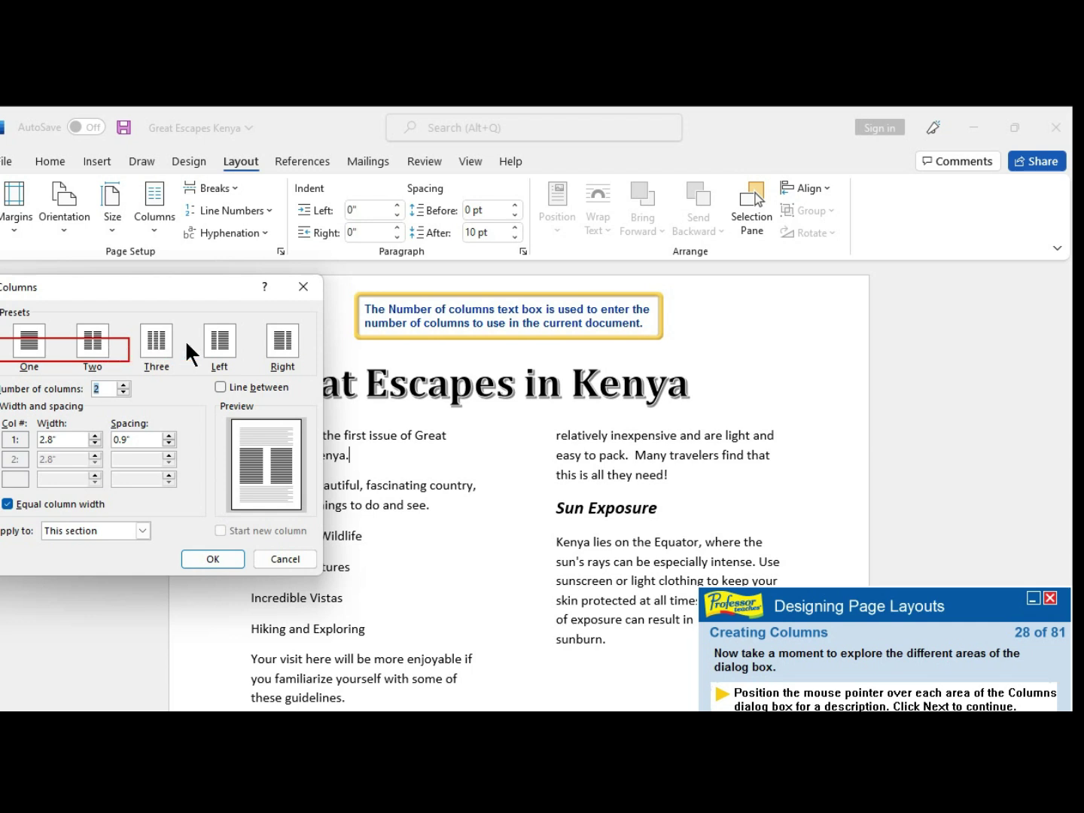
mouse_move(239, 338)
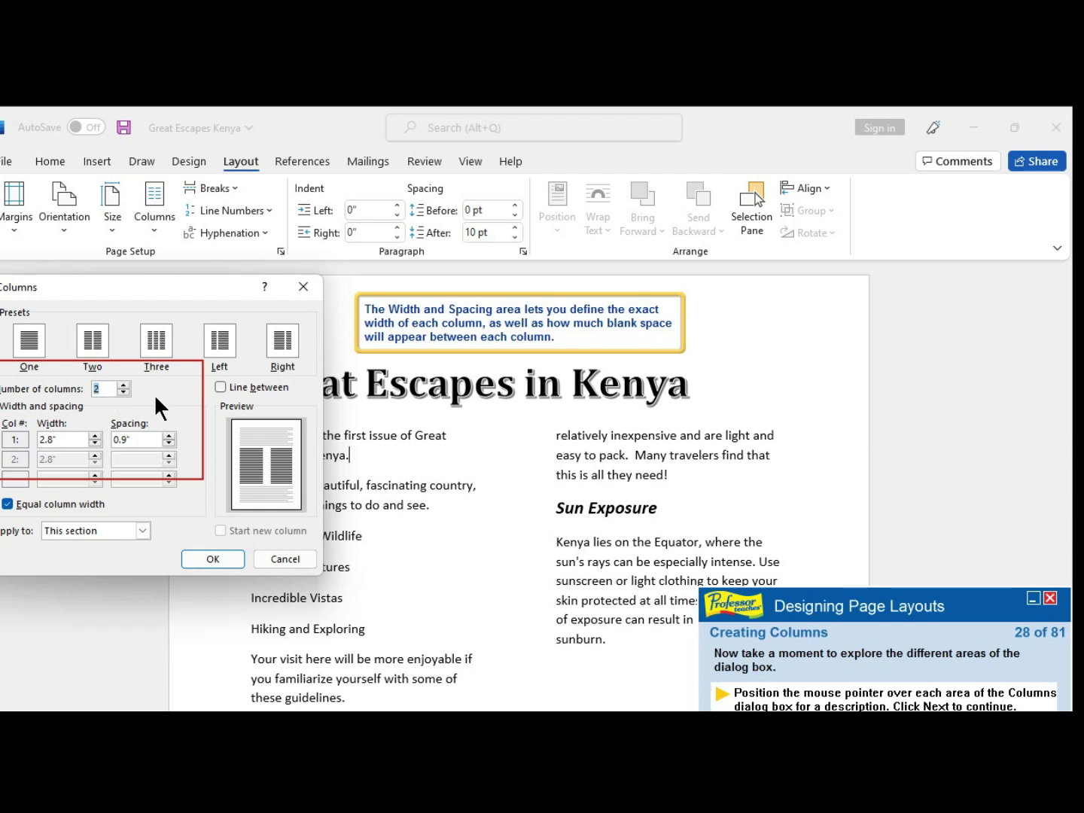
mouse_move(233, 444)
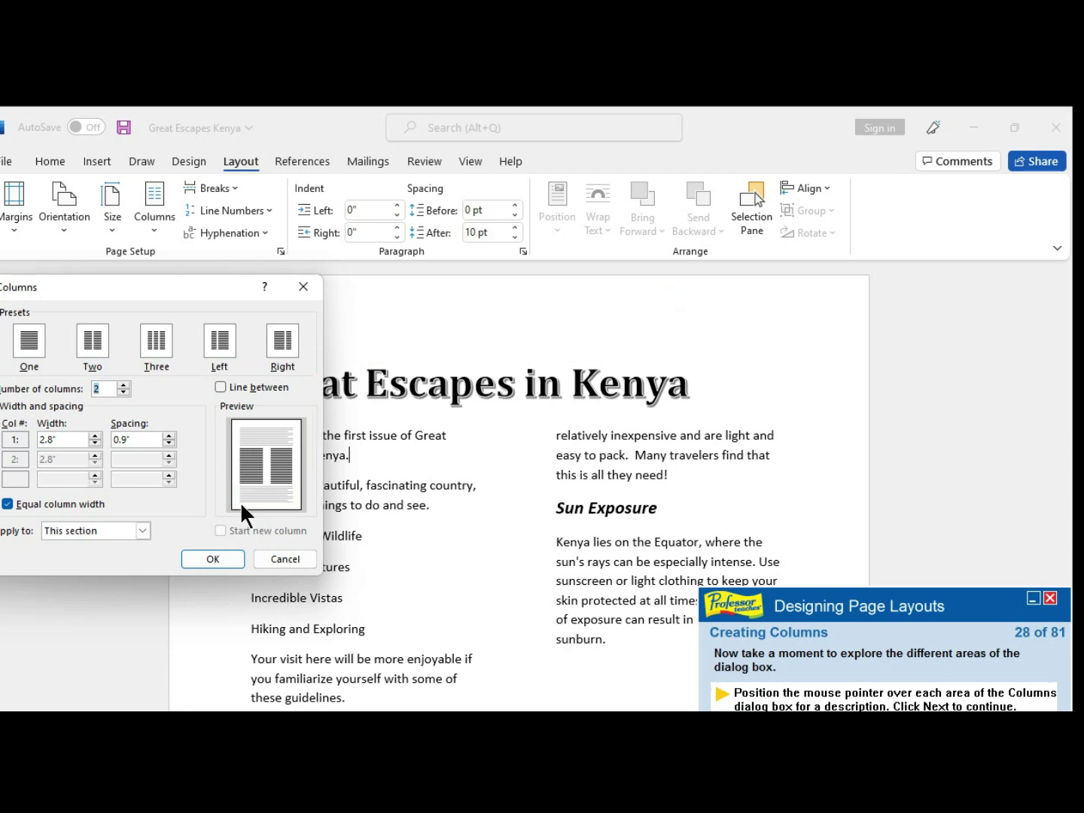
mouse_move(246, 500)
mouse_move(27, 498)
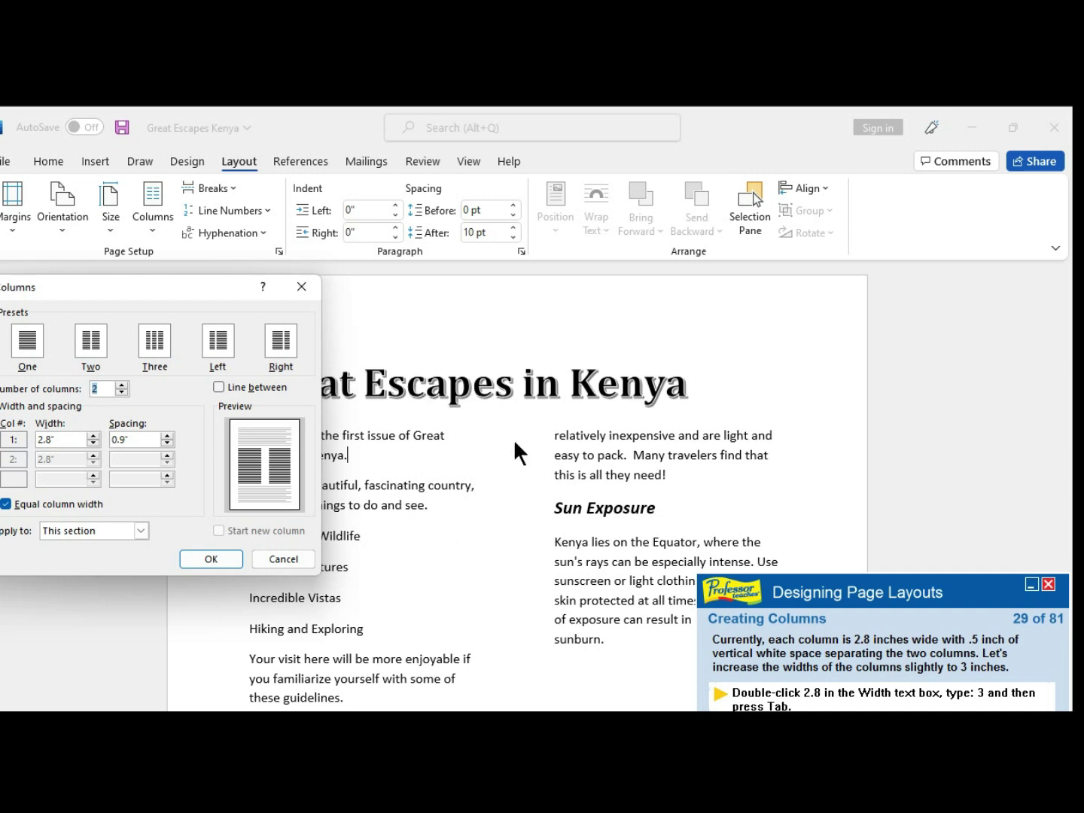
- Set the width of both equal columns to 3 inches and apply the change to this section
double_click(59, 440)
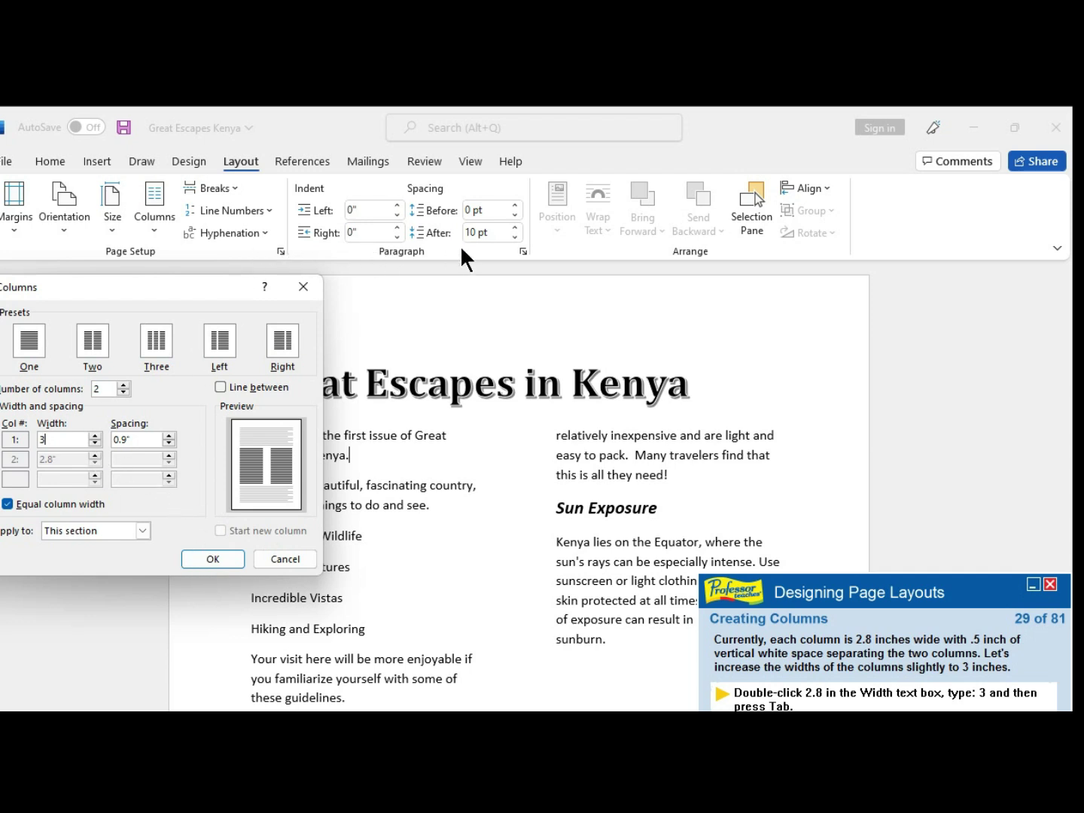
click(470, 269)
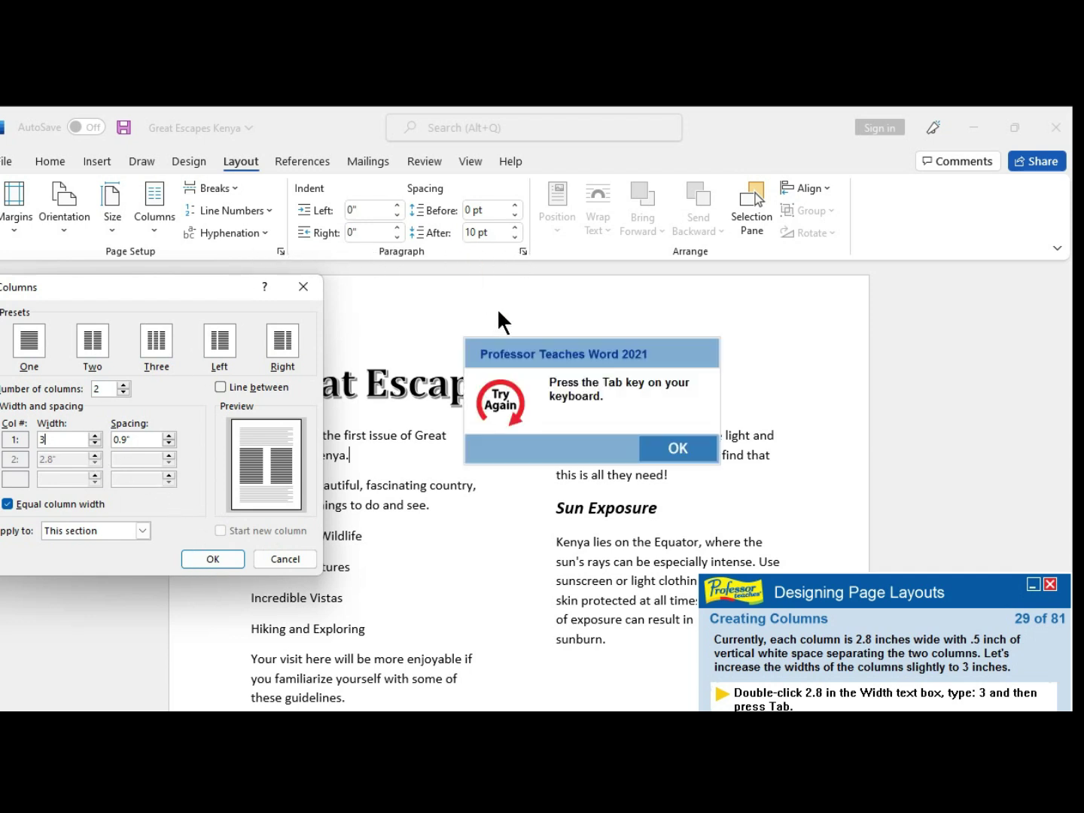
click(695, 456)
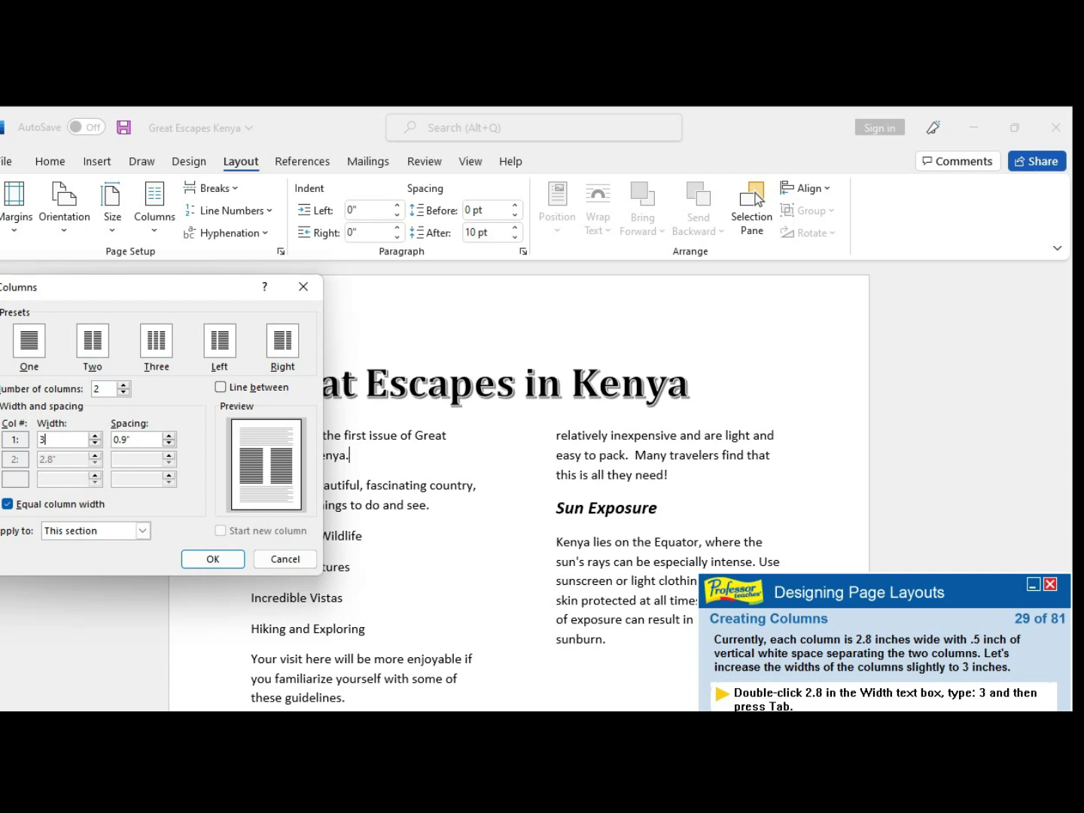
right_click(855, 708)
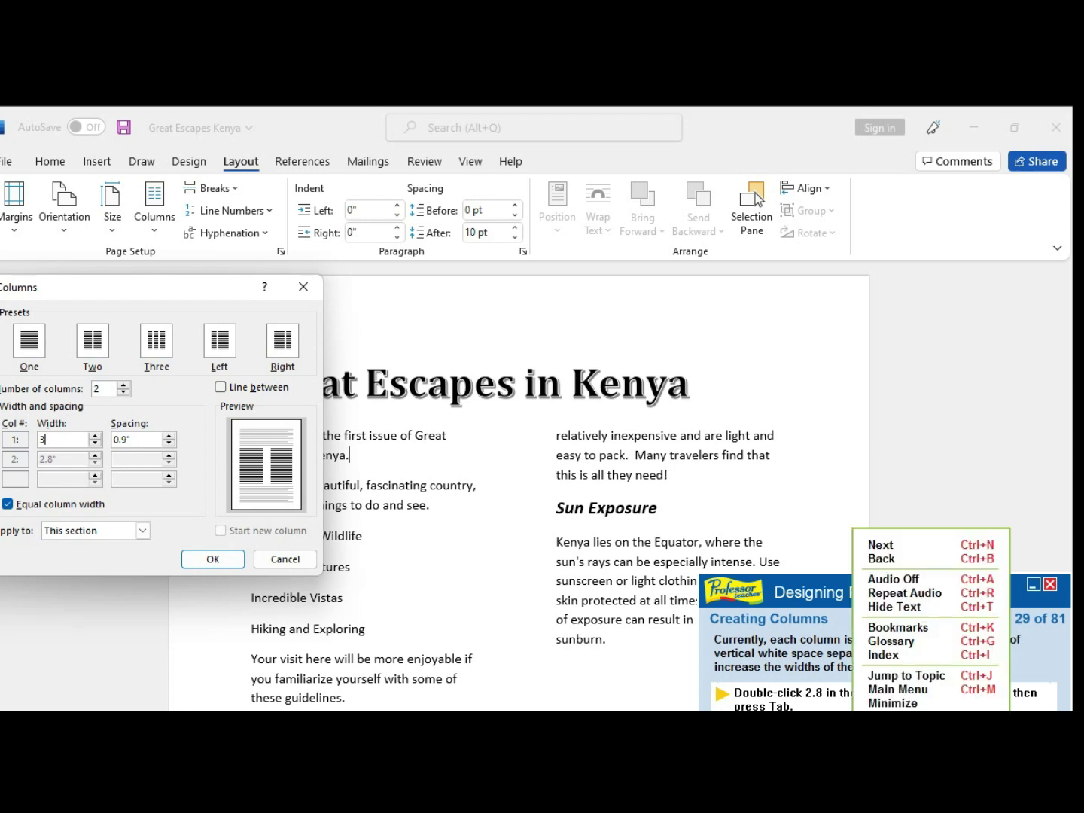
click(879, 550)
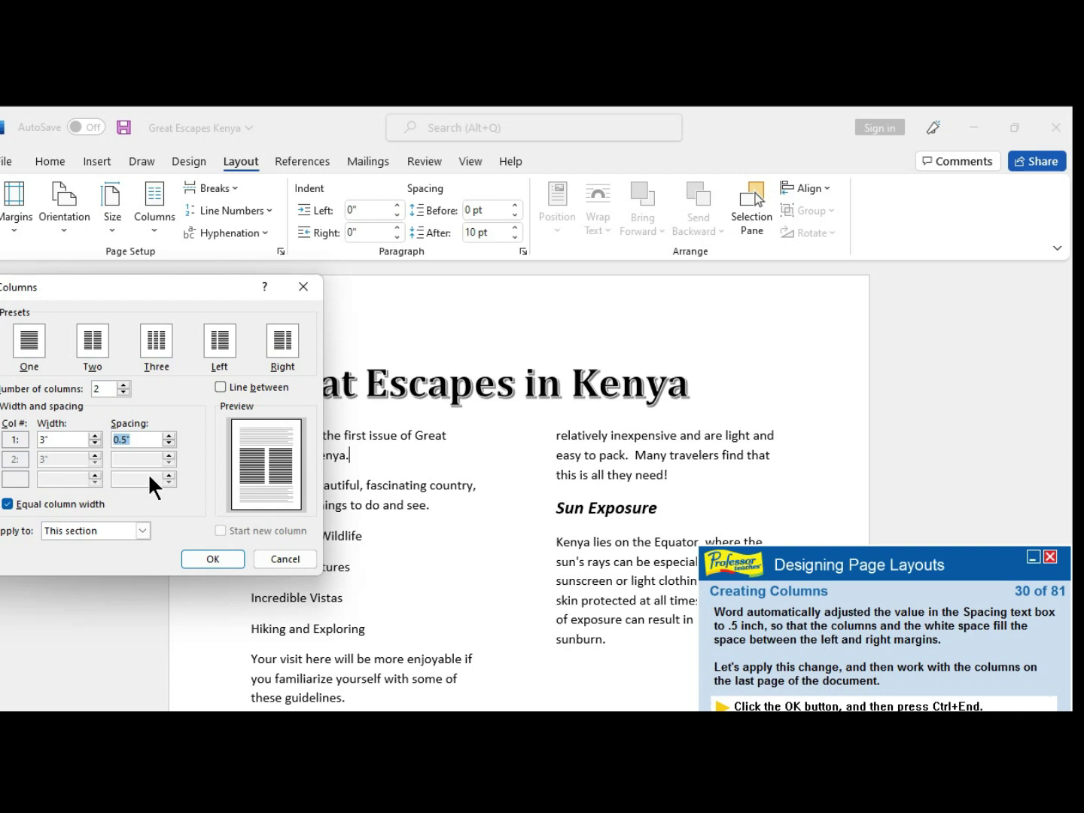
click(196, 560)
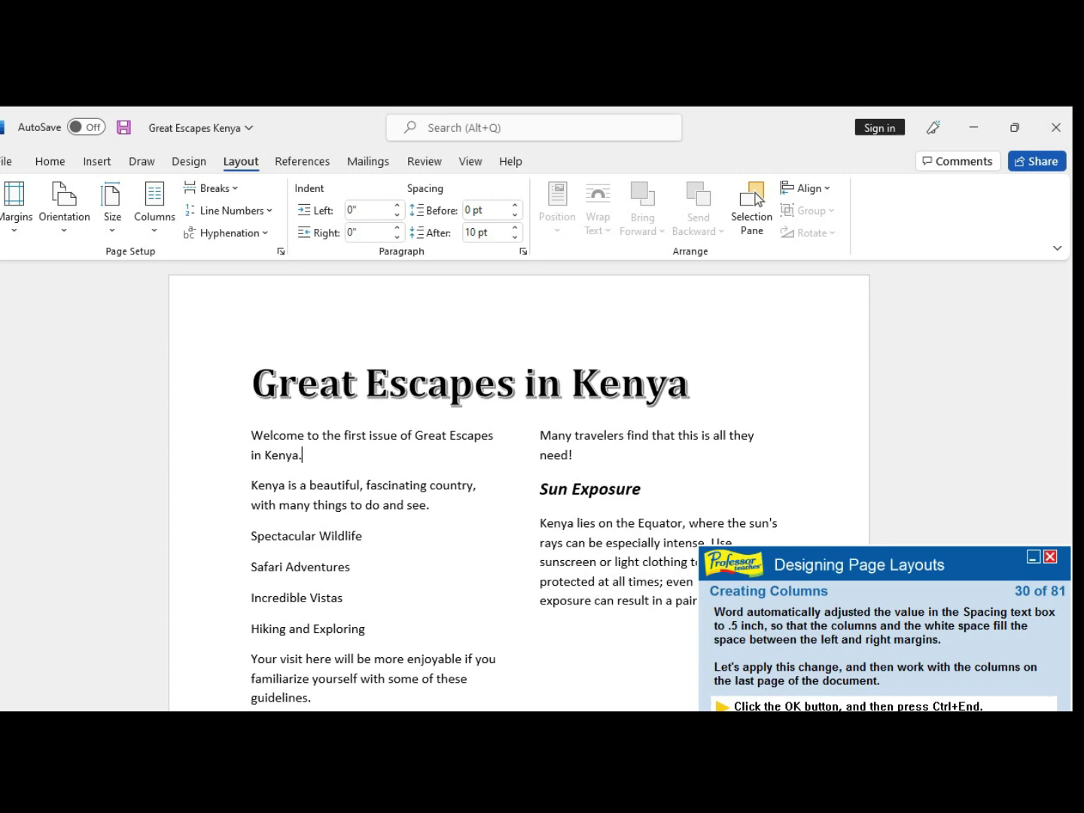
- Insert a column break before the document's last paragraph, which begins "In short, we believe your Photo Safari"
key(ctrl+End)
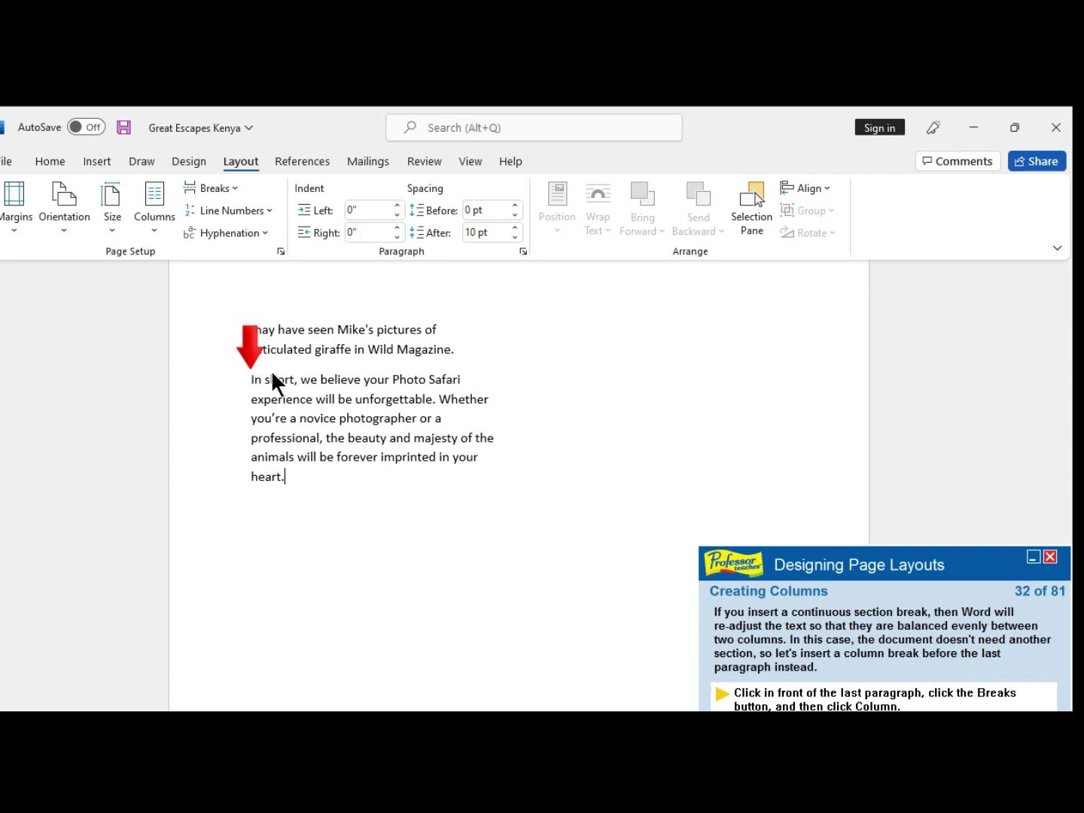
click(253, 379)
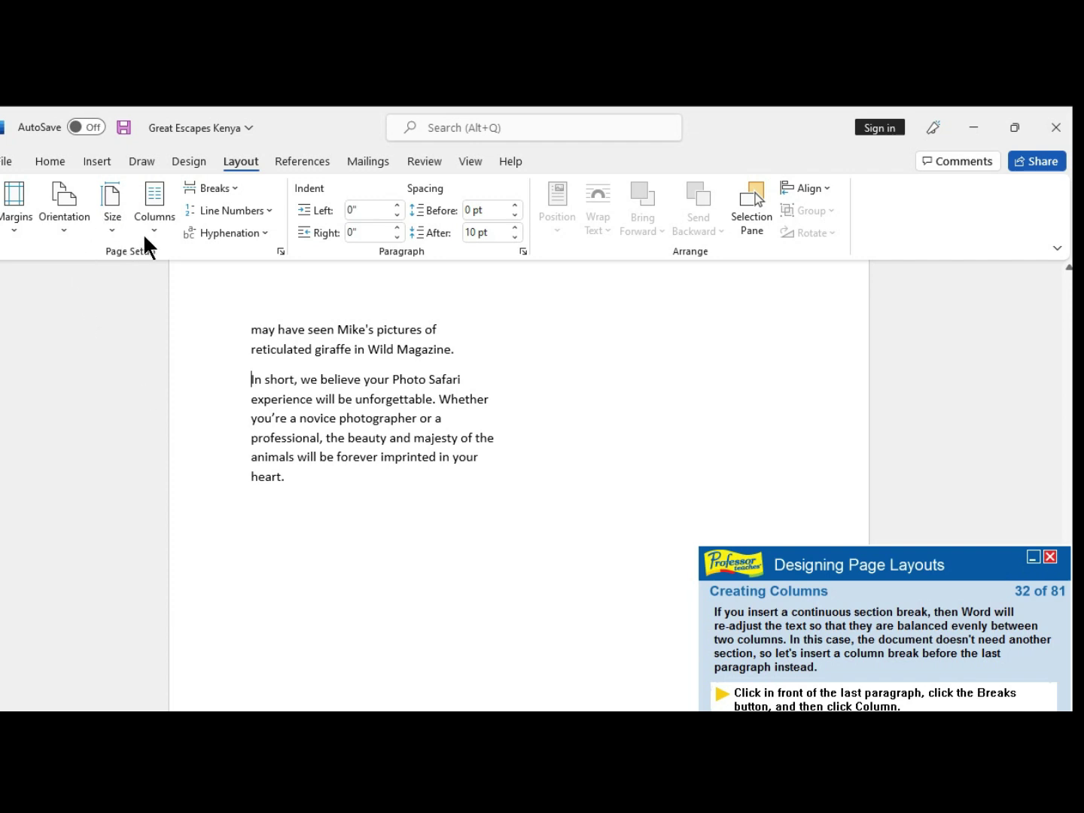
click(238, 187)
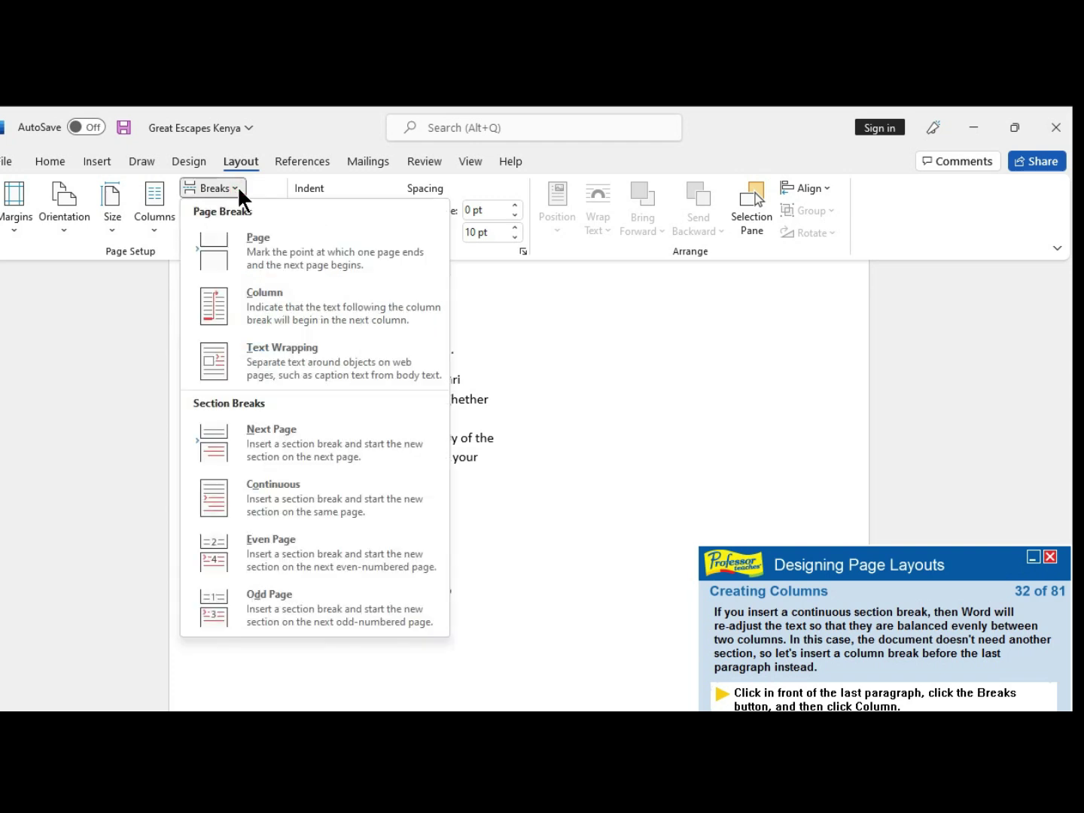
click(281, 307)
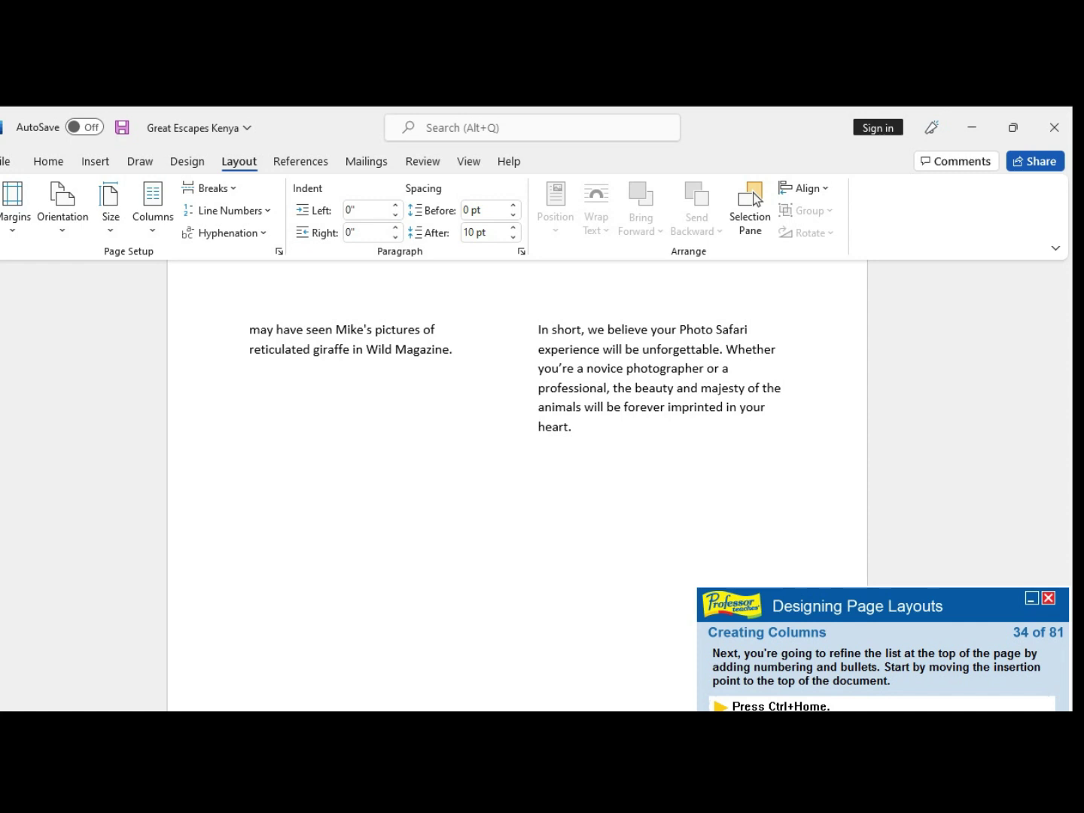
- Select the four list paragraphs from Spectacular Wildlife through Hiking and Exploring and apply the 1. 2. 3. numbering format
key(ctrl+Home)
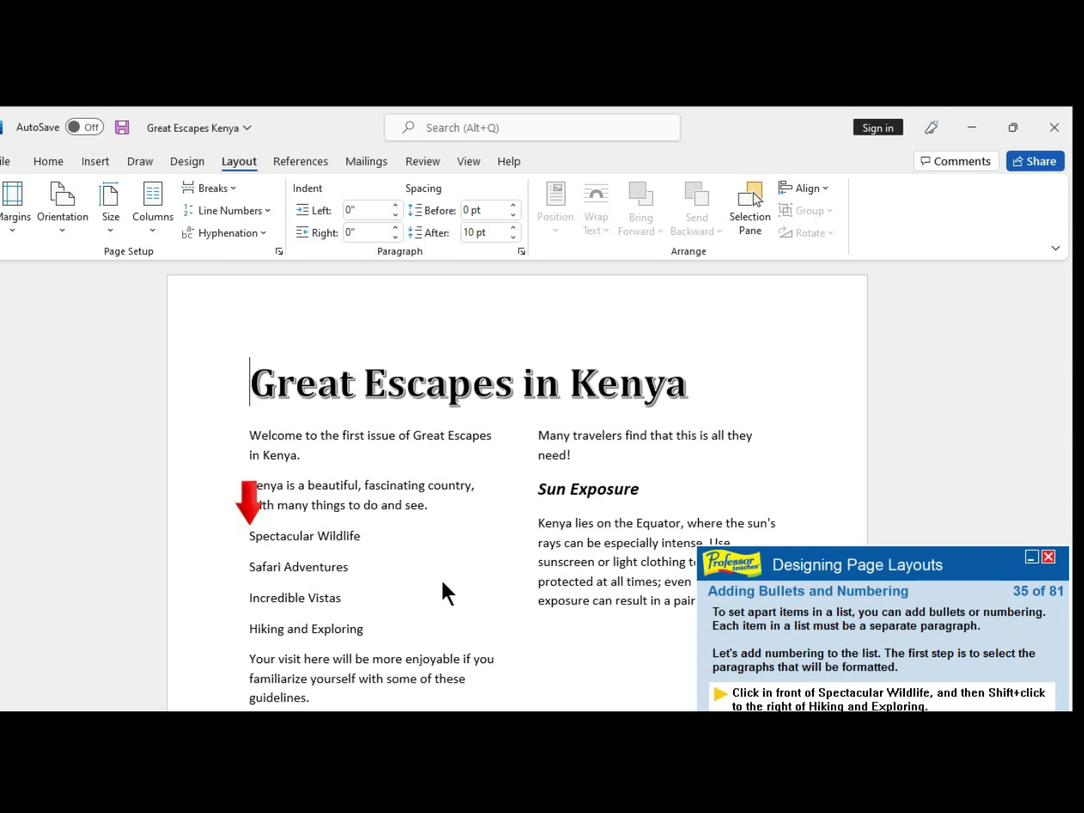
click(250, 534)
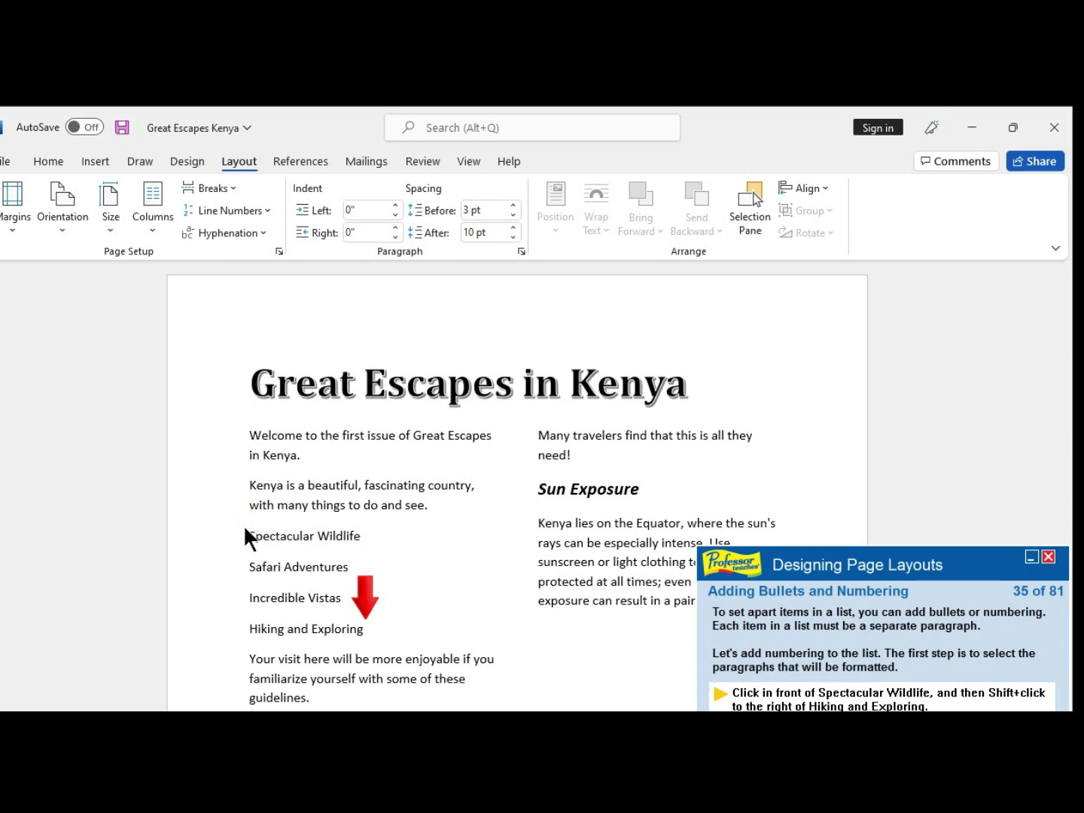
click(253, 536)
click(361, 628)
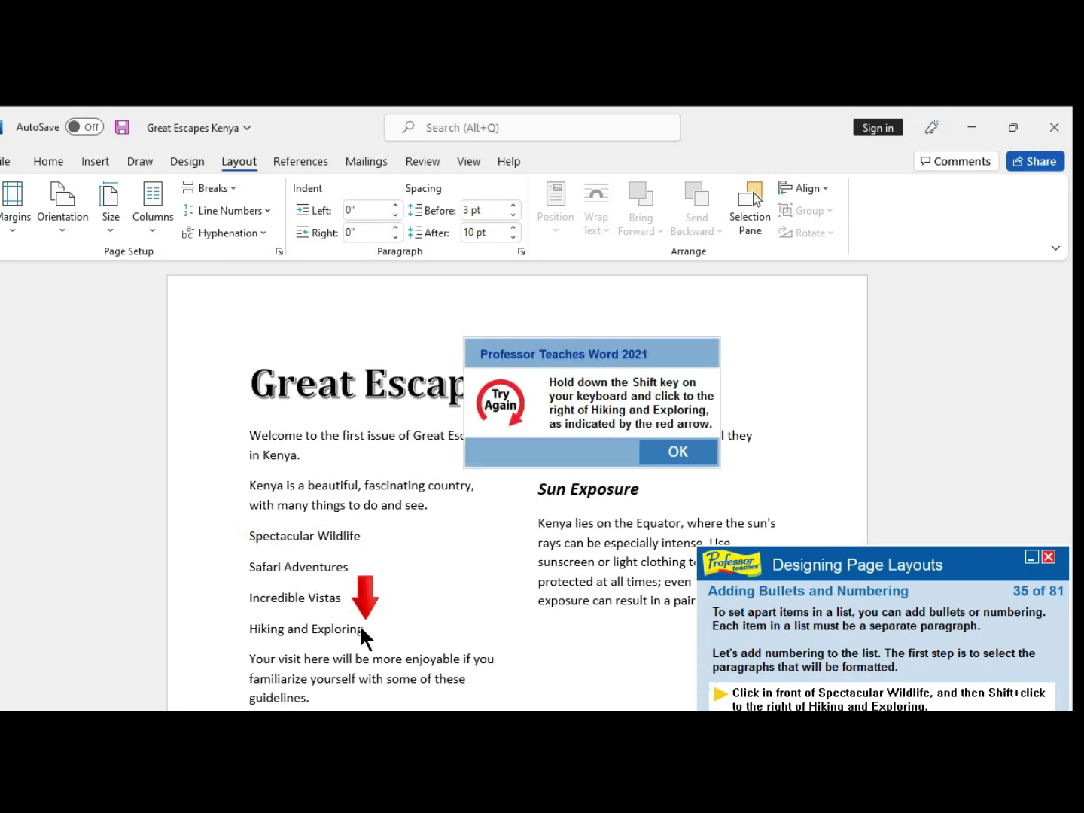
click(684, 445)
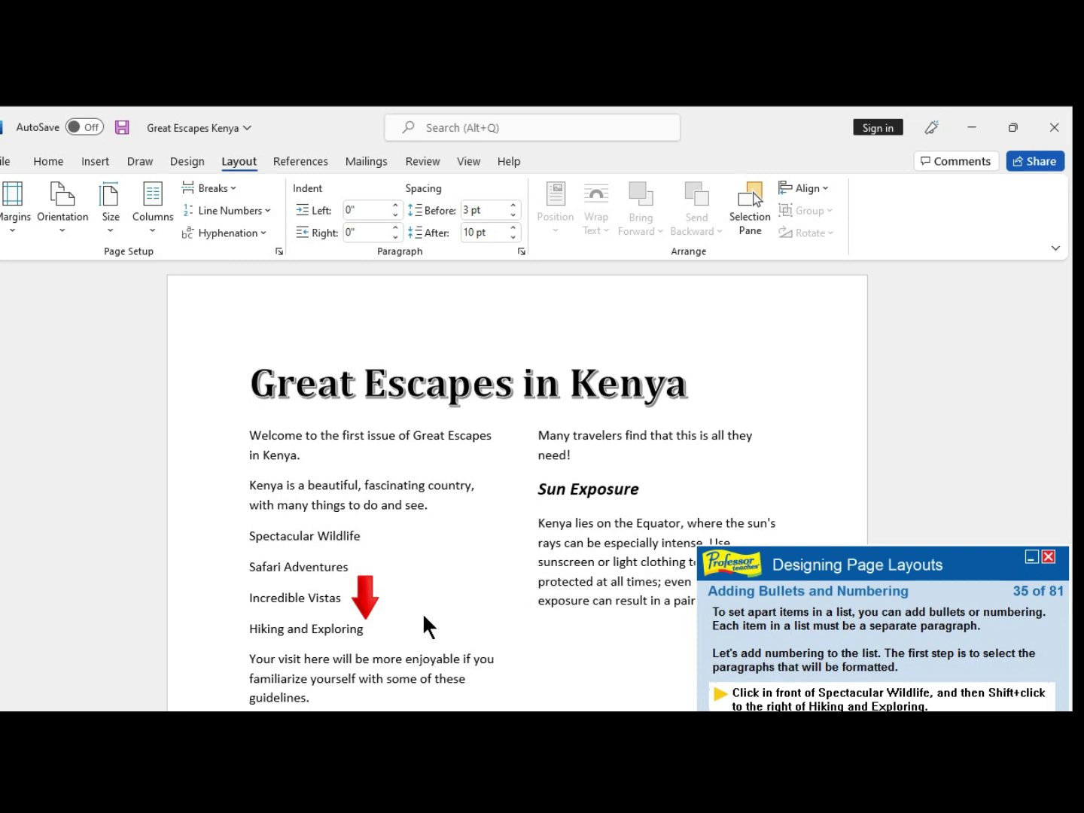
click(358, 615)
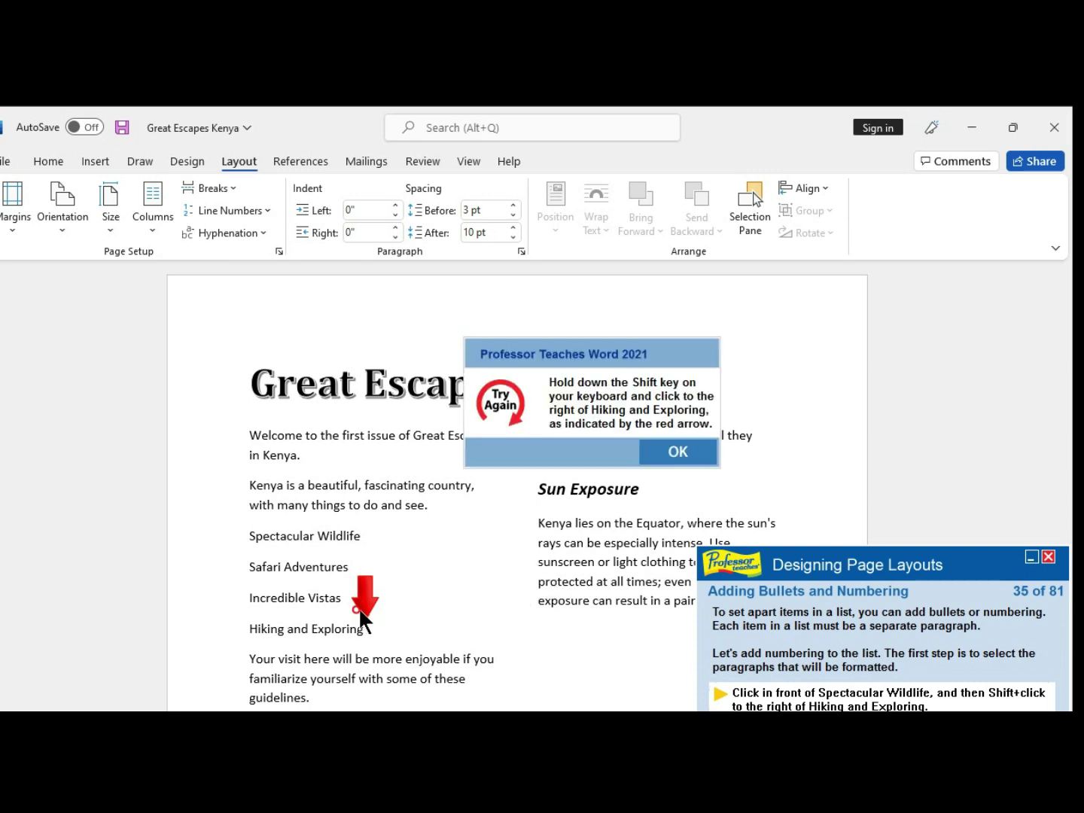
click(672, 452)
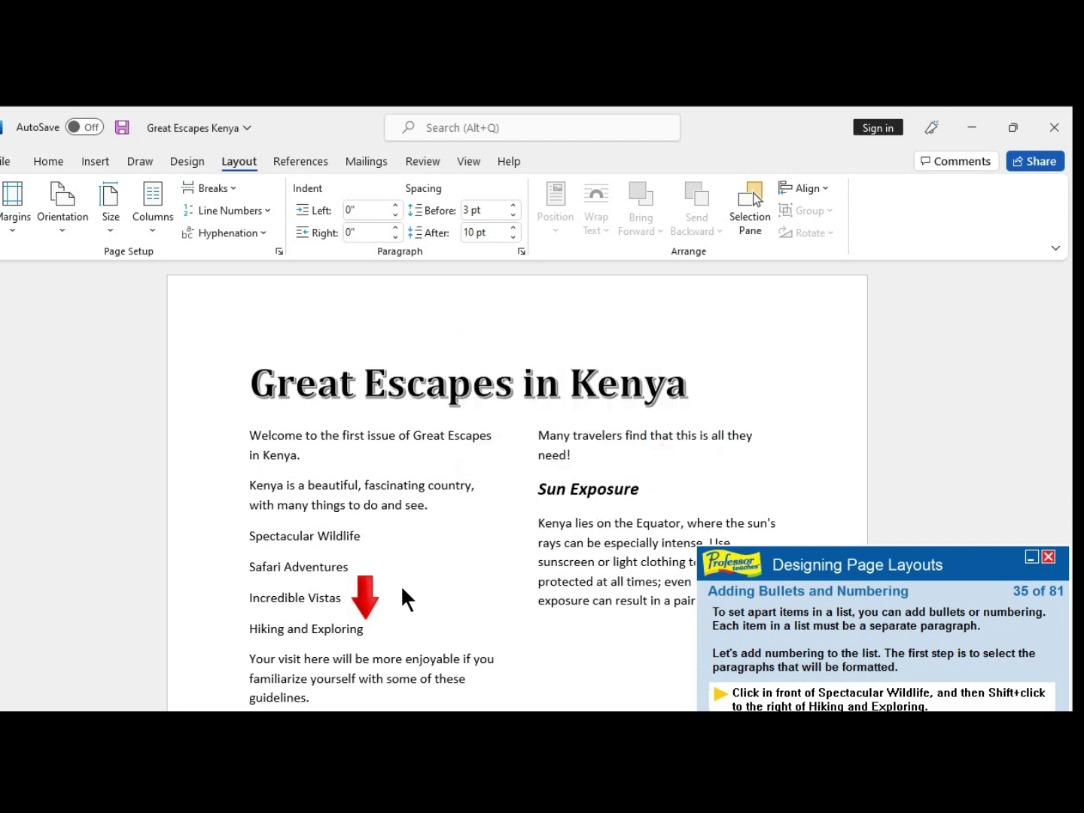
shift+click(362, 628)
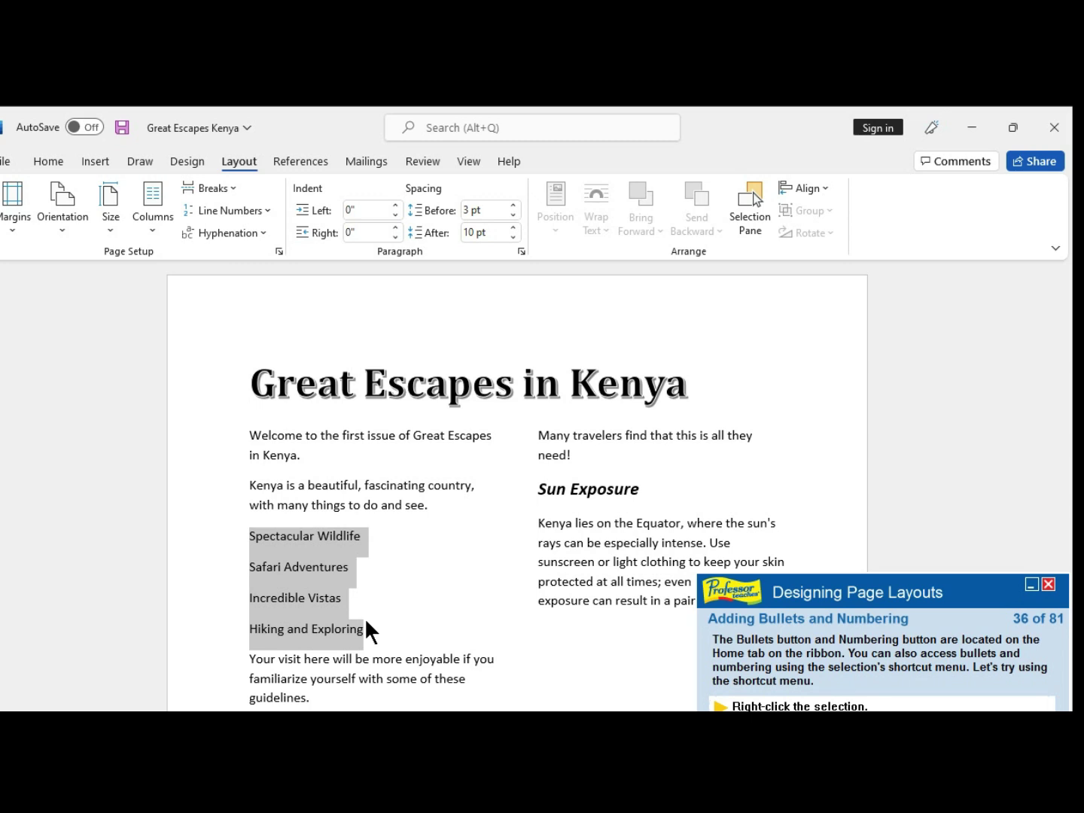
right_click(327, 594)
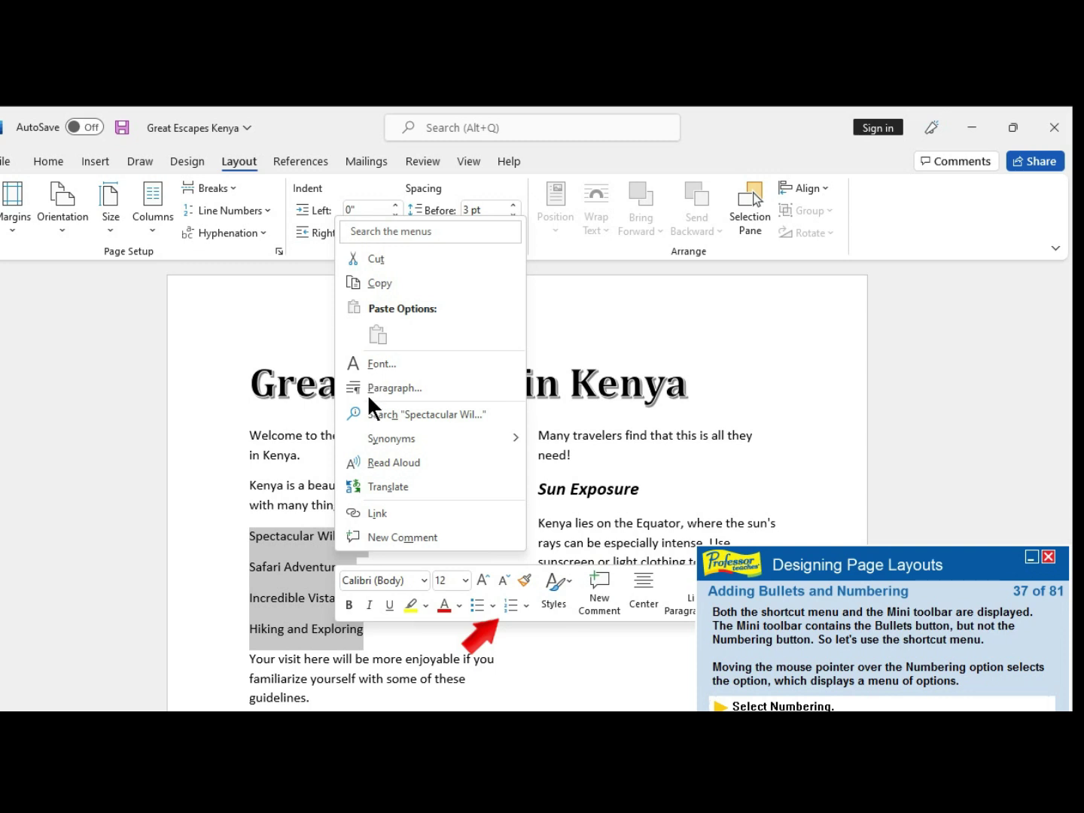
click(527, 603)
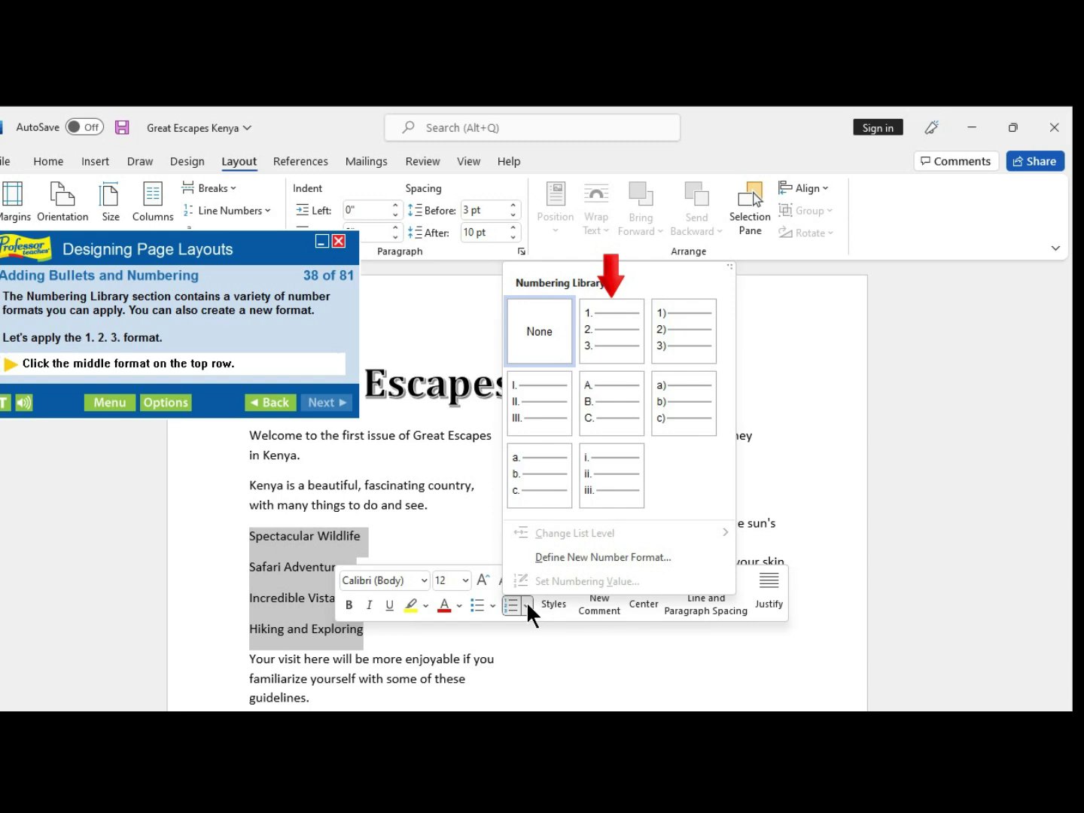
click(594, 326)
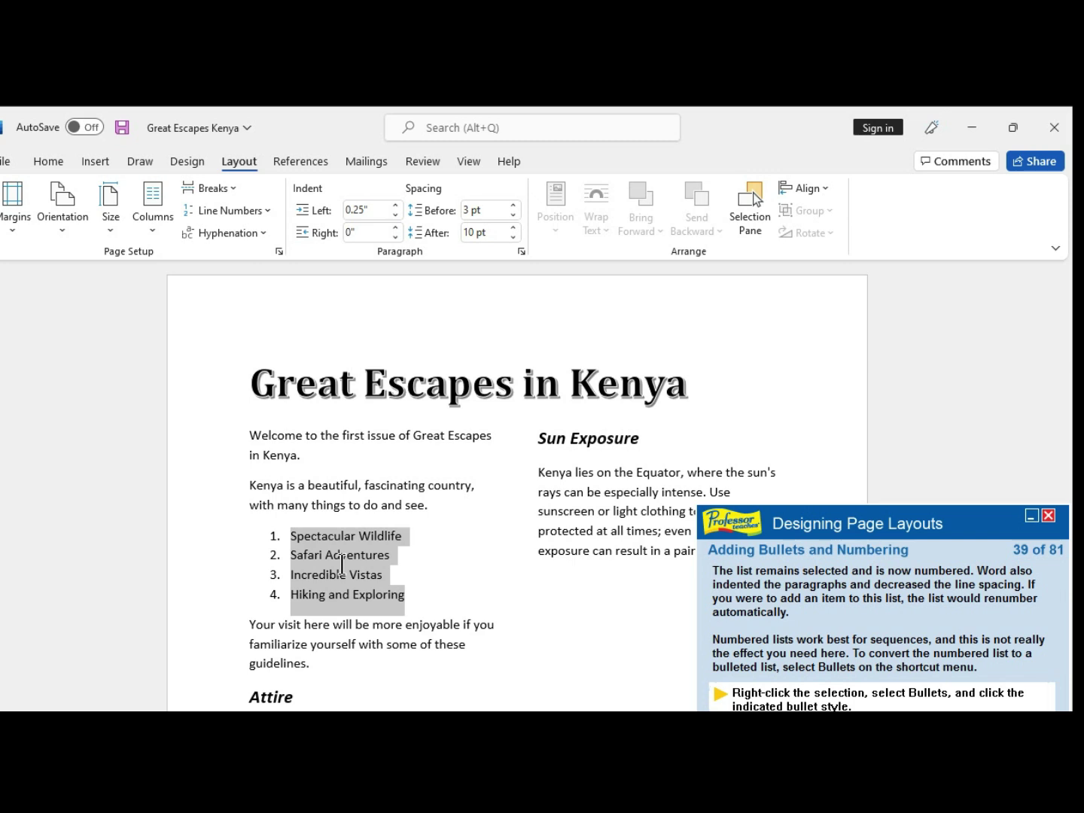
- Convert the selected numbered list to a bulleted list with solid round bullets
right_click(348, 570)
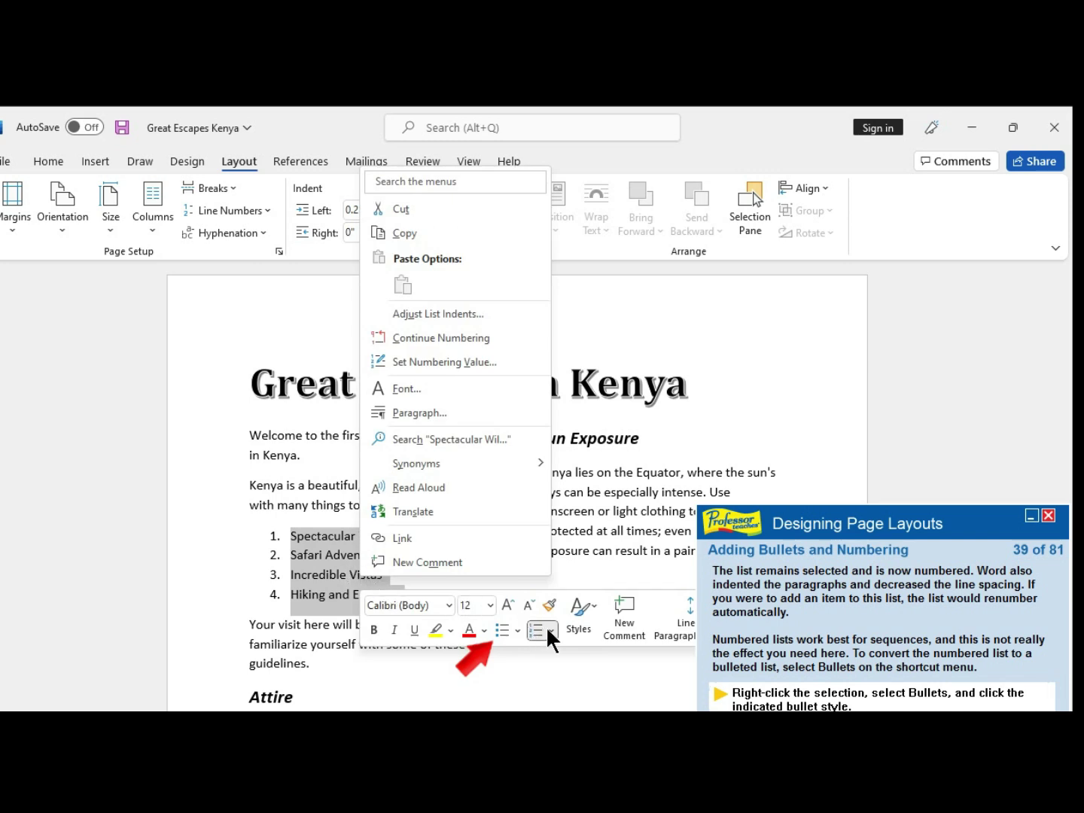
click(516, 631)
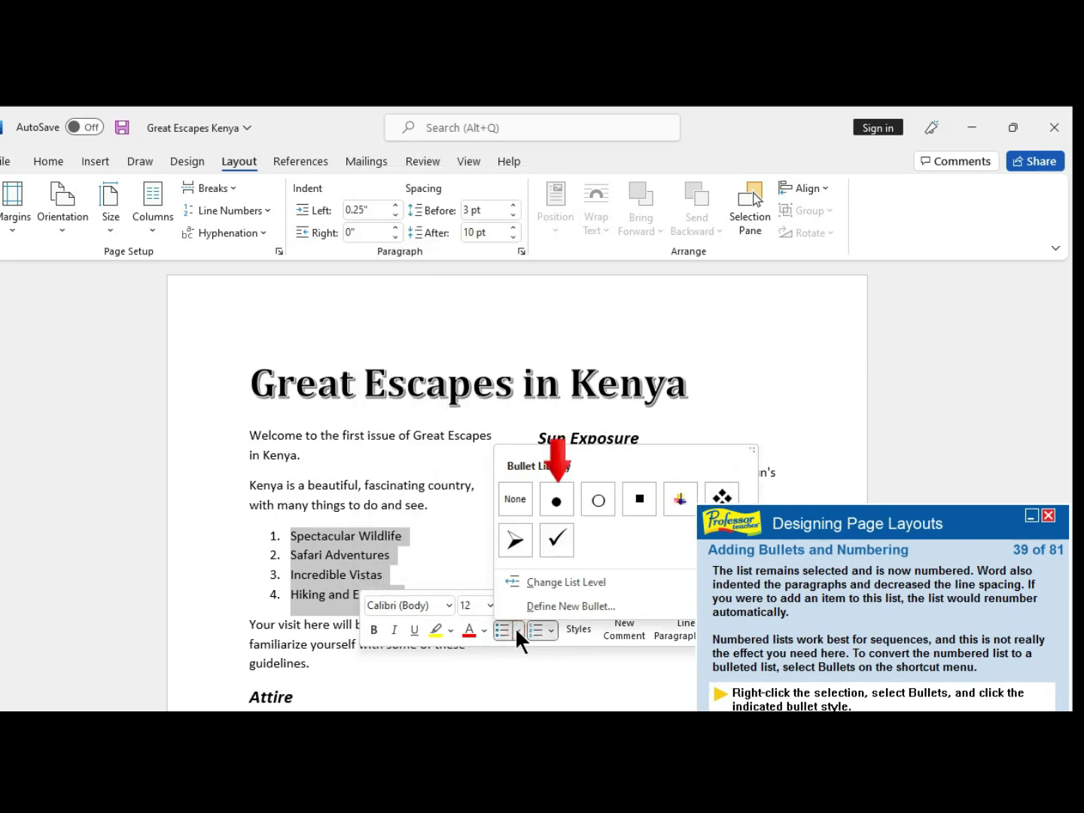
click(551, 503)
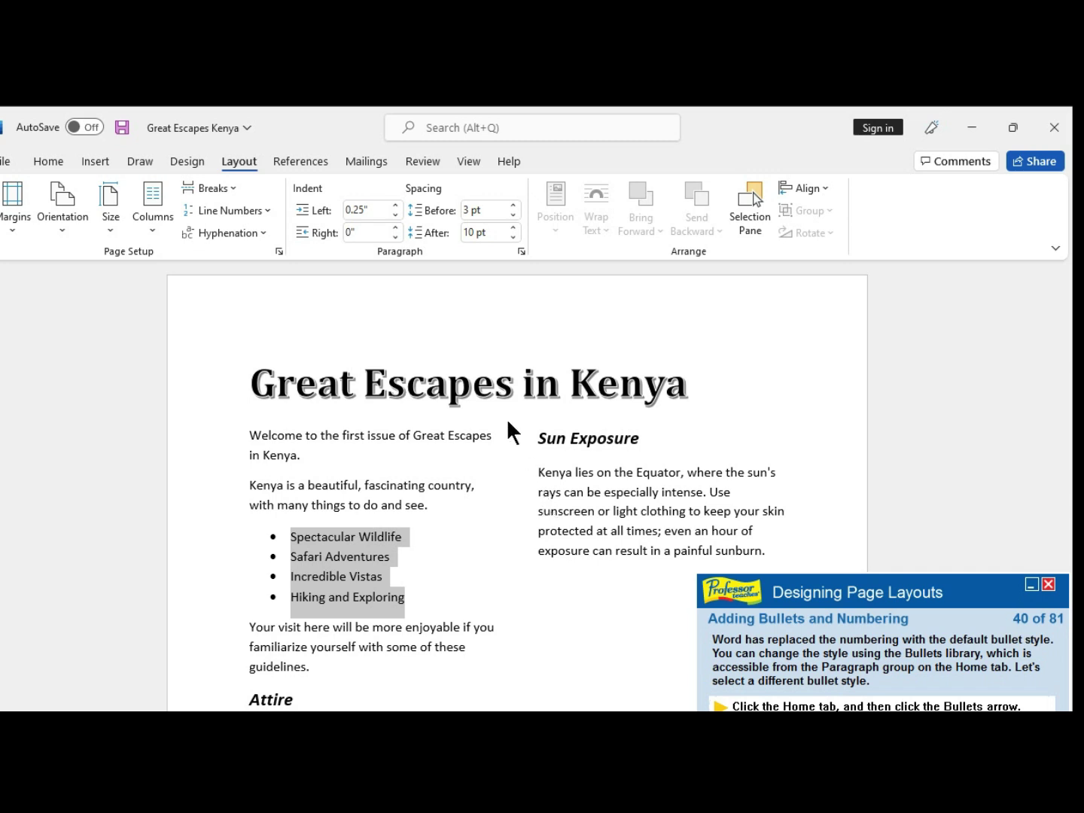
- Change the selected list's bullet style to the arrowhead bullet from the Bullet Library
click(433, 320)
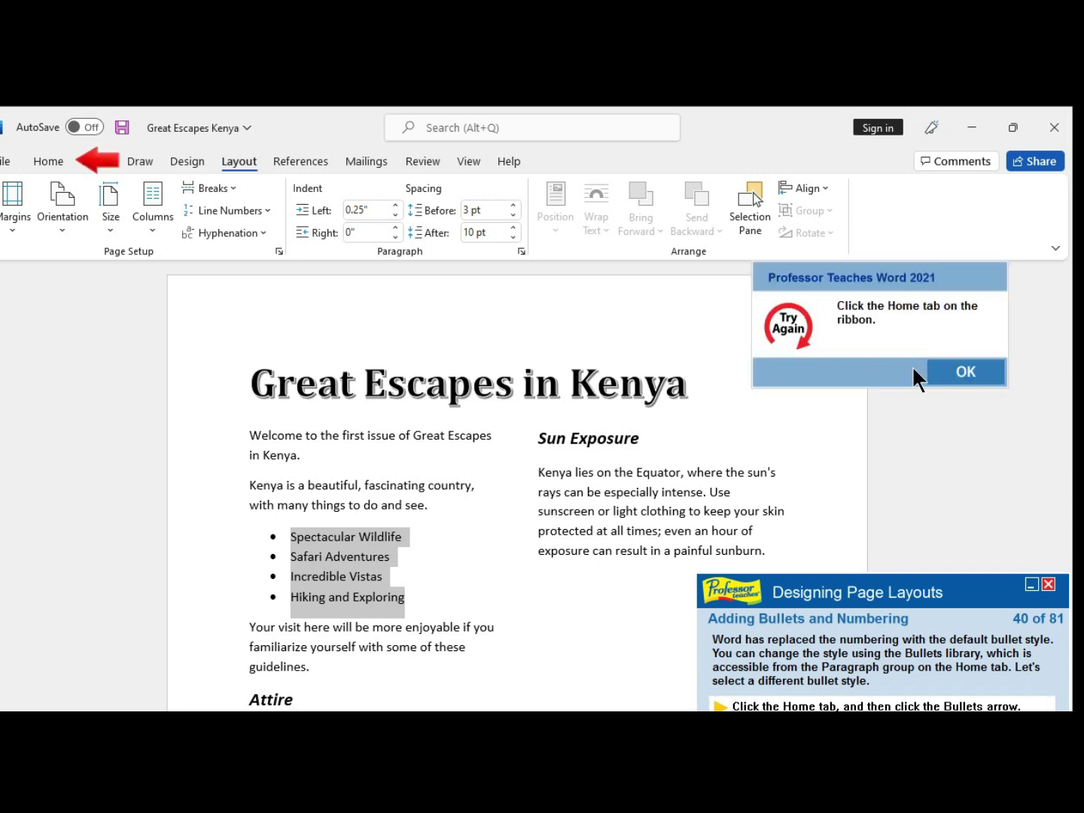
click(967, 371)
click(49, 165)
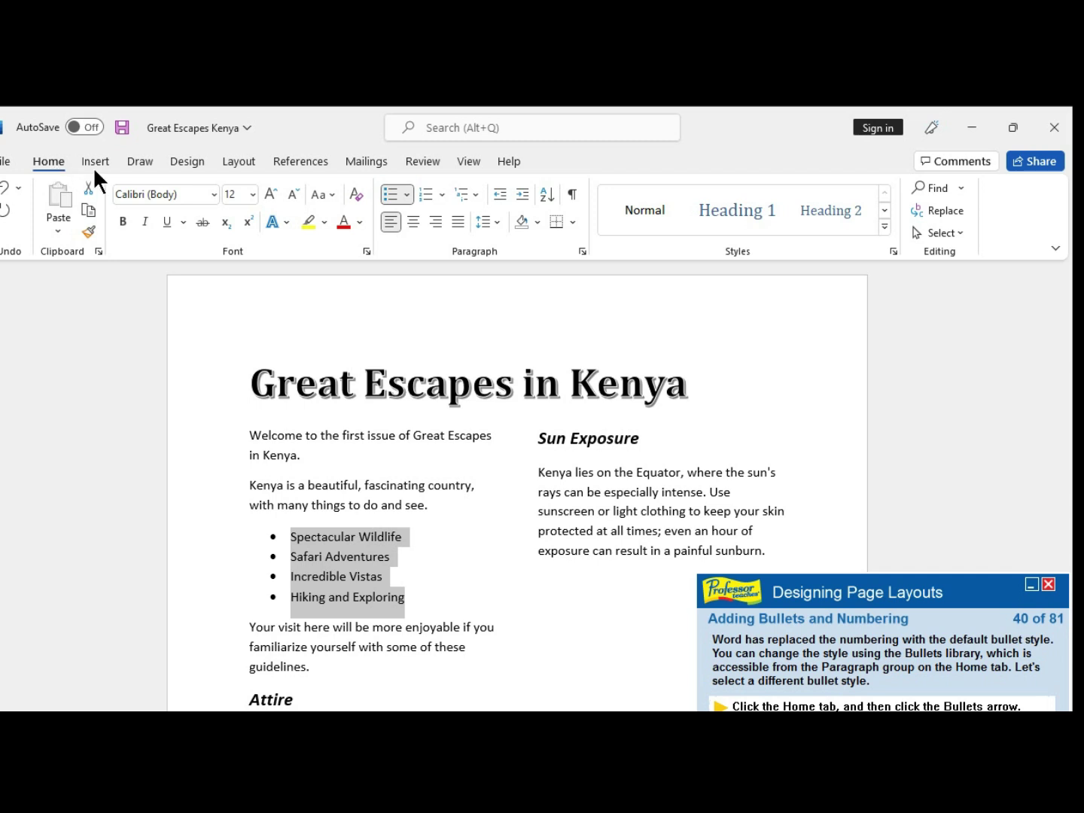
click(407, 194)
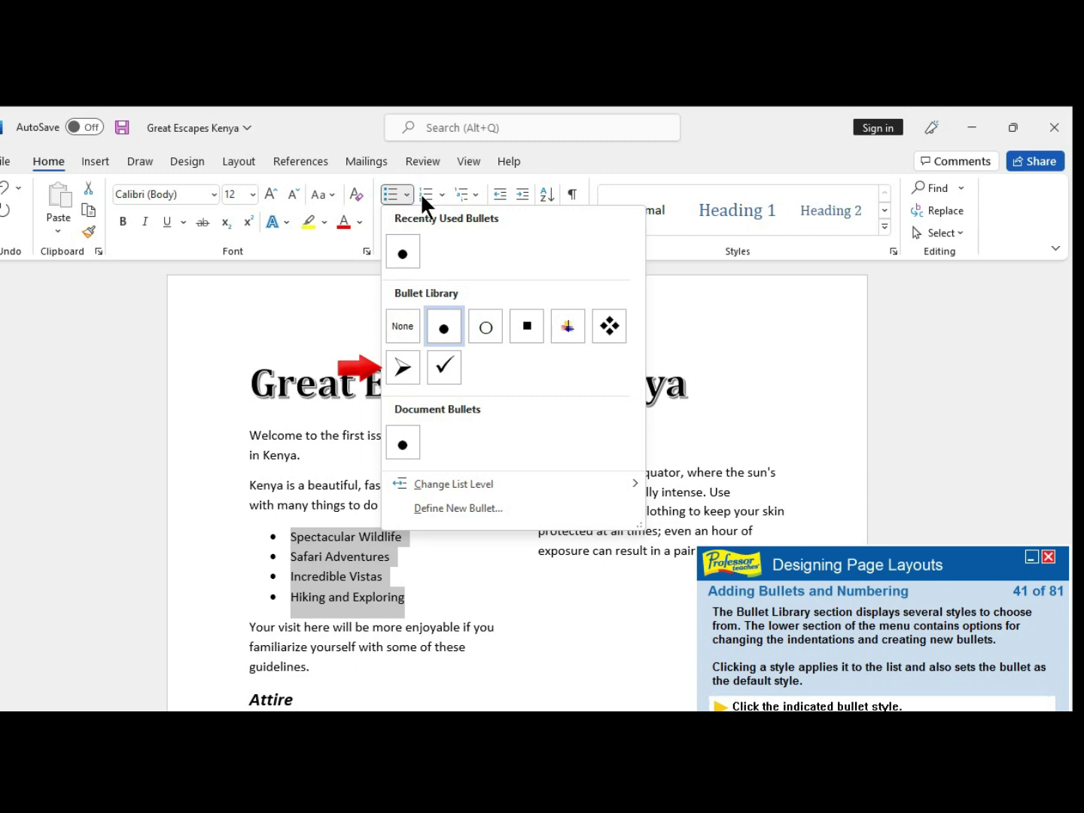
click(402, 366)
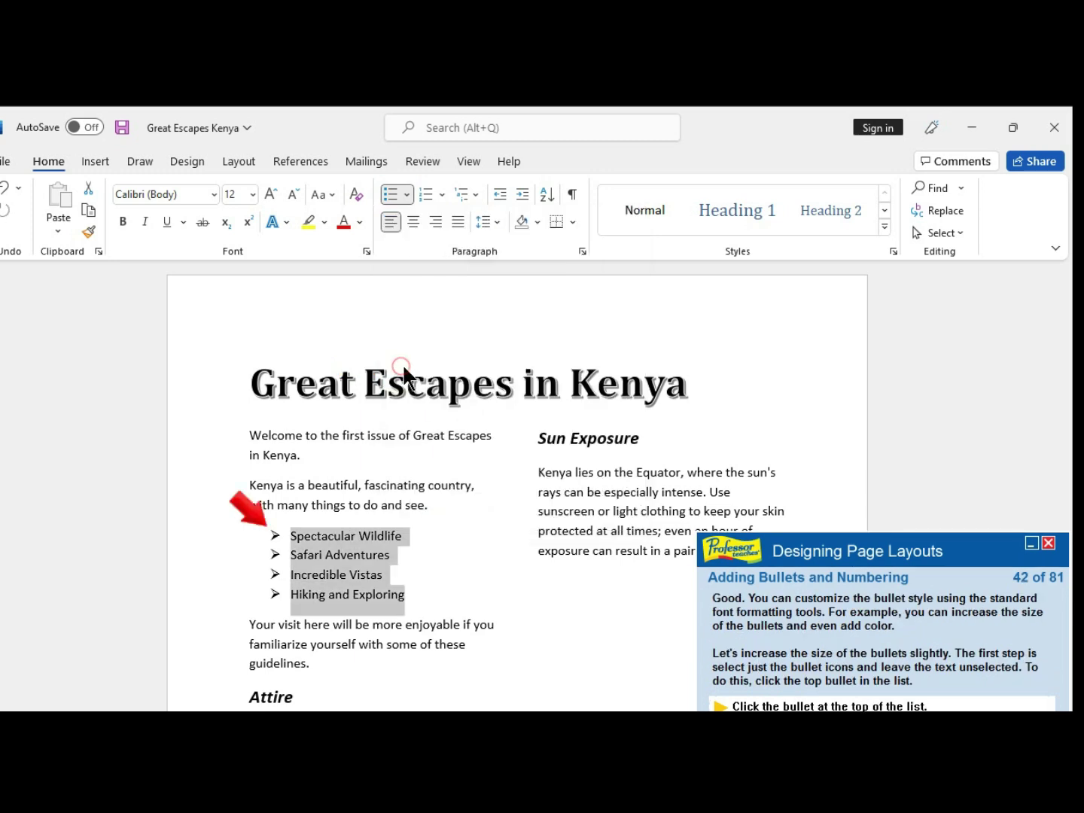
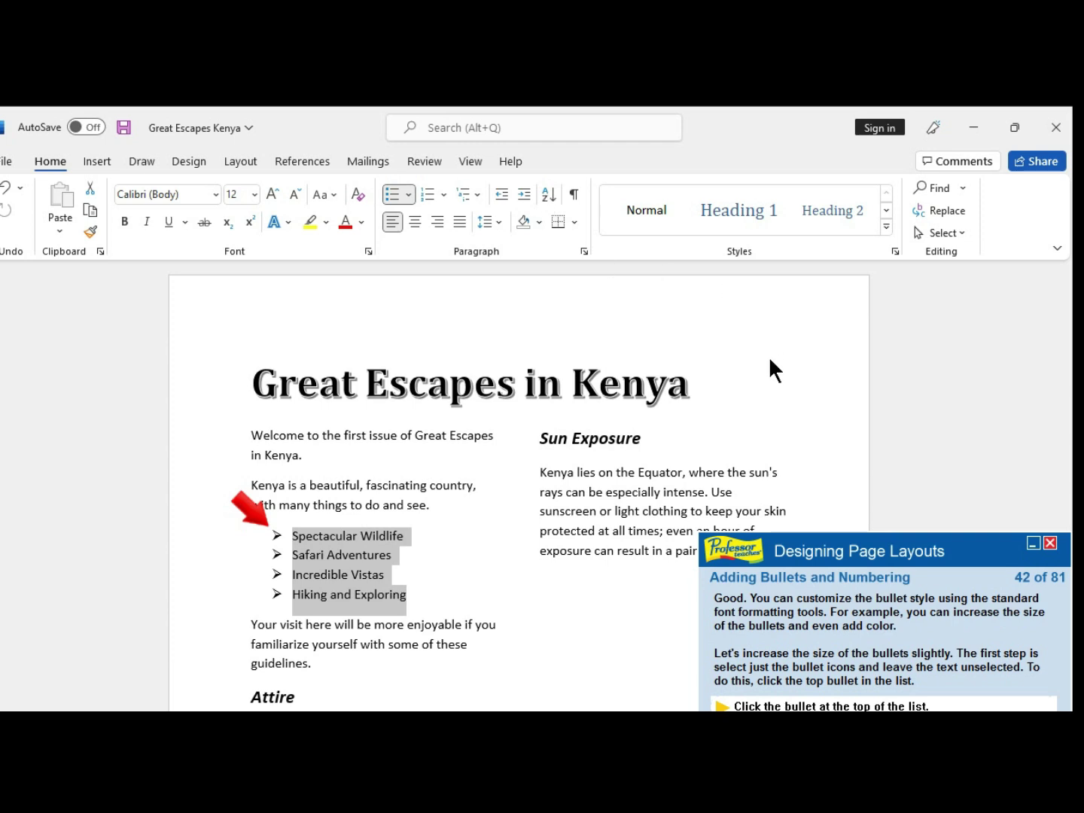
- Select only the list's bullet symbols, increase their font size to 14, and deselect them by placing the insertion point before "Welcome"
click(292, 537)
click(687, 451)
click(274, 532)
click(662, 450)
click(293, 519)
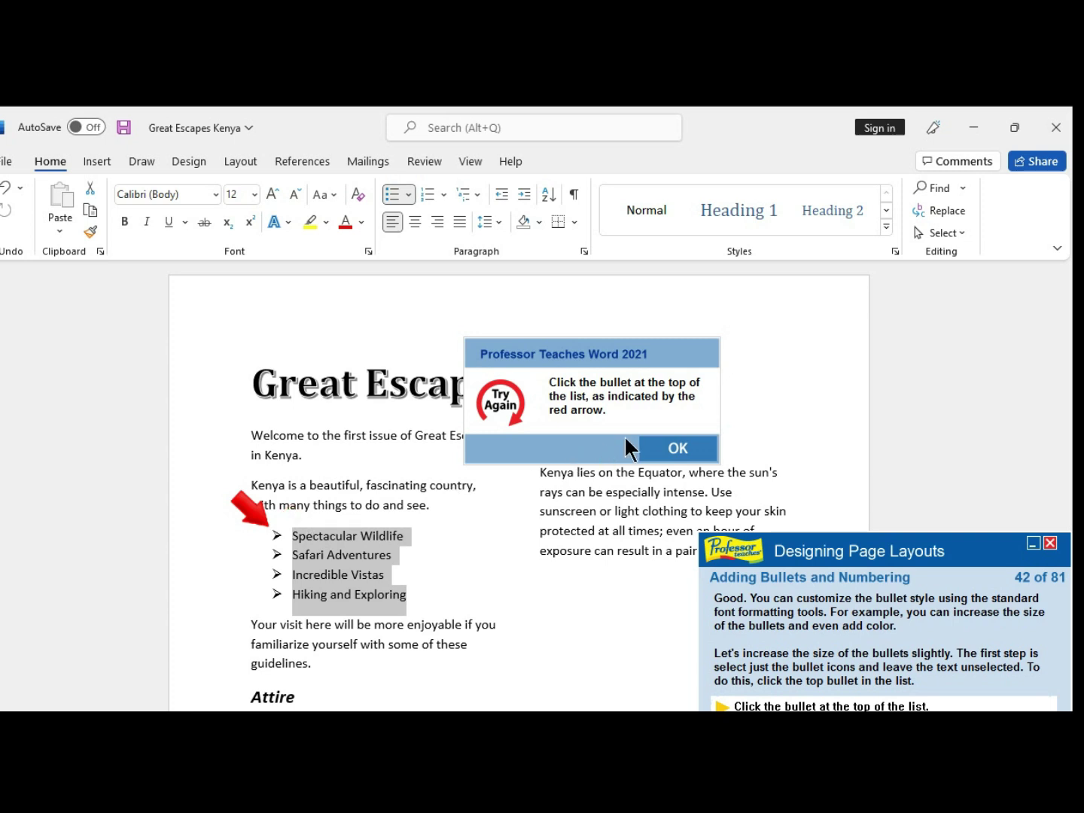
click(668, 443)
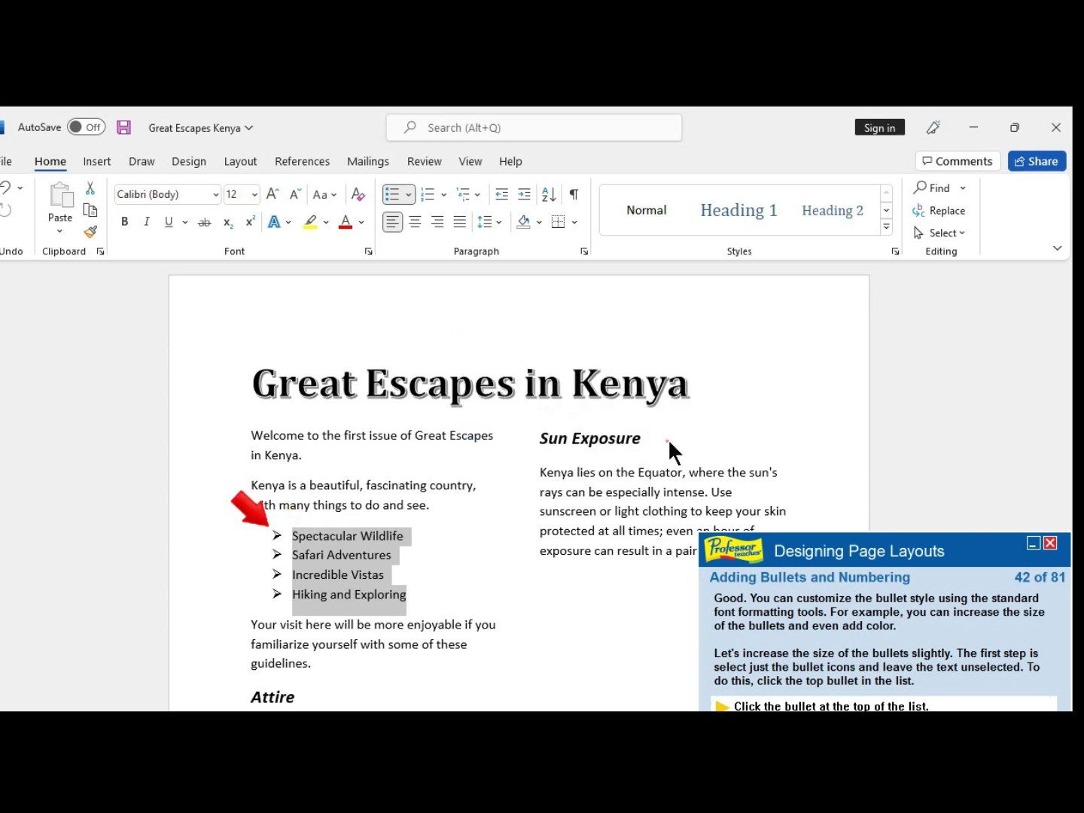
click(276, 535)
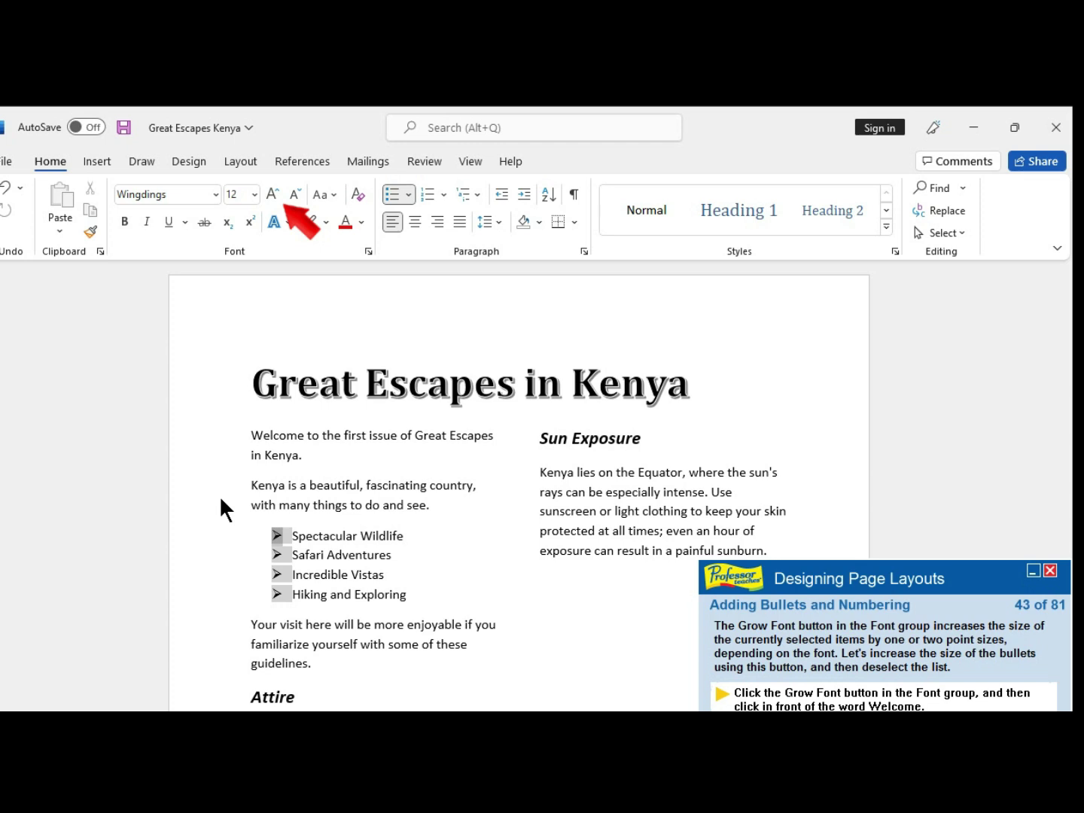
click(271, 193)
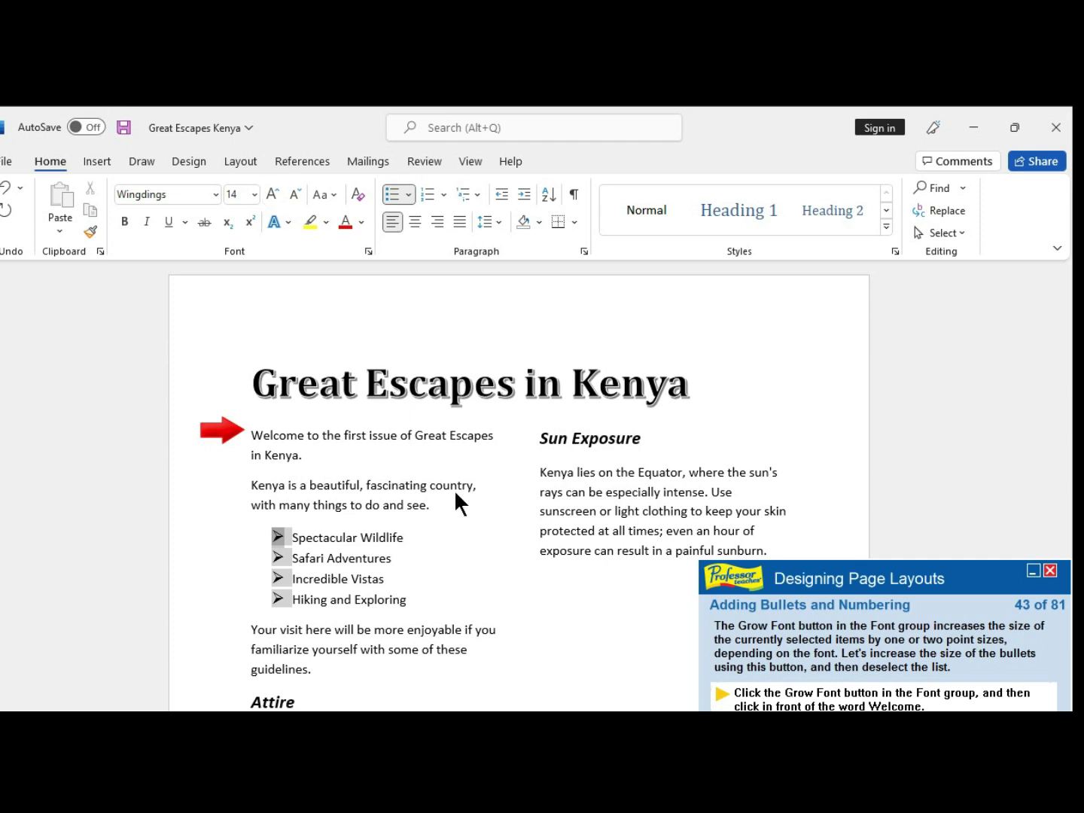
click(252, 435)
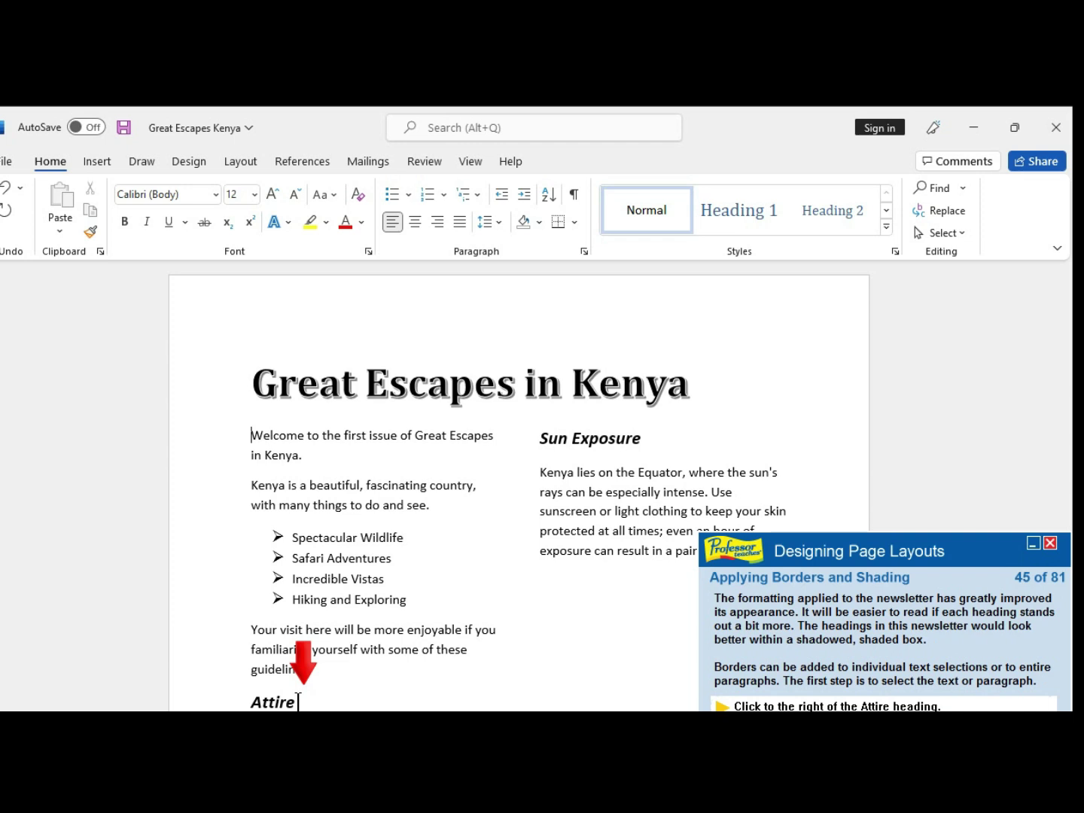
- Choose the Shadow border setting for the Attire heading paragraph in the Borders and Shading settings
click(299, 701)
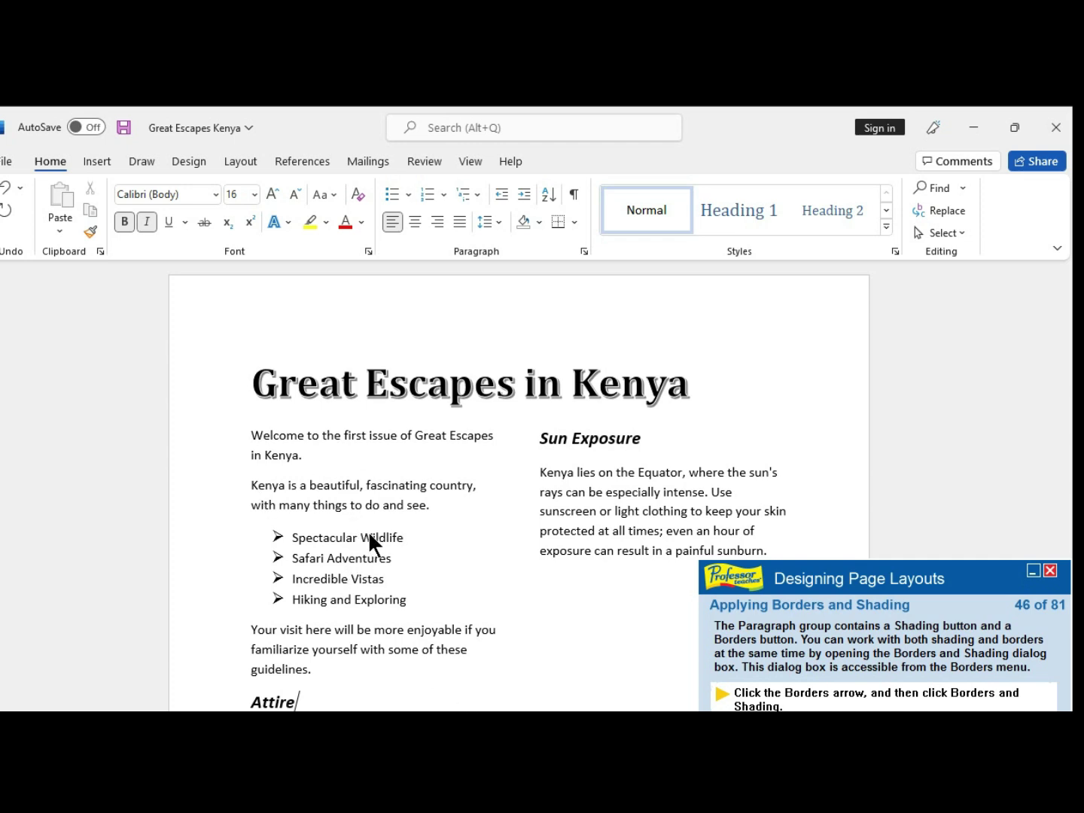
click(576, 222)
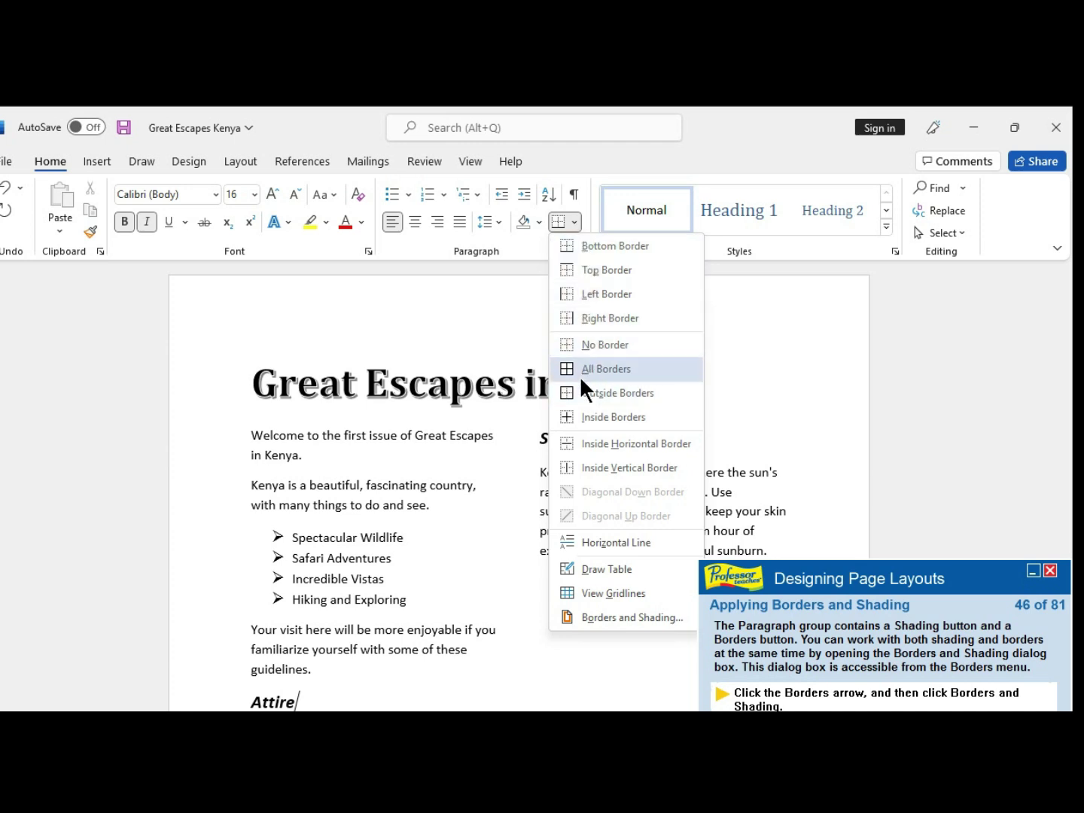
click(633, 618)
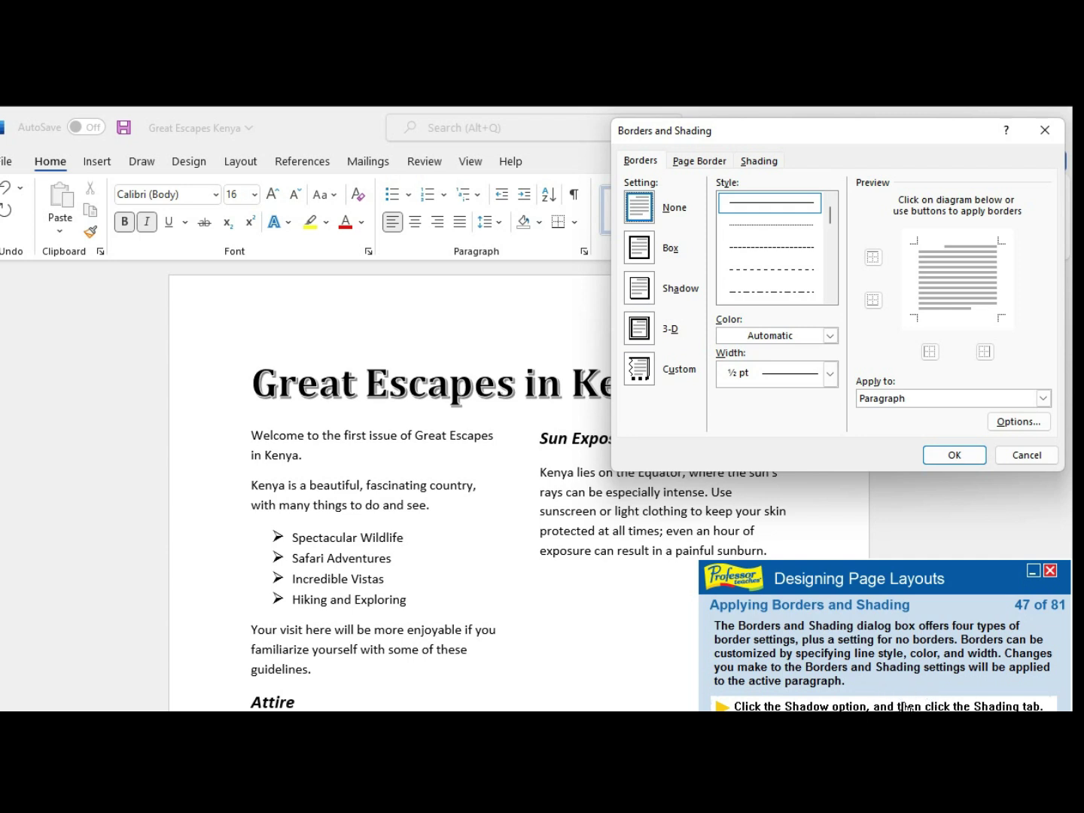
click(645, 288)
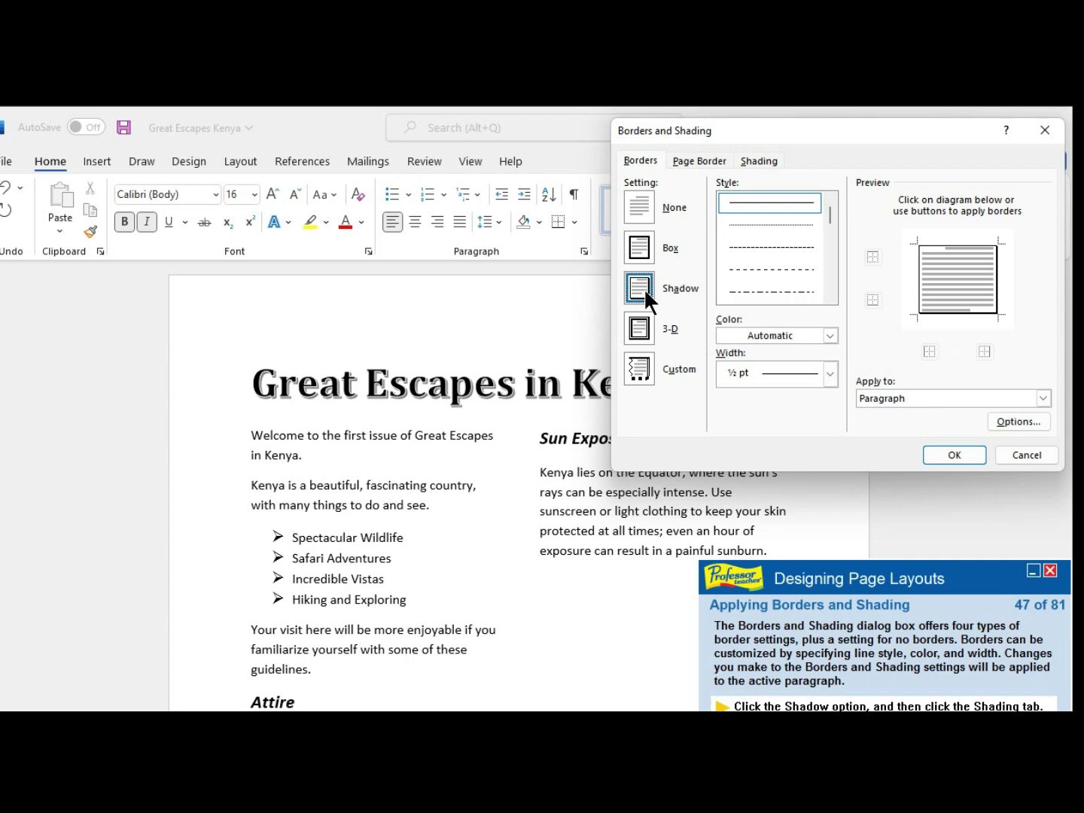
click(920, 284)
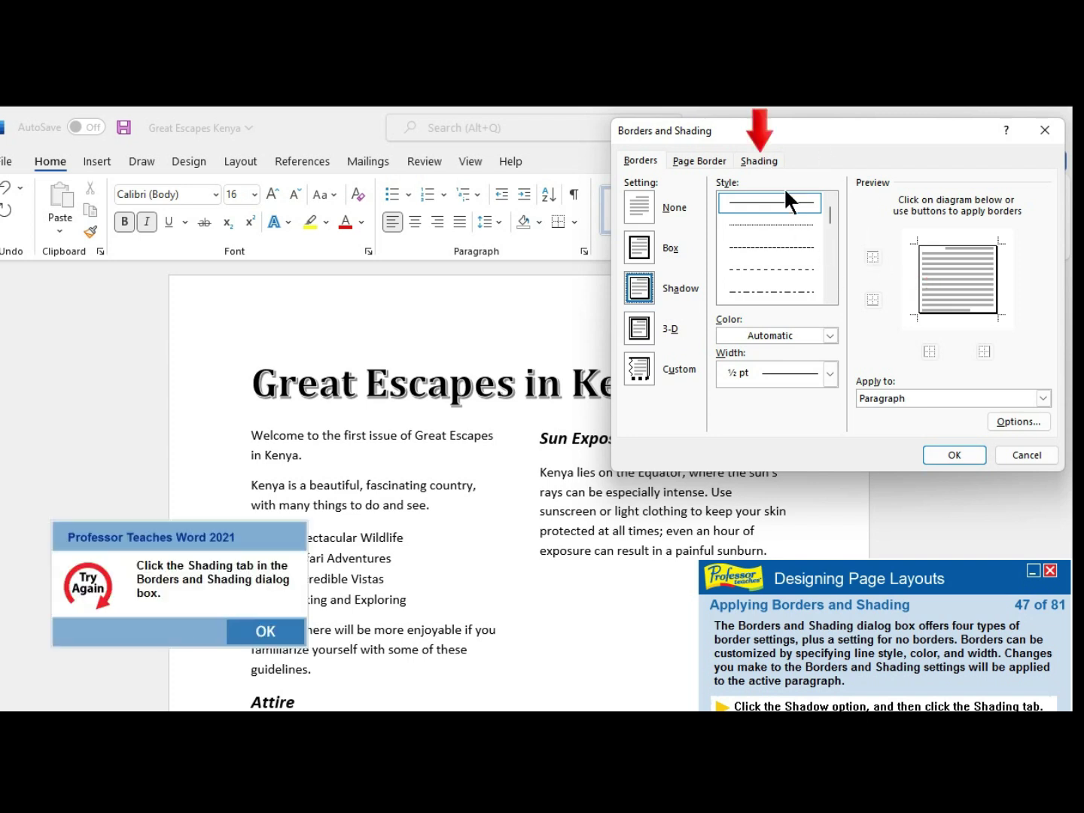
click(292, 637)
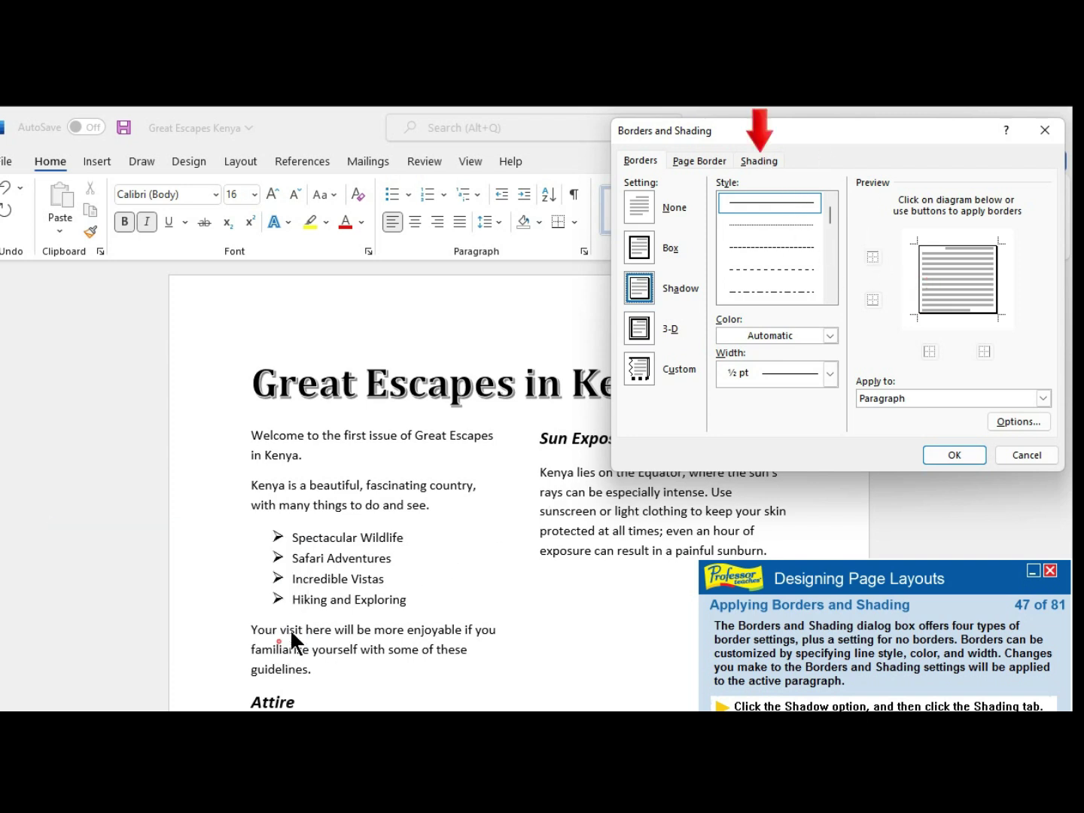
- Add a light tan fill from the theme colors to the Attire heading paragraph and apply the border and shading settings
click(759, 161)
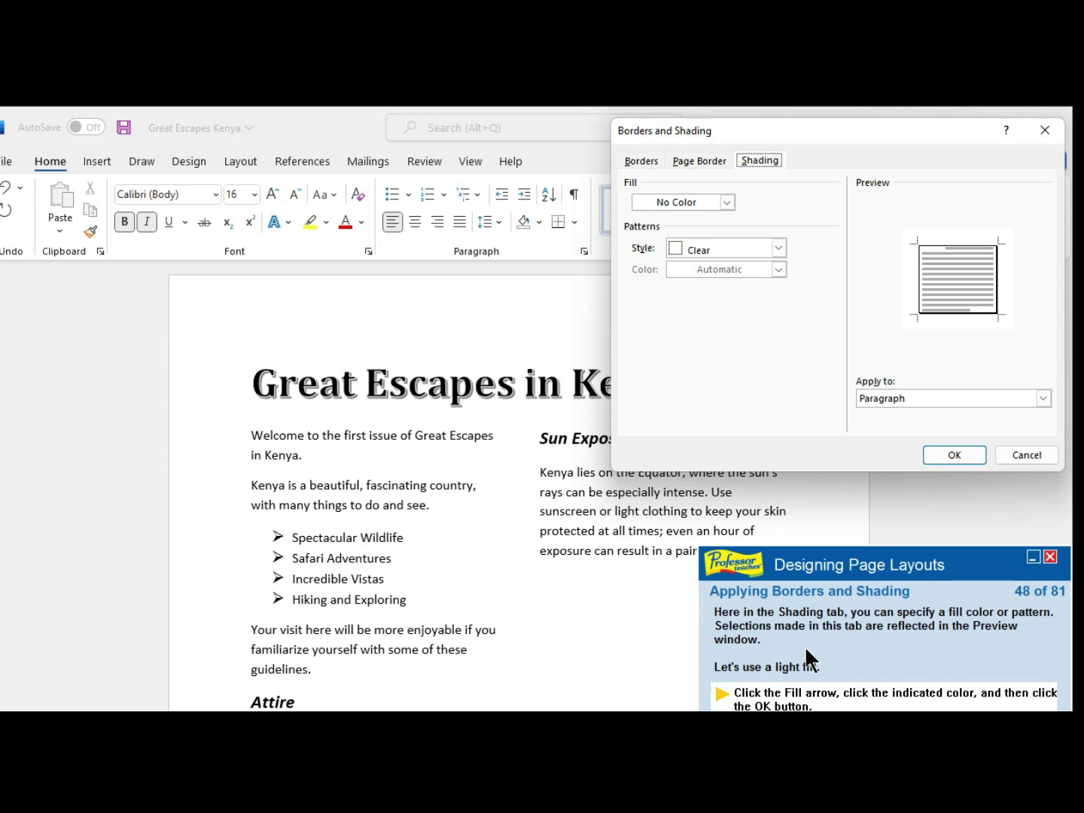
click(726, 203)
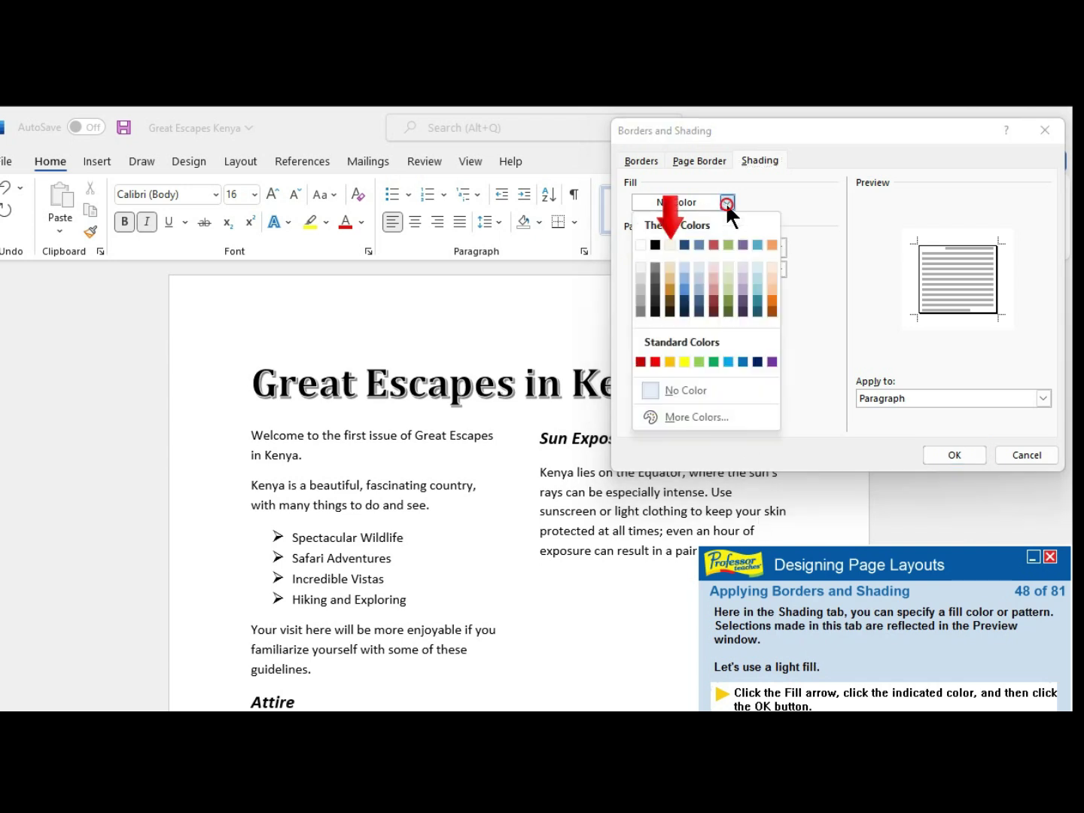
click(669, 254)
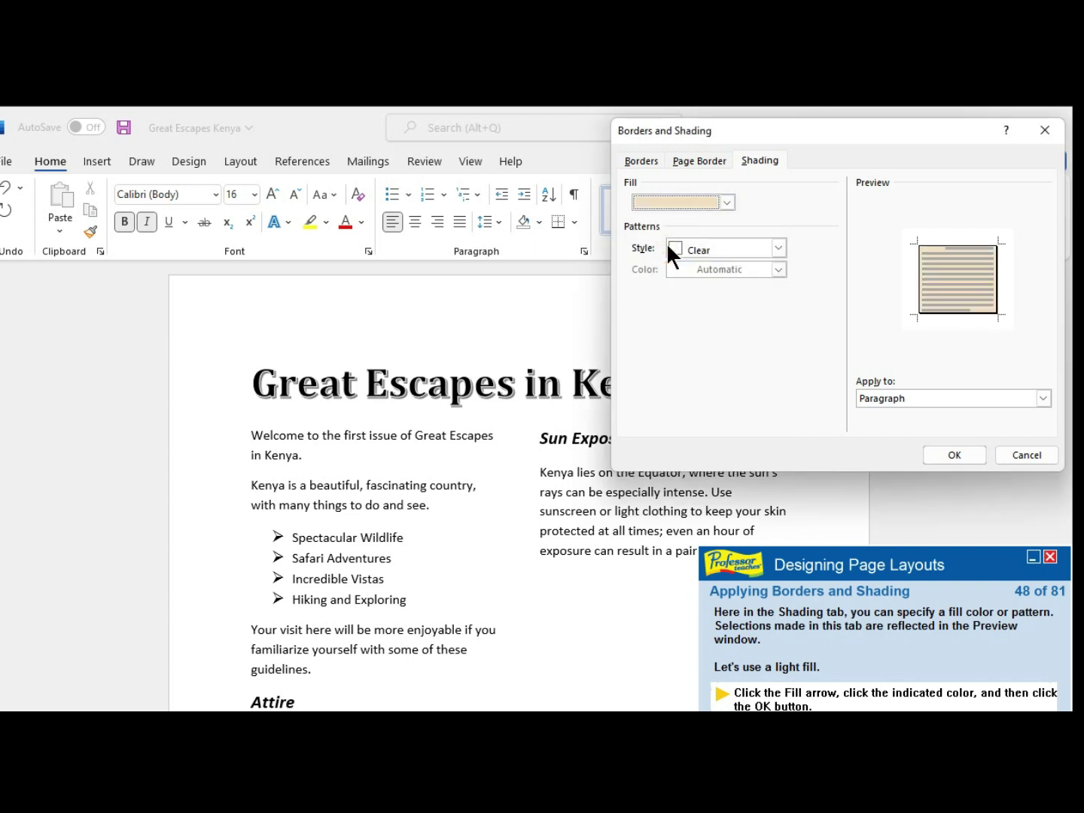
click(935, 456)
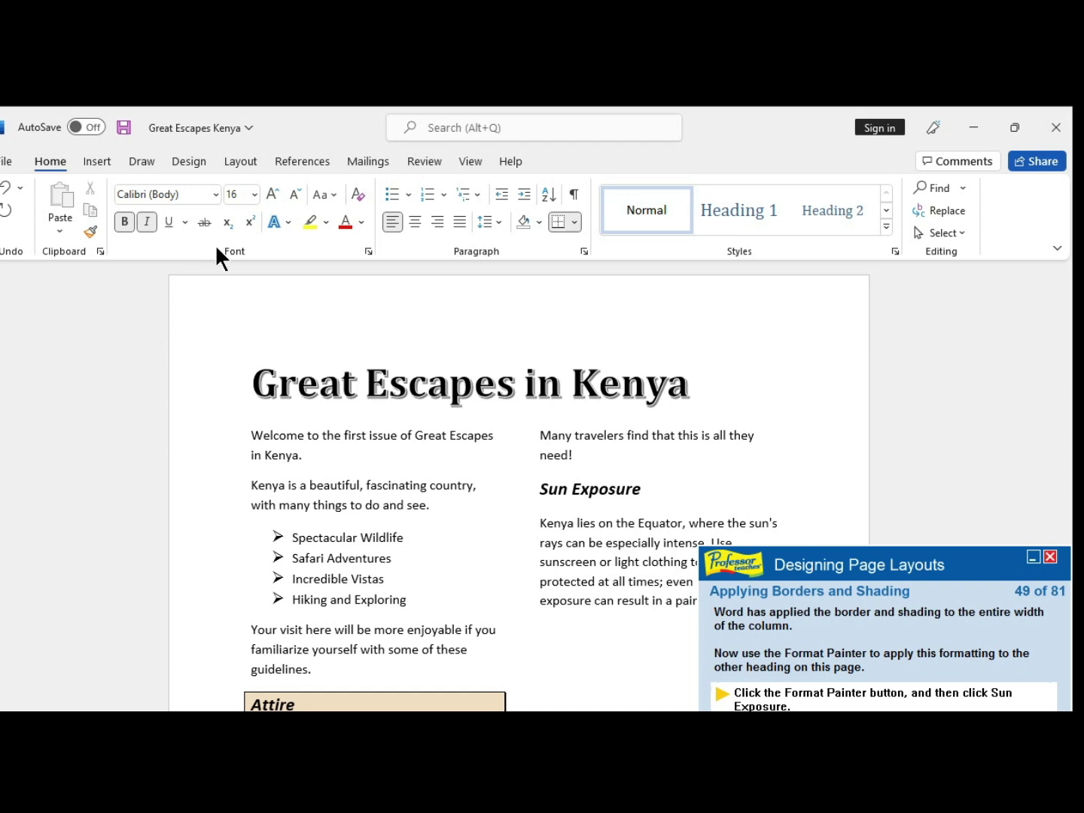
- Copy the Attire heading's border and shading to the Sun Exposure heading with Format Painter
click(101, 253)
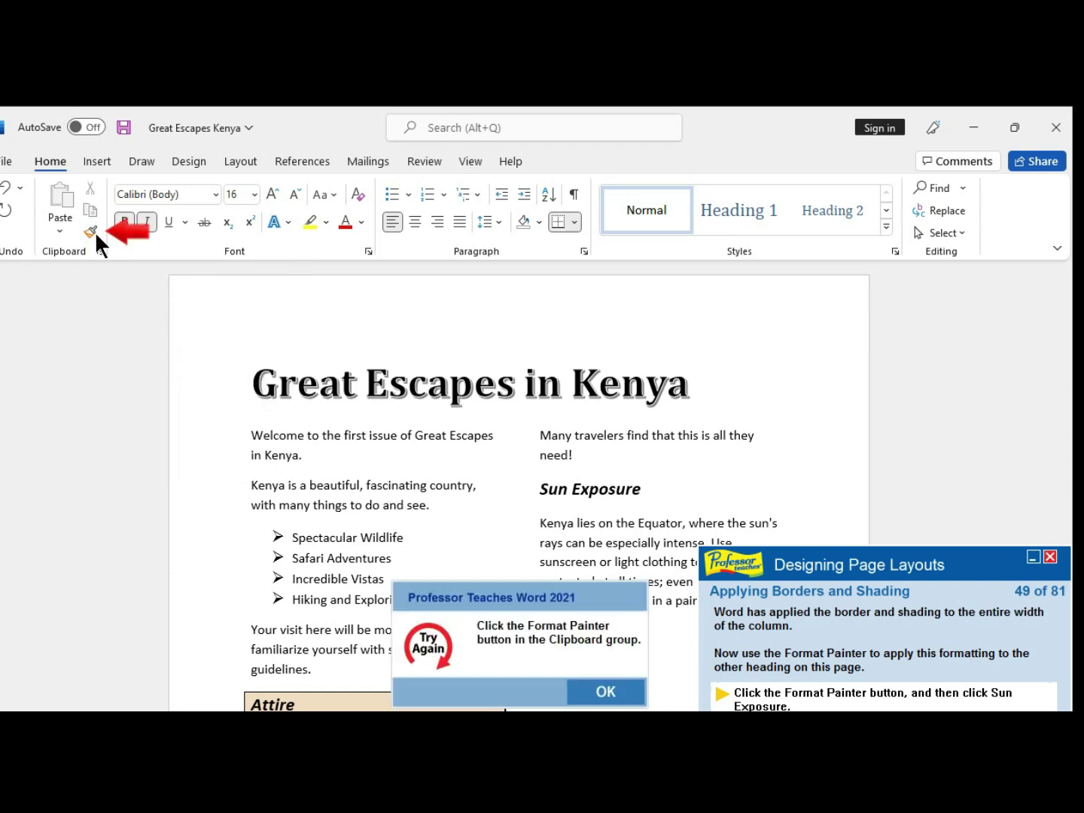
click(609, 689)
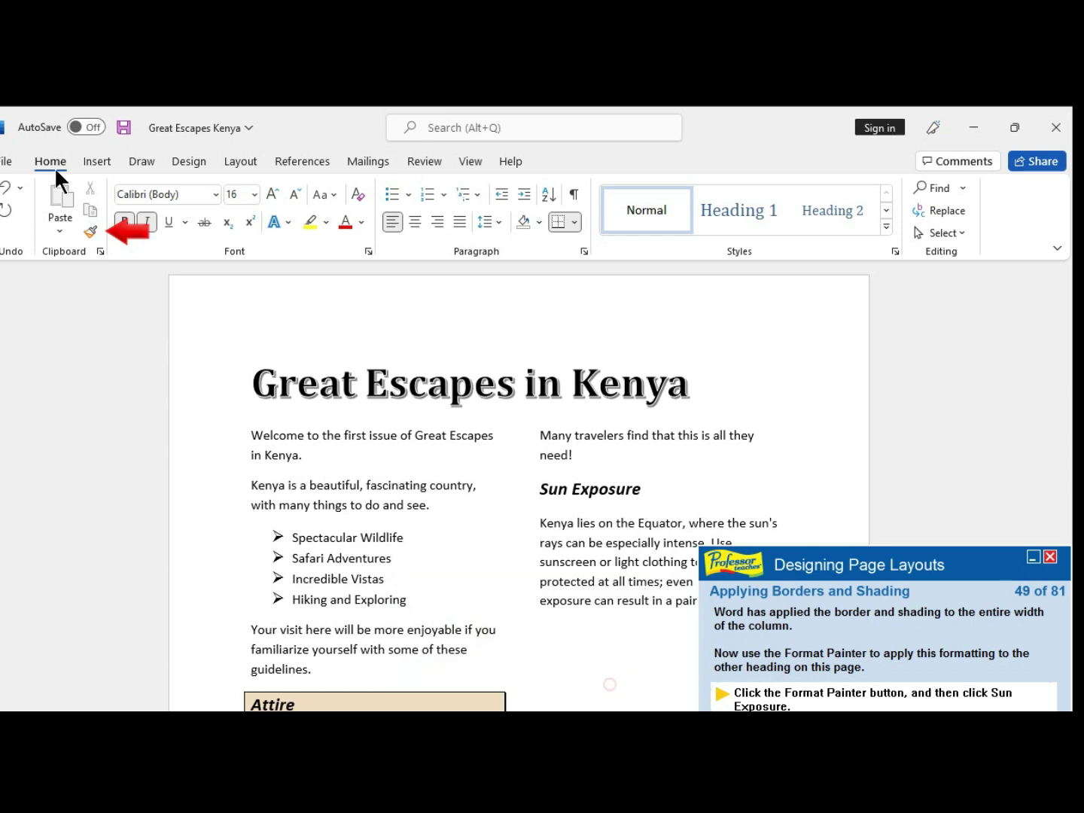
click(86, 231)
click(86, 231)
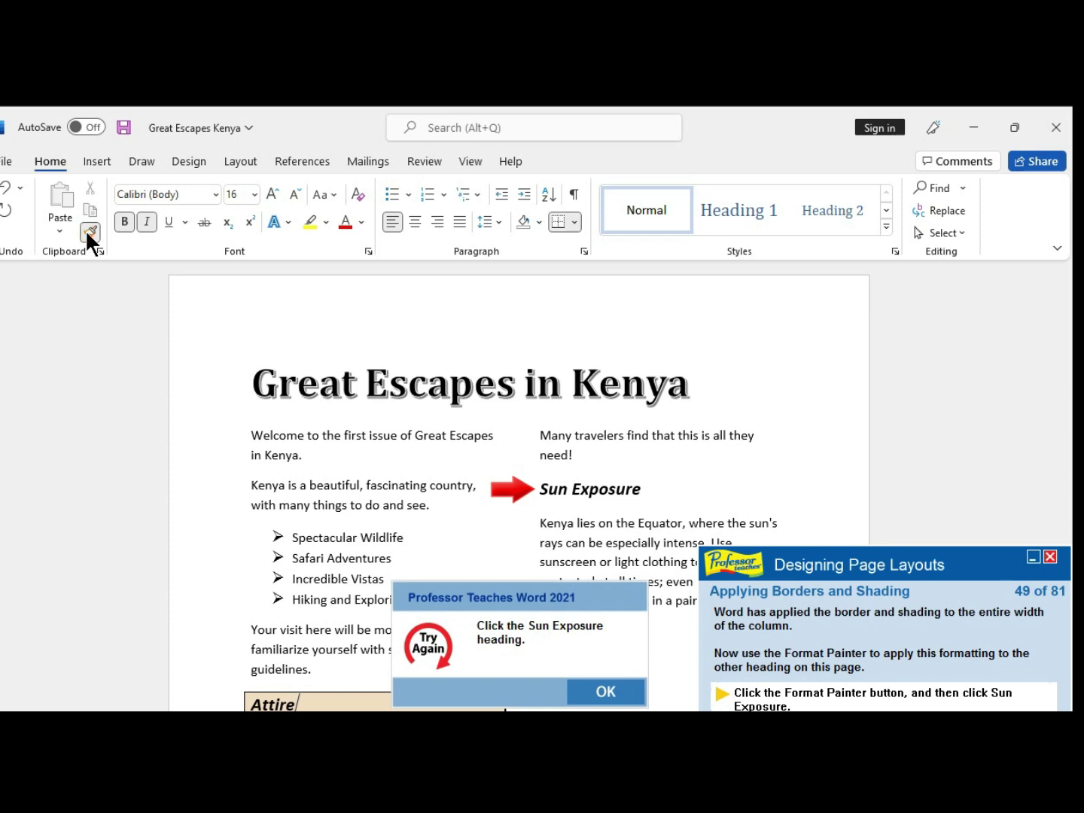
click(607, 694)
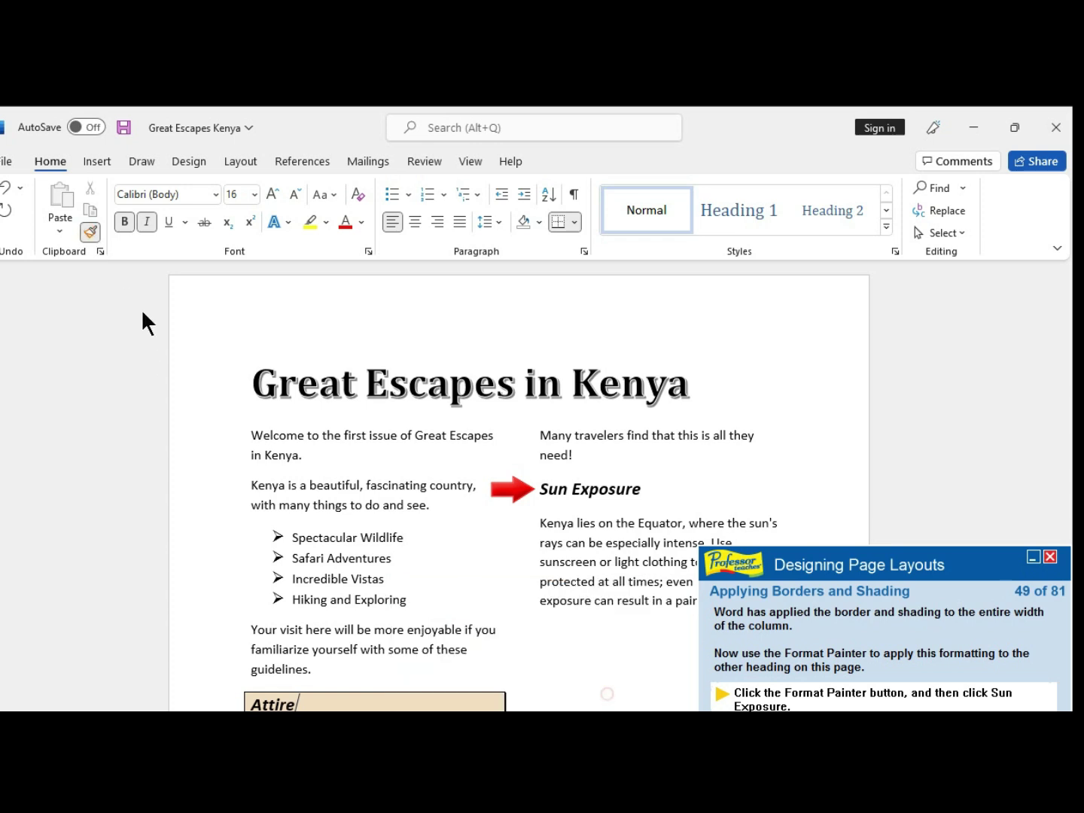
click(88, 230)
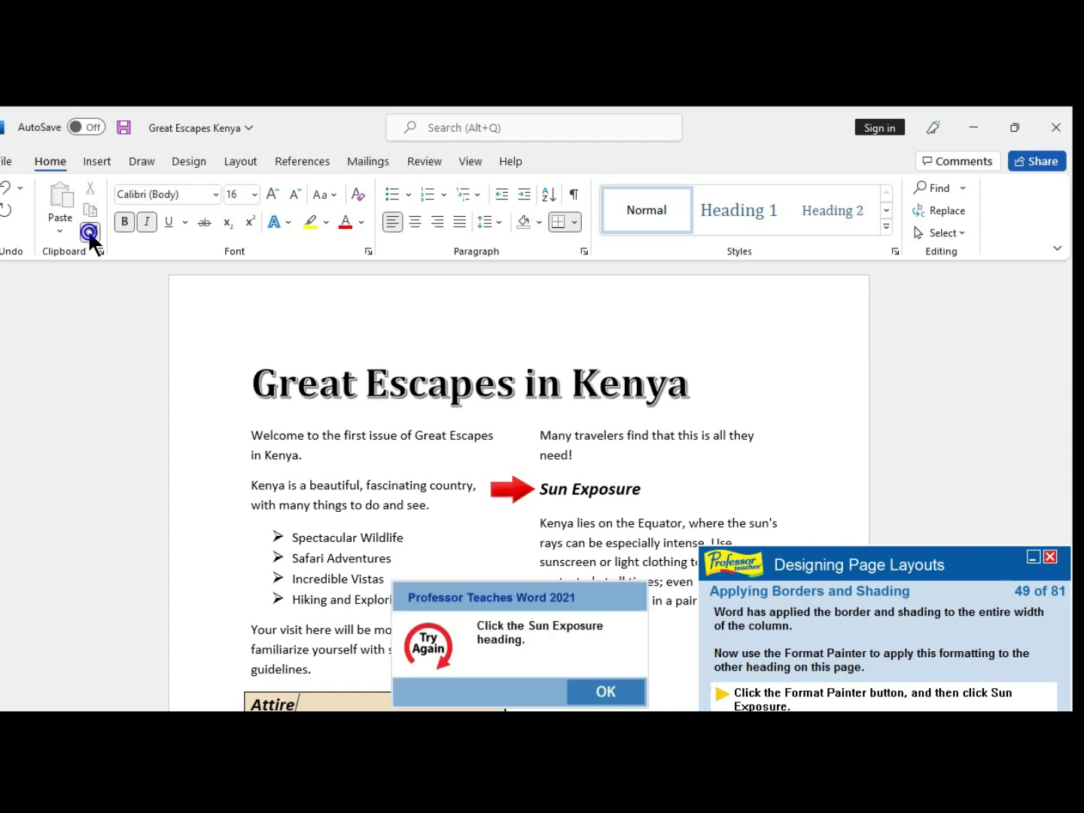
click(593, 689)
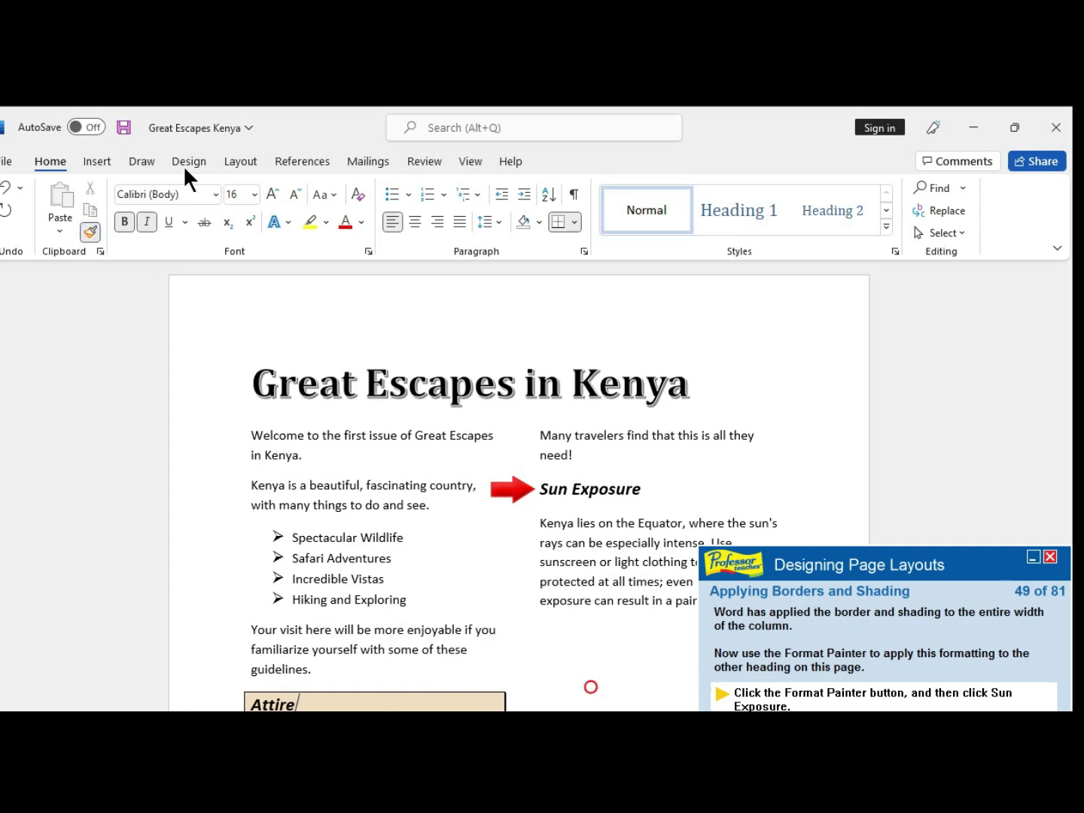
click(89, 231)
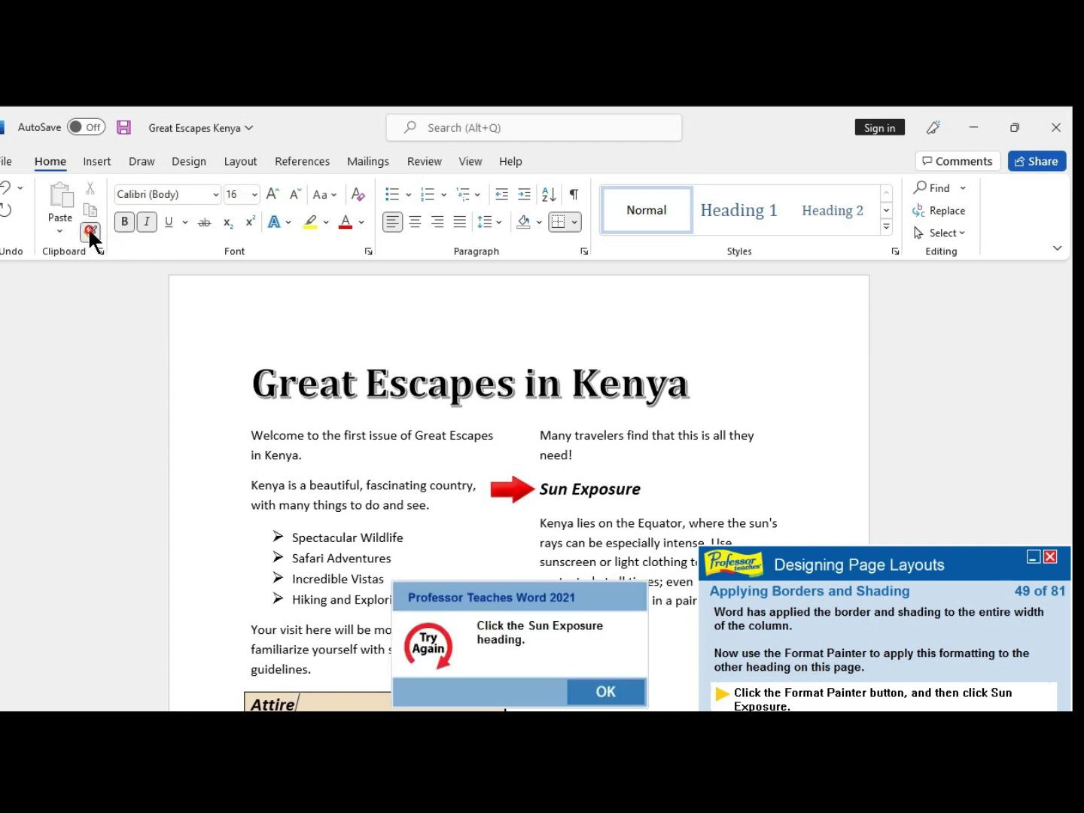
click(597, 691)
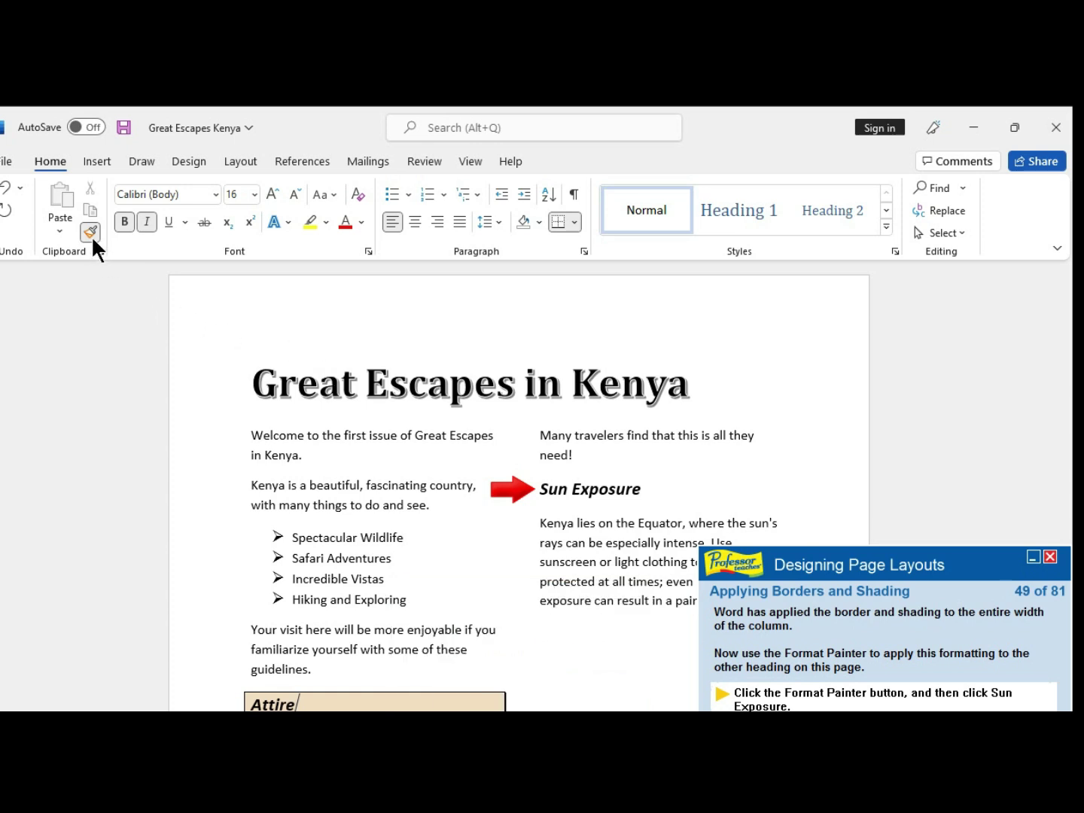
click(542, 491)
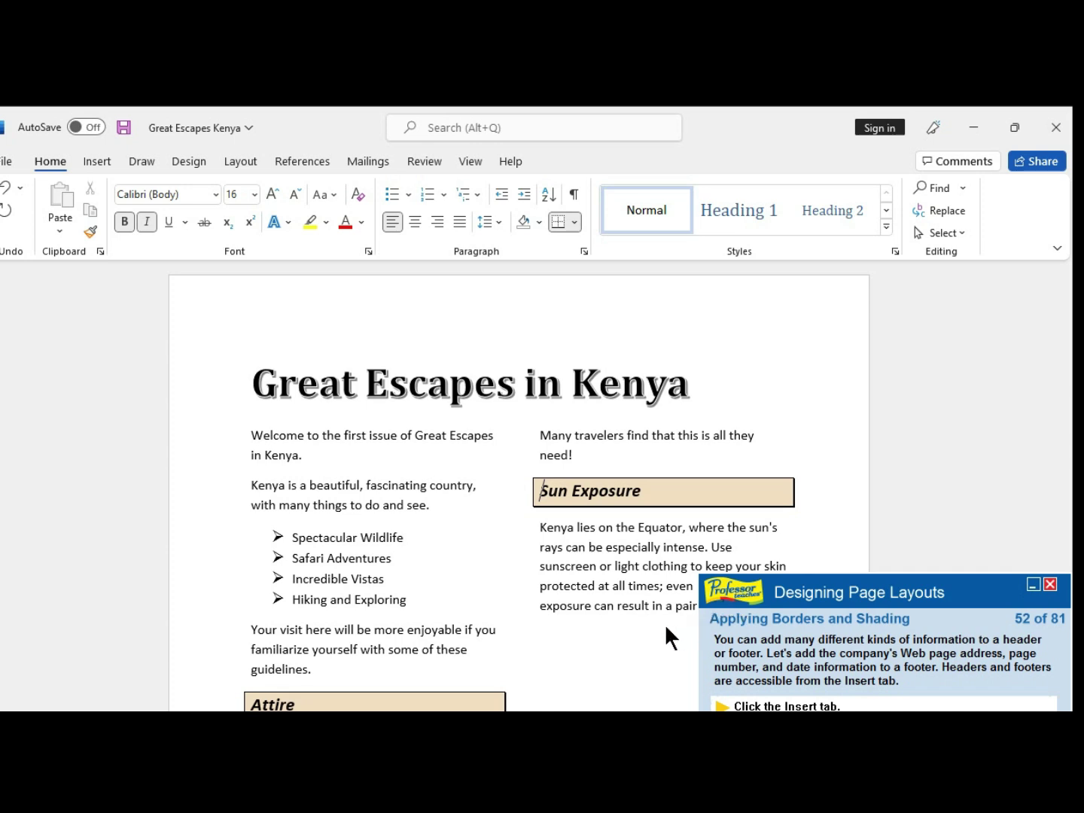
- Insert a footer using the built-in Blank template
click(92, 163)
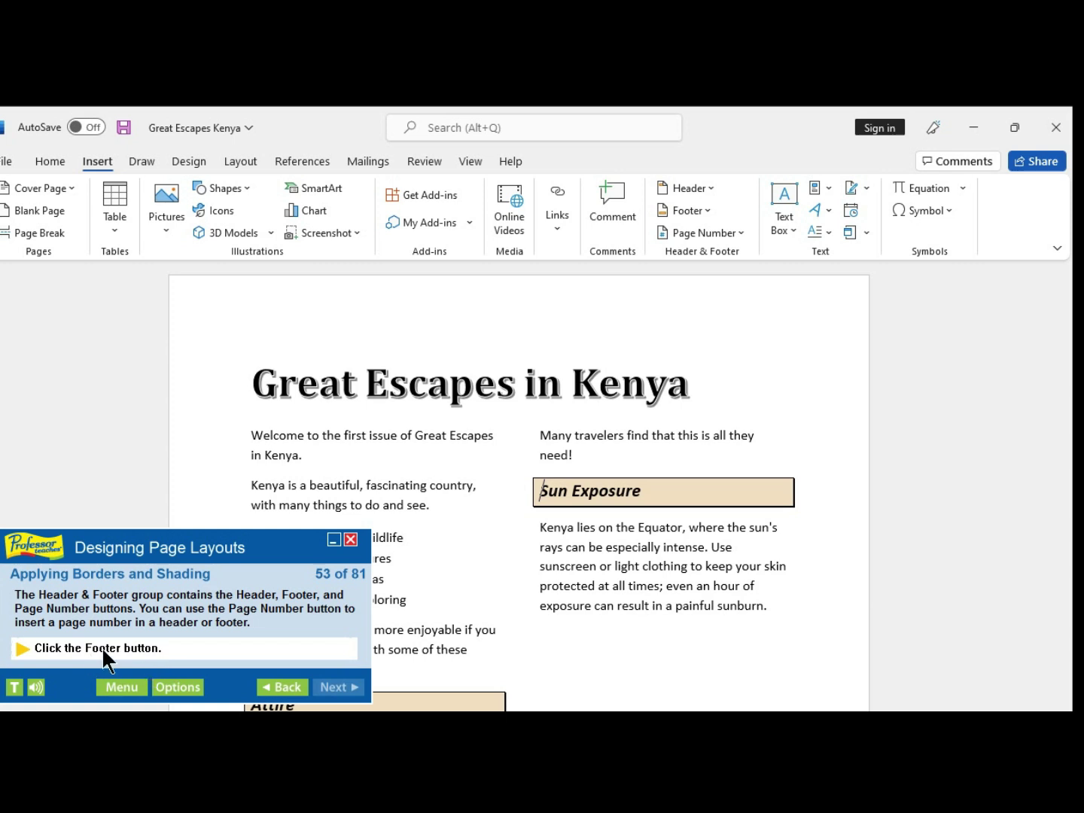
click(707, 213)
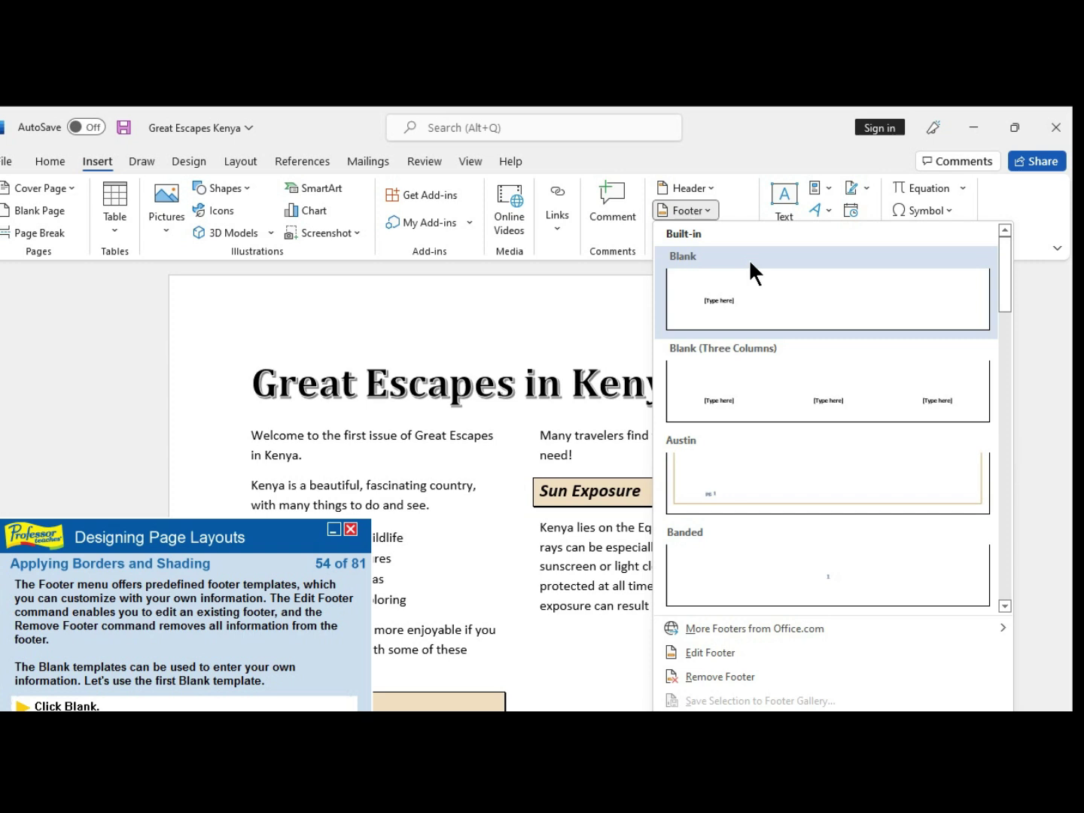
click(778, 305)
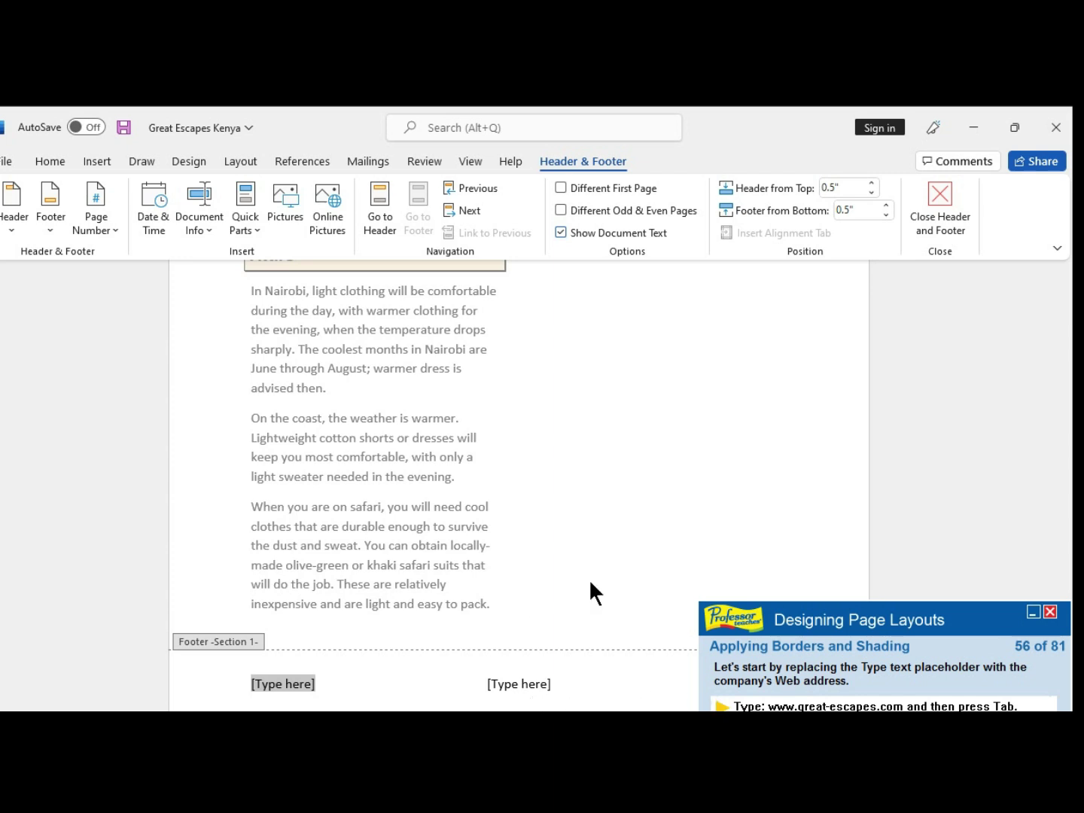
click(299, 683)
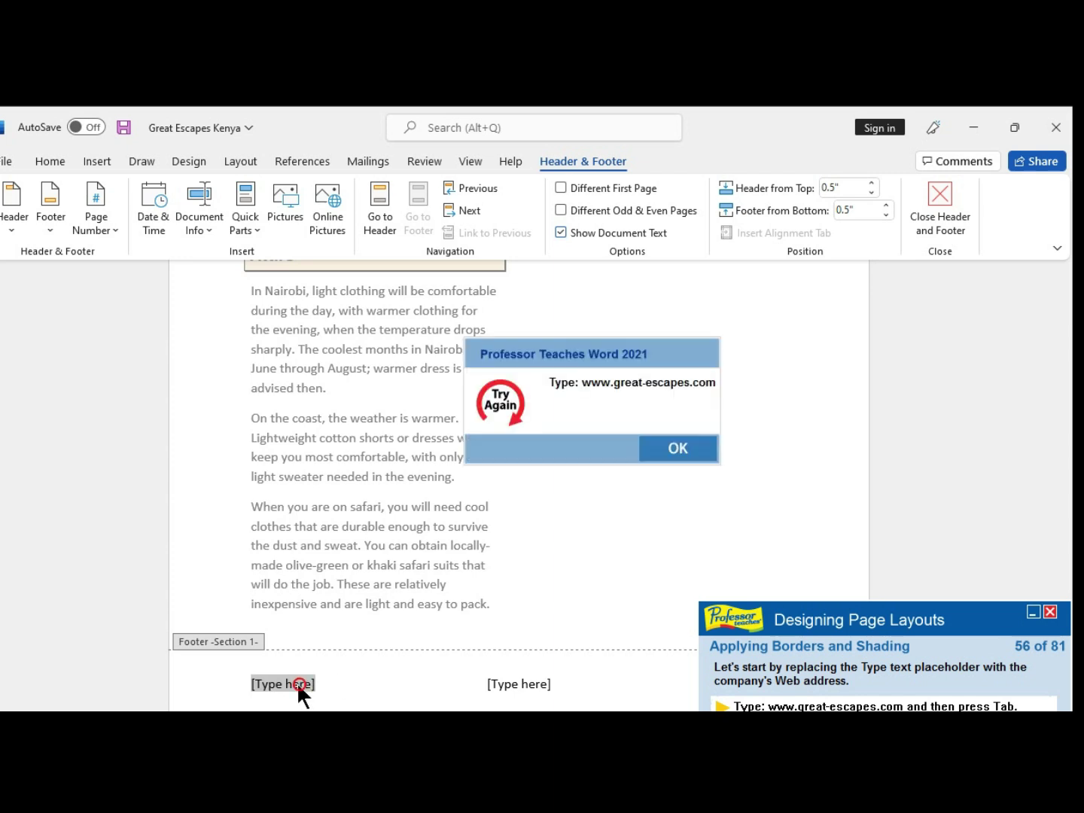
click(661, 450)
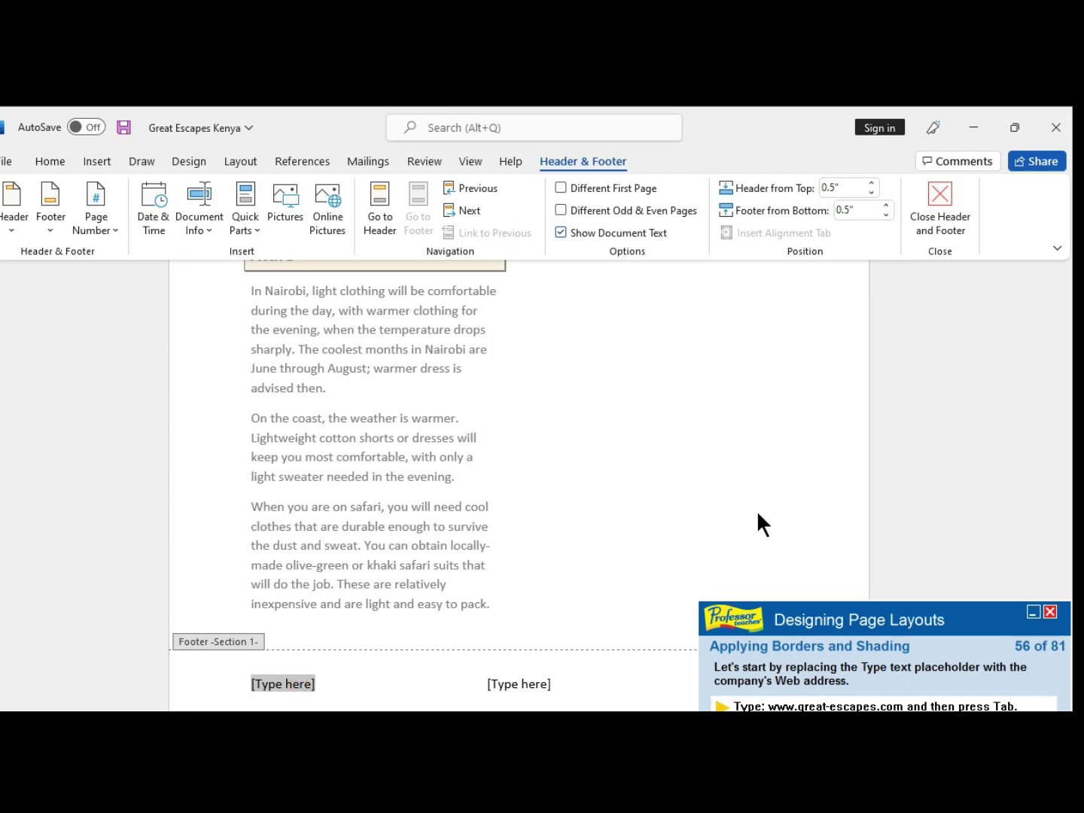
text(w)
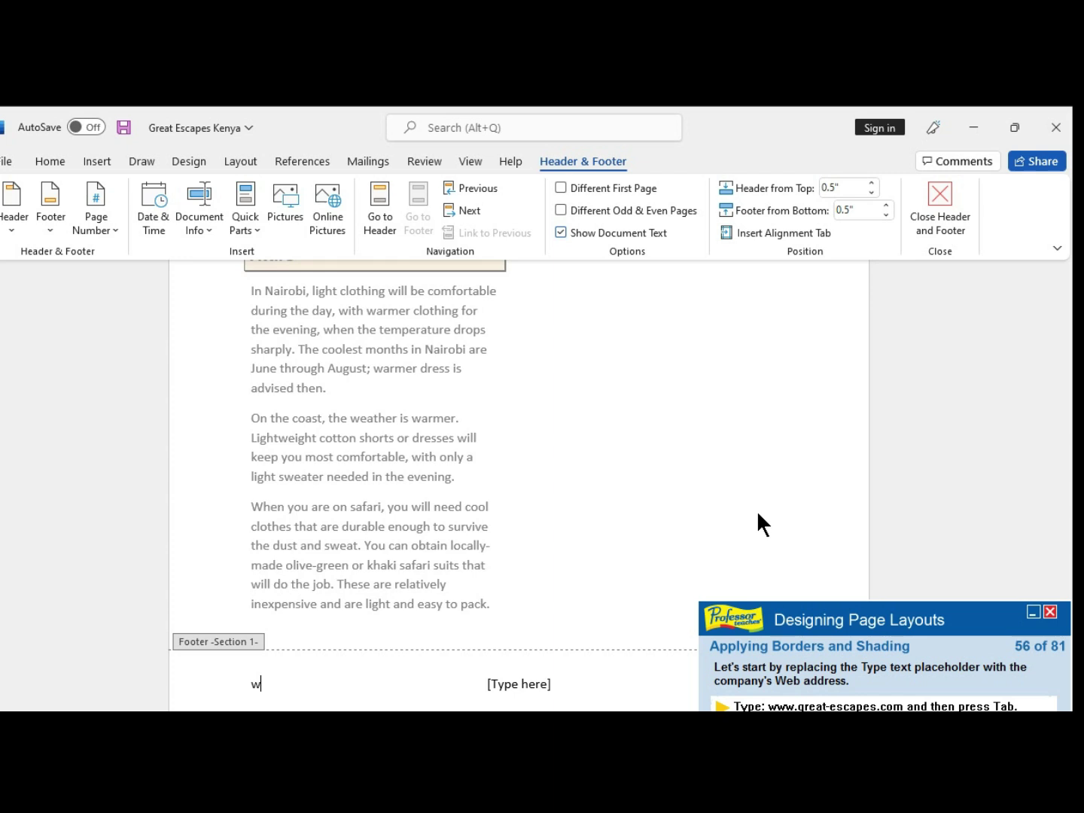
text(ww)
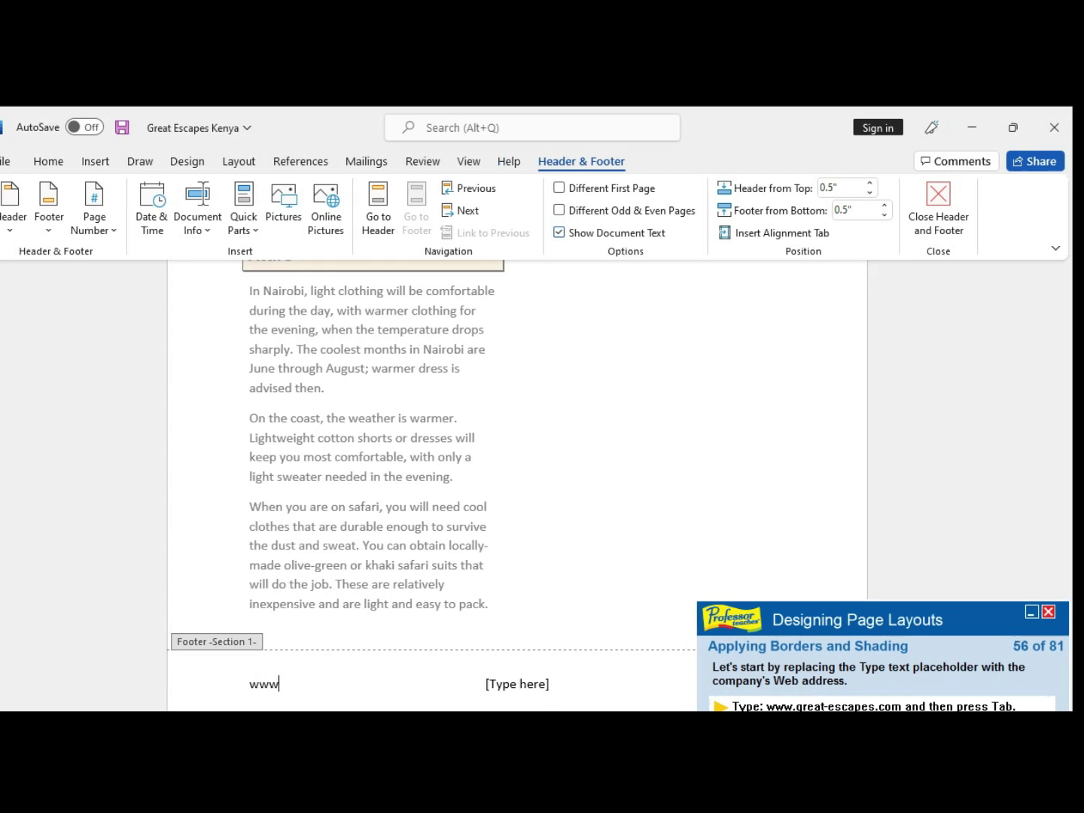
text(.great-escape)
text(s.com)
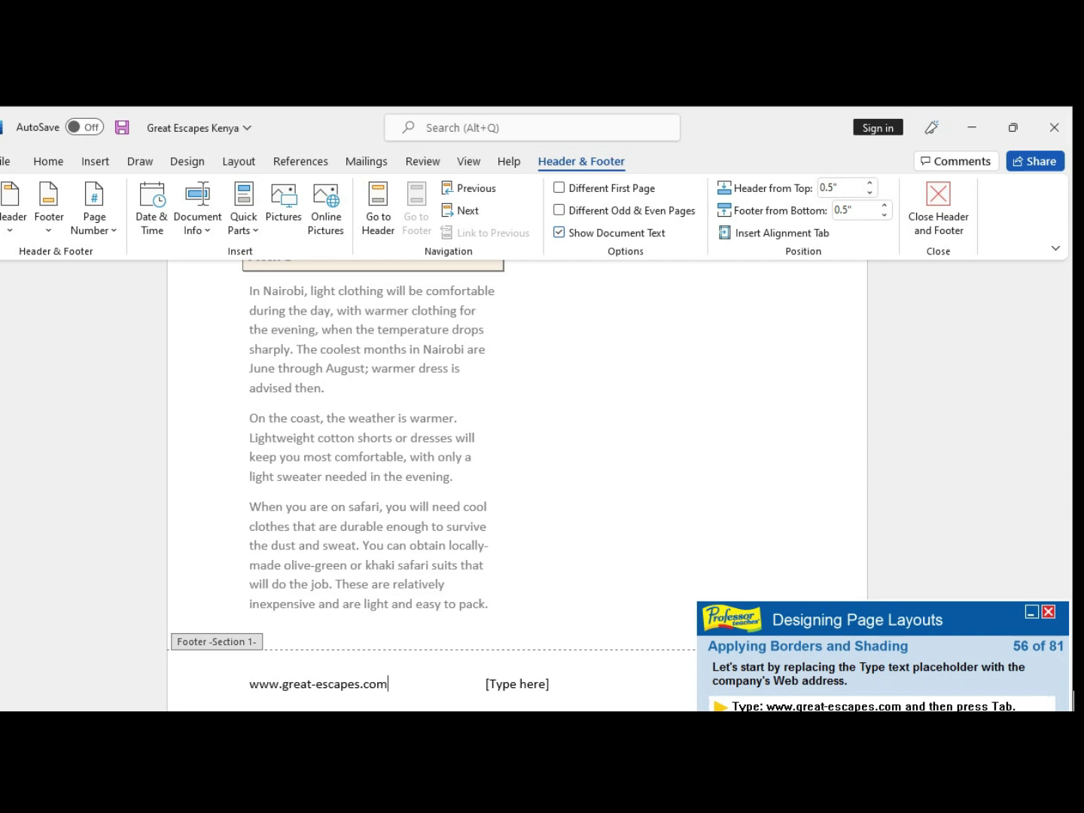
right_click(901, 643)
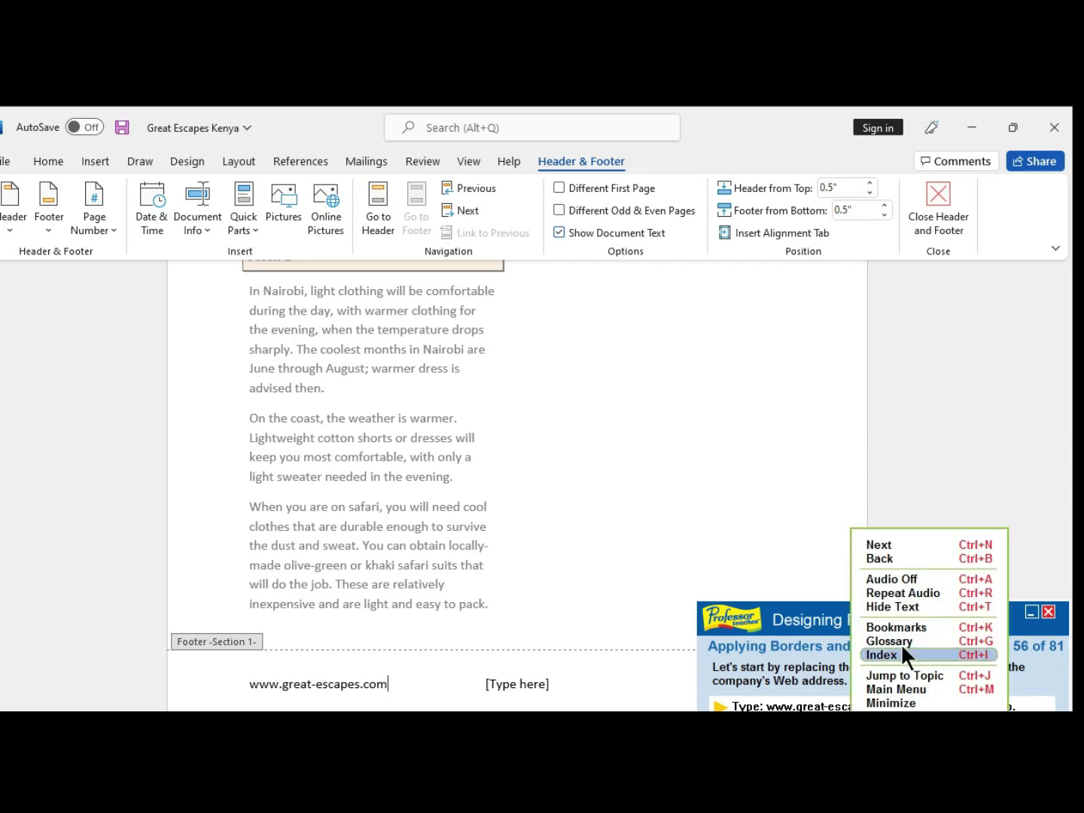
click(898, 542)
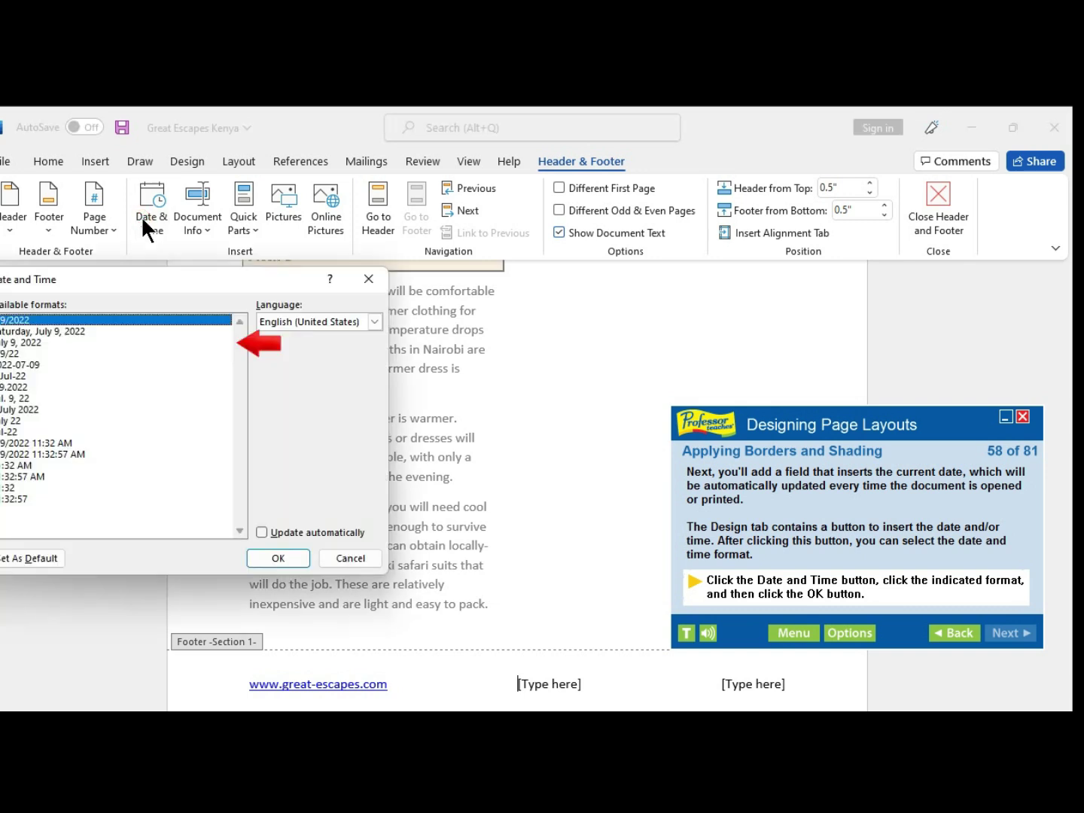
- Insert the date in the "July 9, 2022" format at the footer's middle placeholder
click(12, 342)
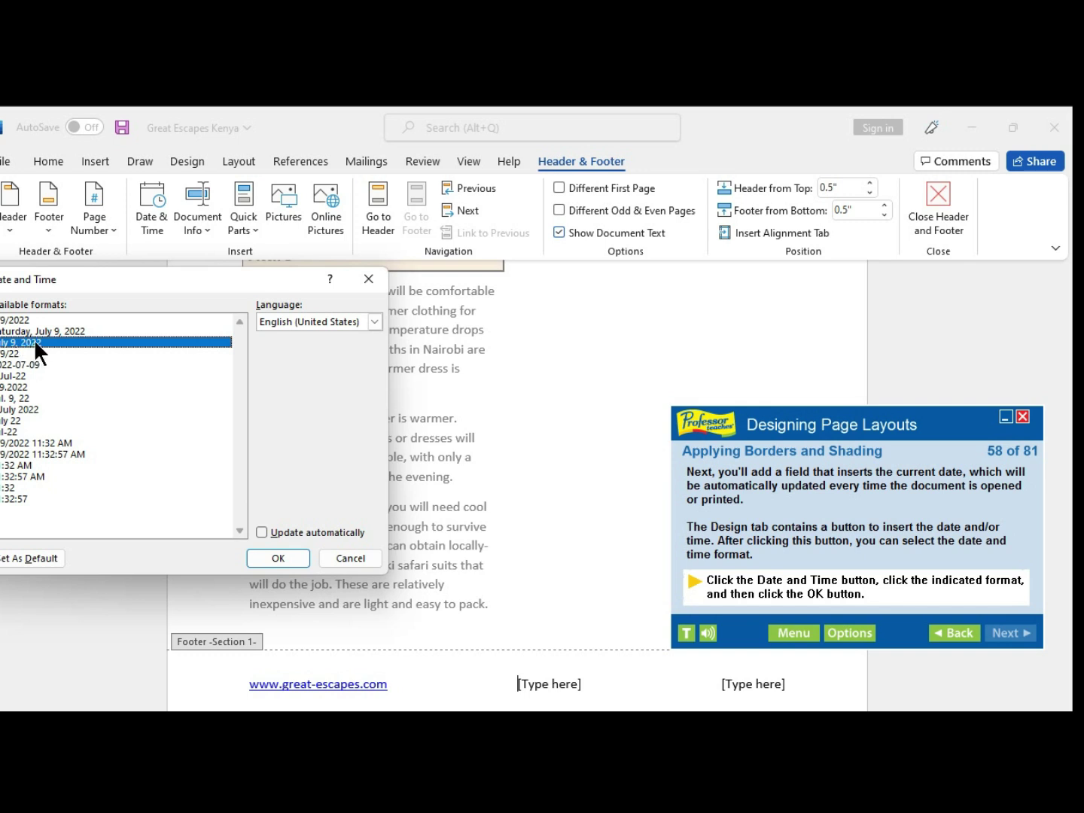
click(292, 558)
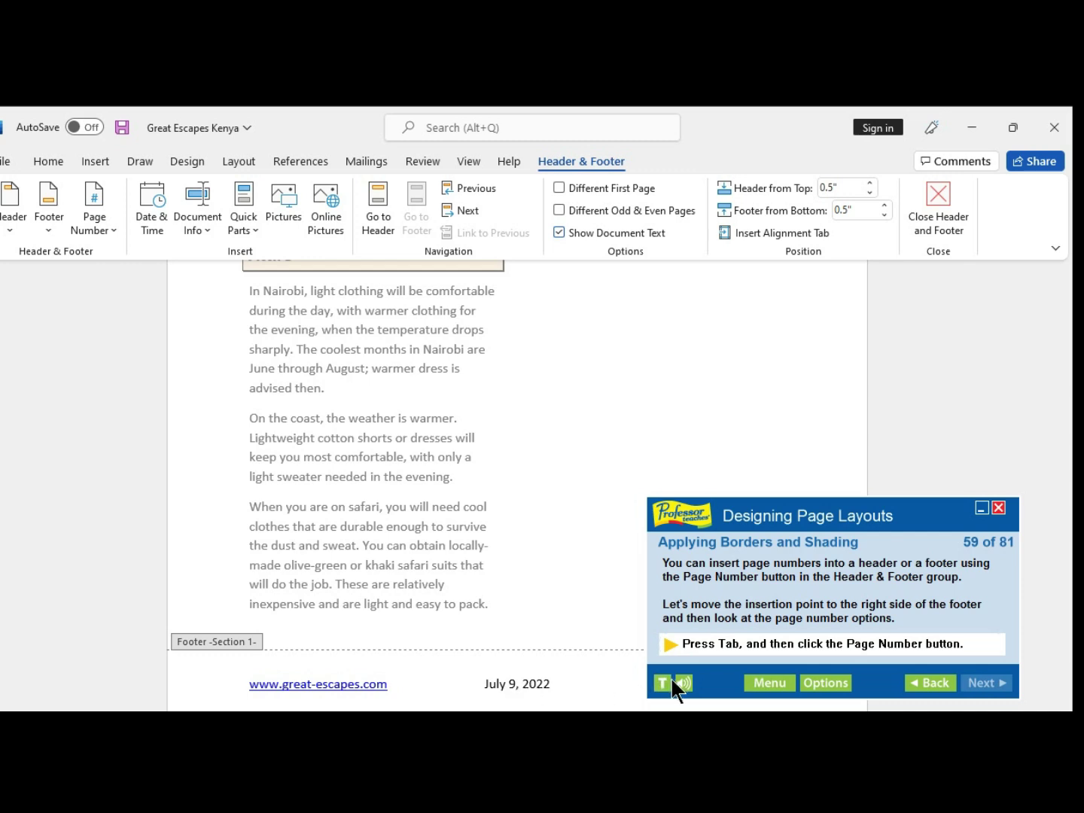
- Insert an Accent Bar 2 page number at the current position in the footer's last placeholder, and close the footer
click(831, 686)
click(867, 486)
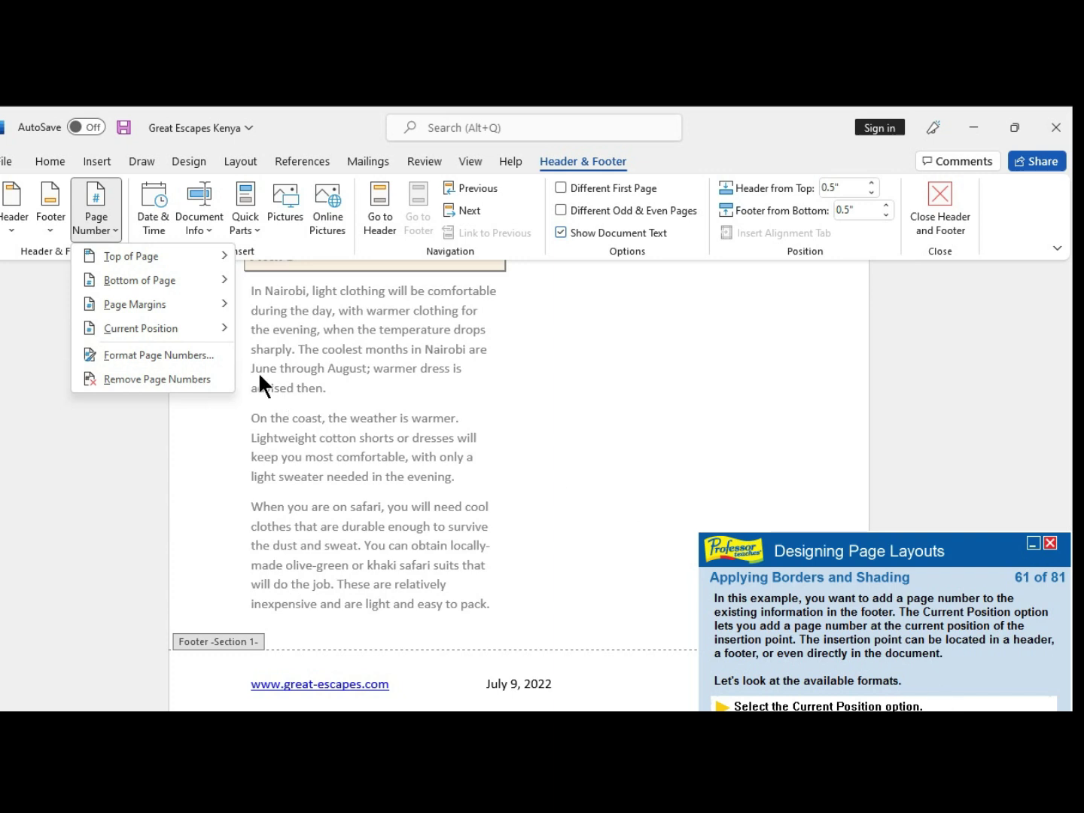
click(169, 332)
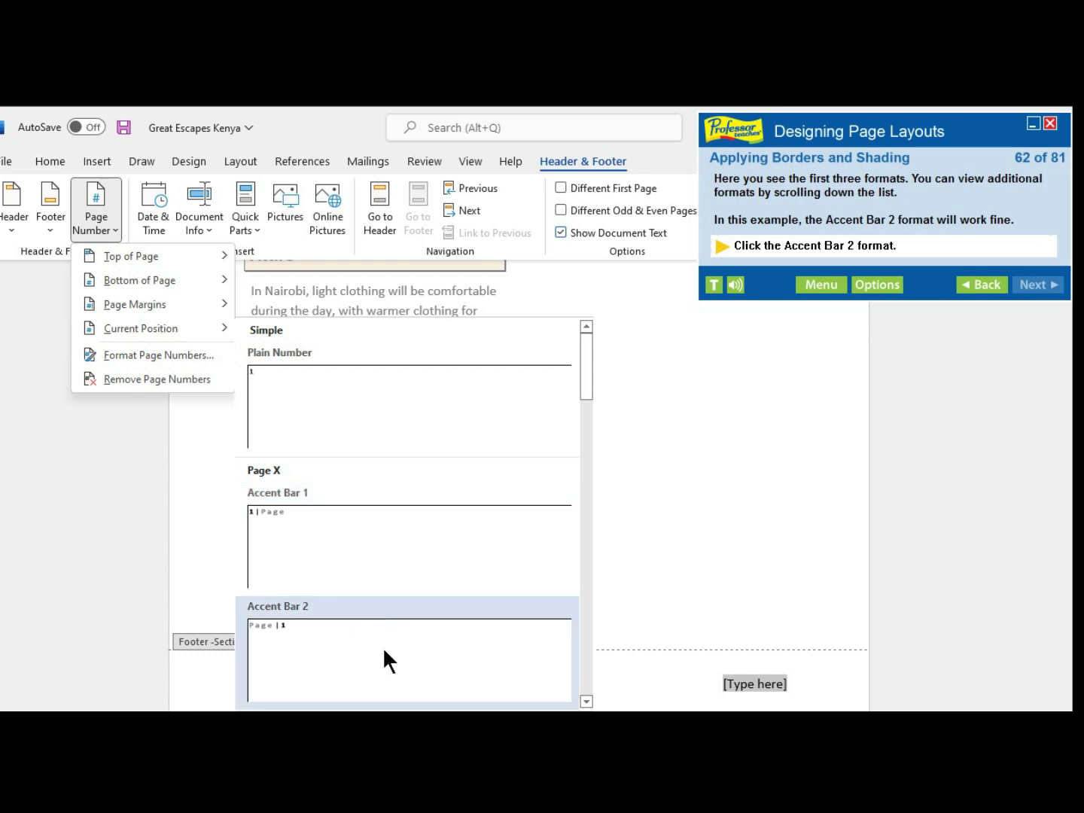
click(405, 660)
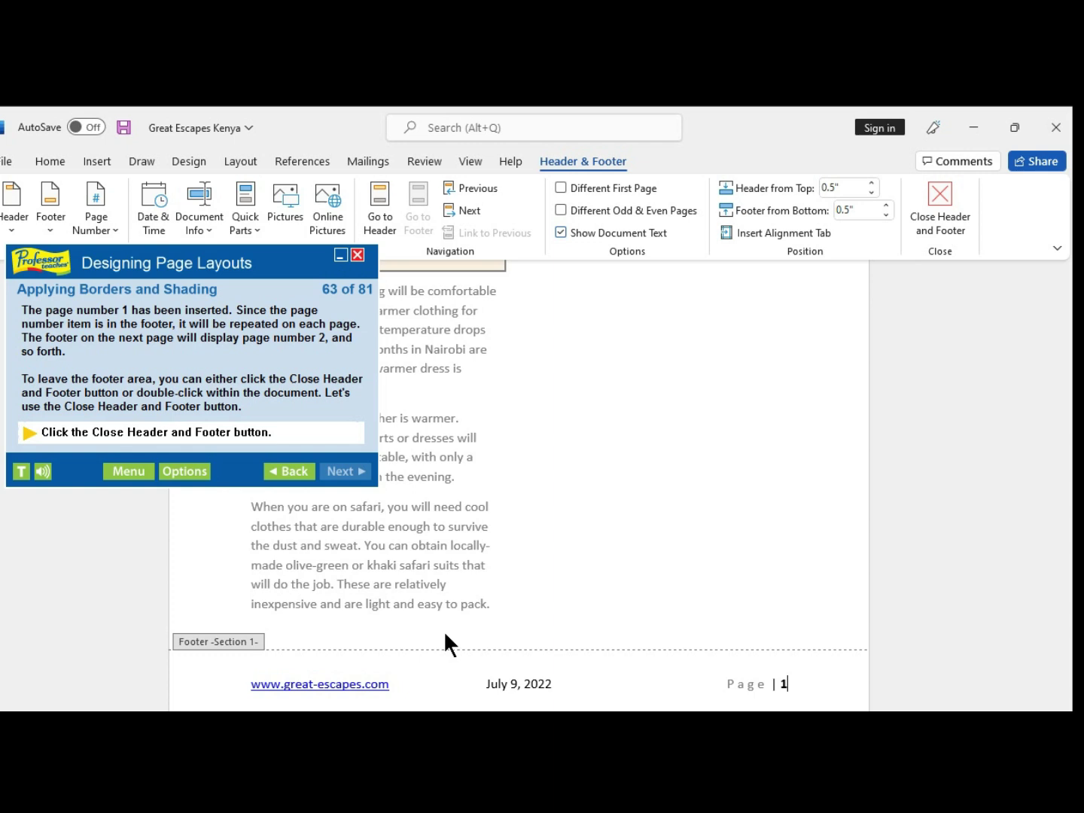
click(935, 208)
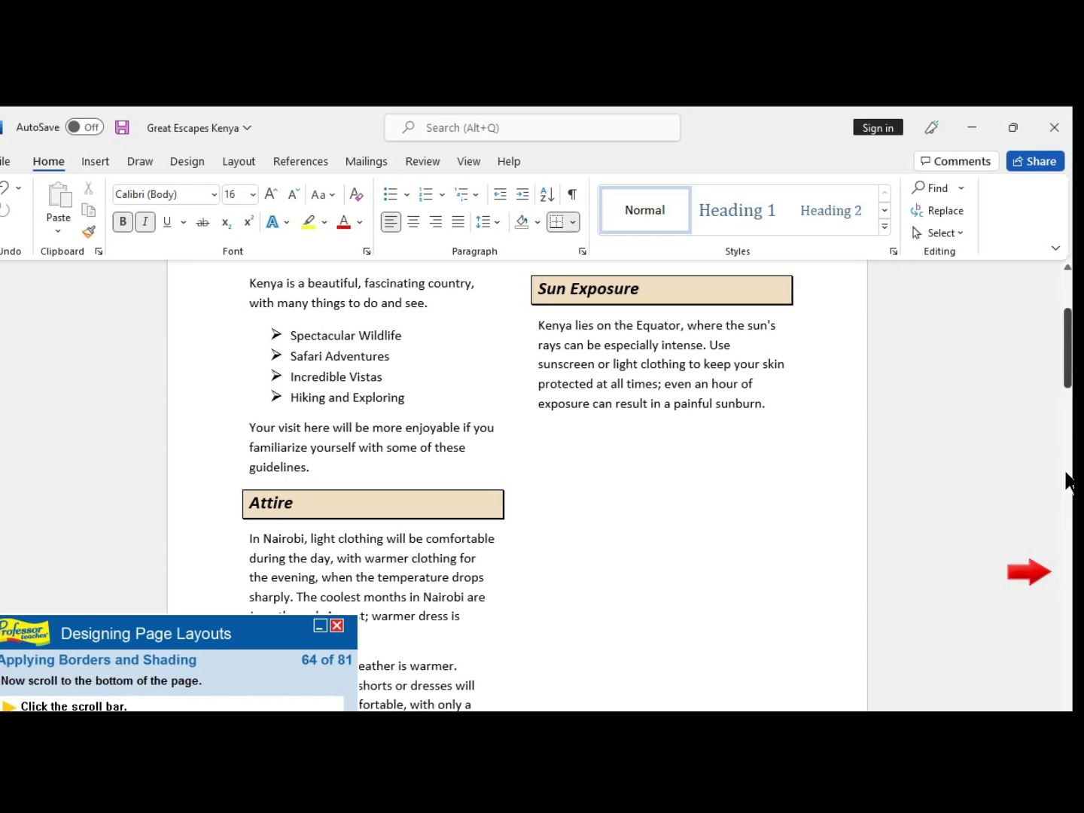
- Go to the end of page 1 and reopen its footer for editing
click(1069, 576)
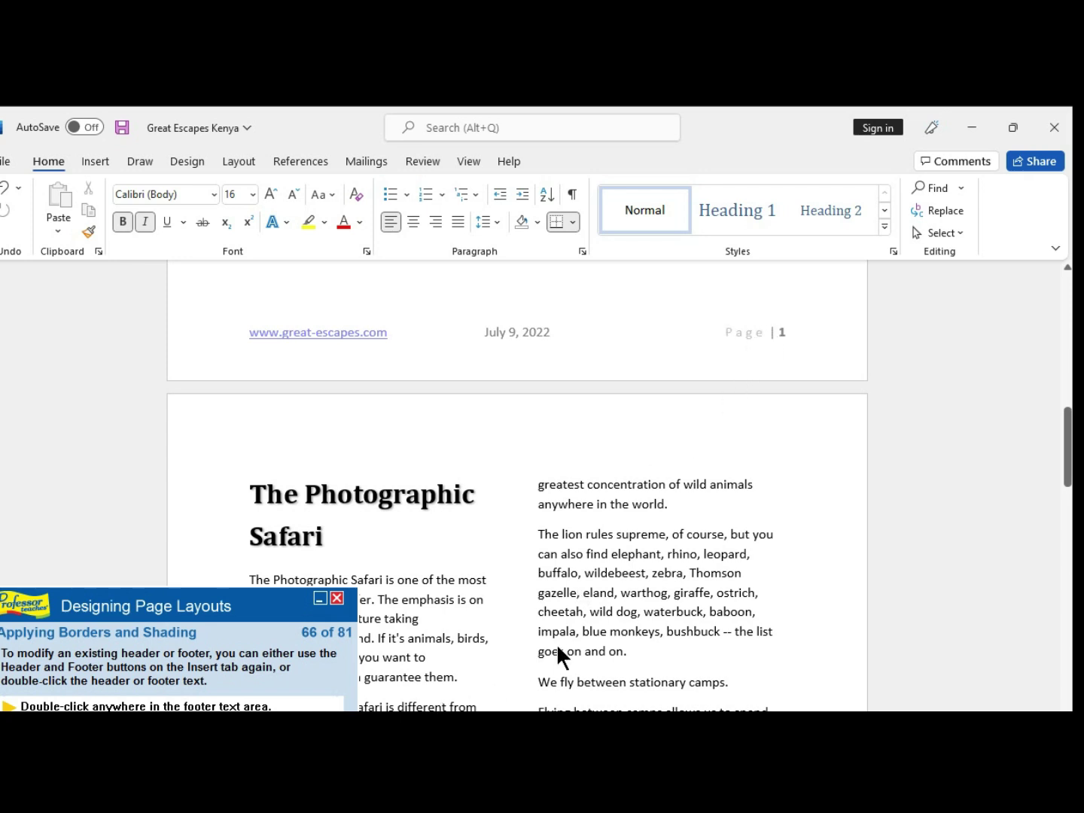
click(727, 332)
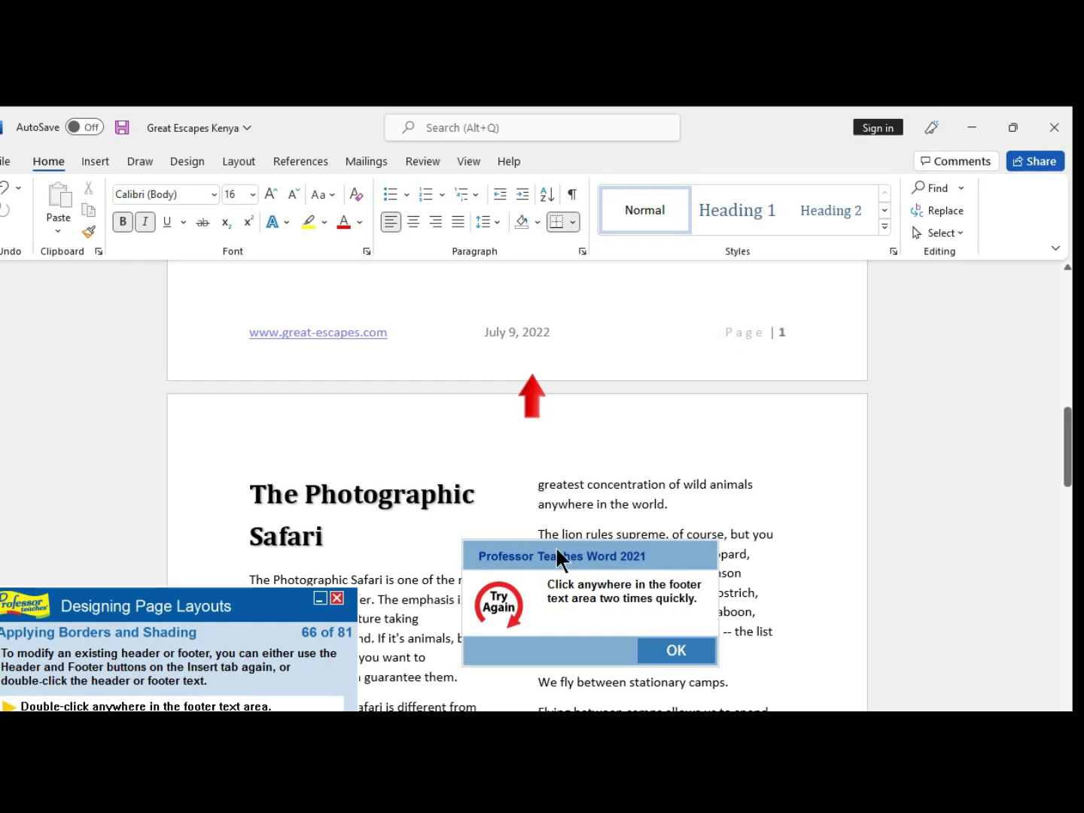
click(687, 661)
double_click(520, 332)
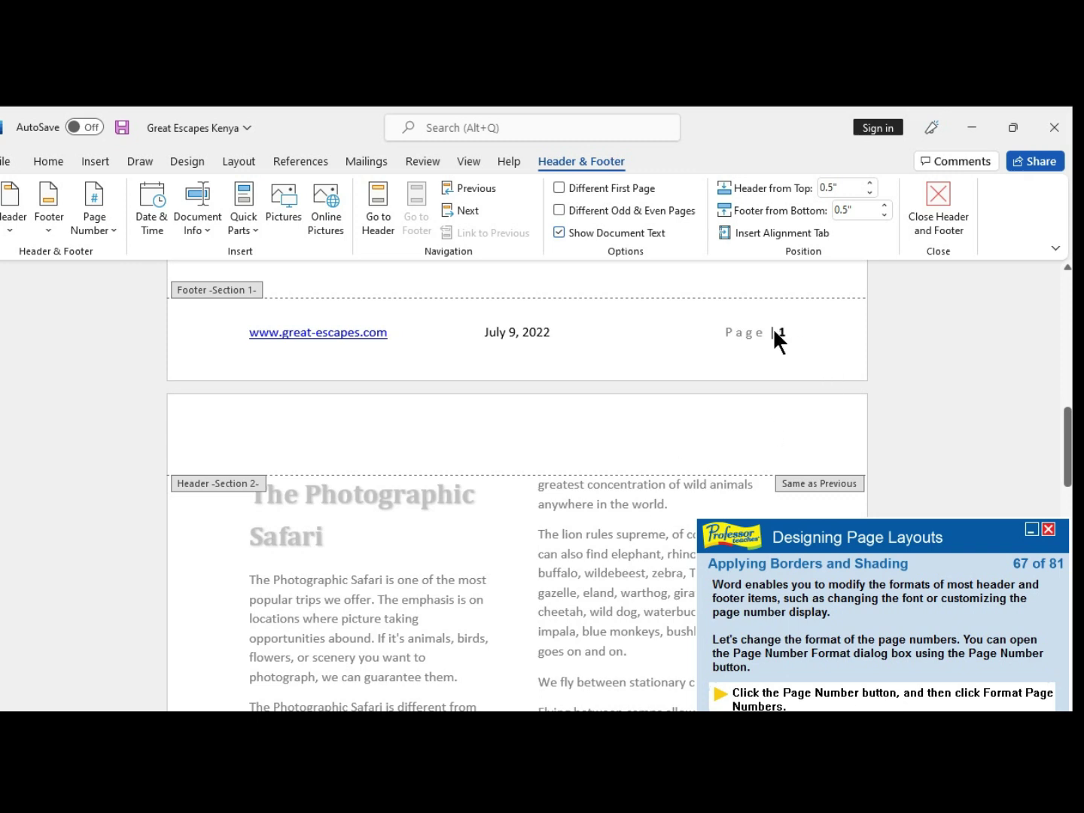
- Set the footer's page number format to "- 1 -, - 2 -, - 3 -, ..." and return to the document body
click(774, 332)
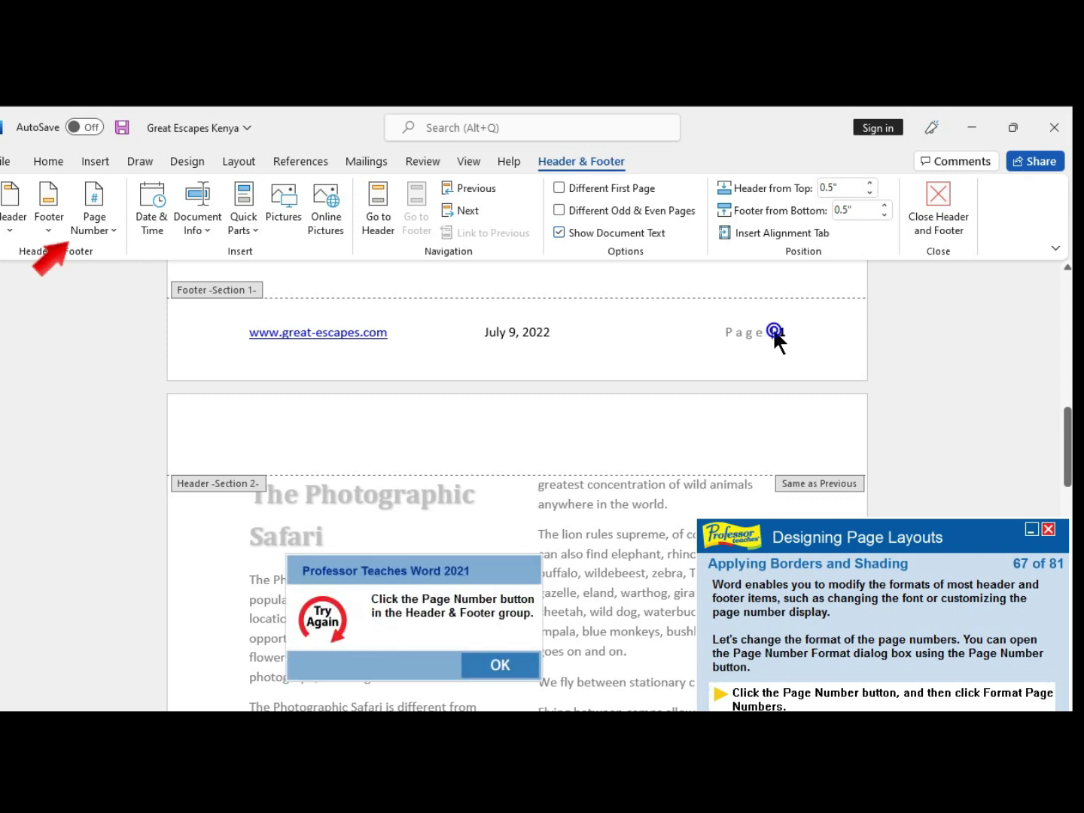
click(500, 675)
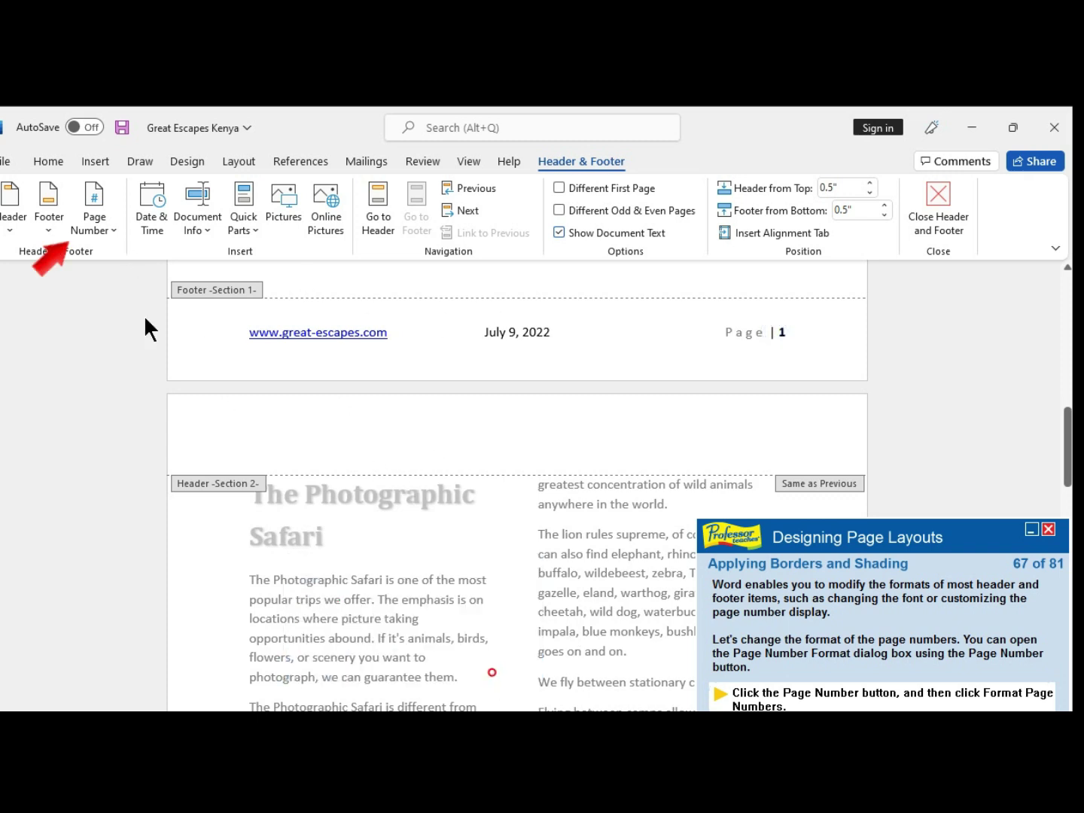
click(104, 232)
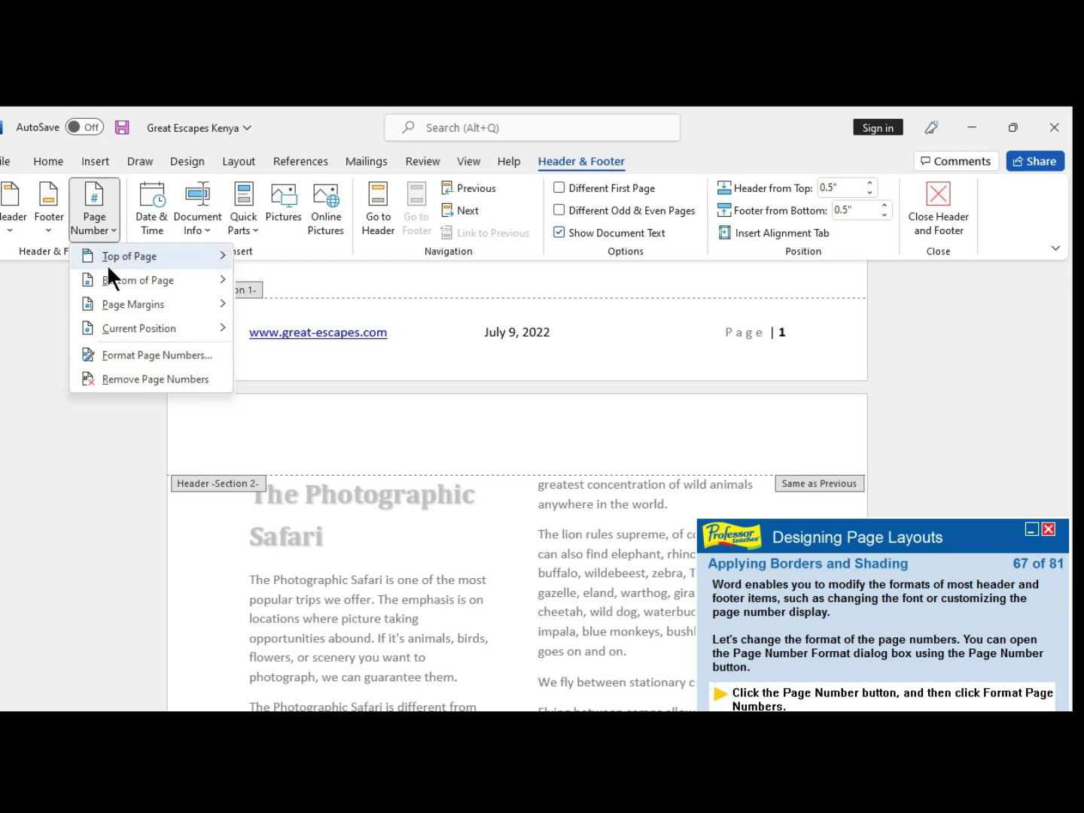
click(155, 361)
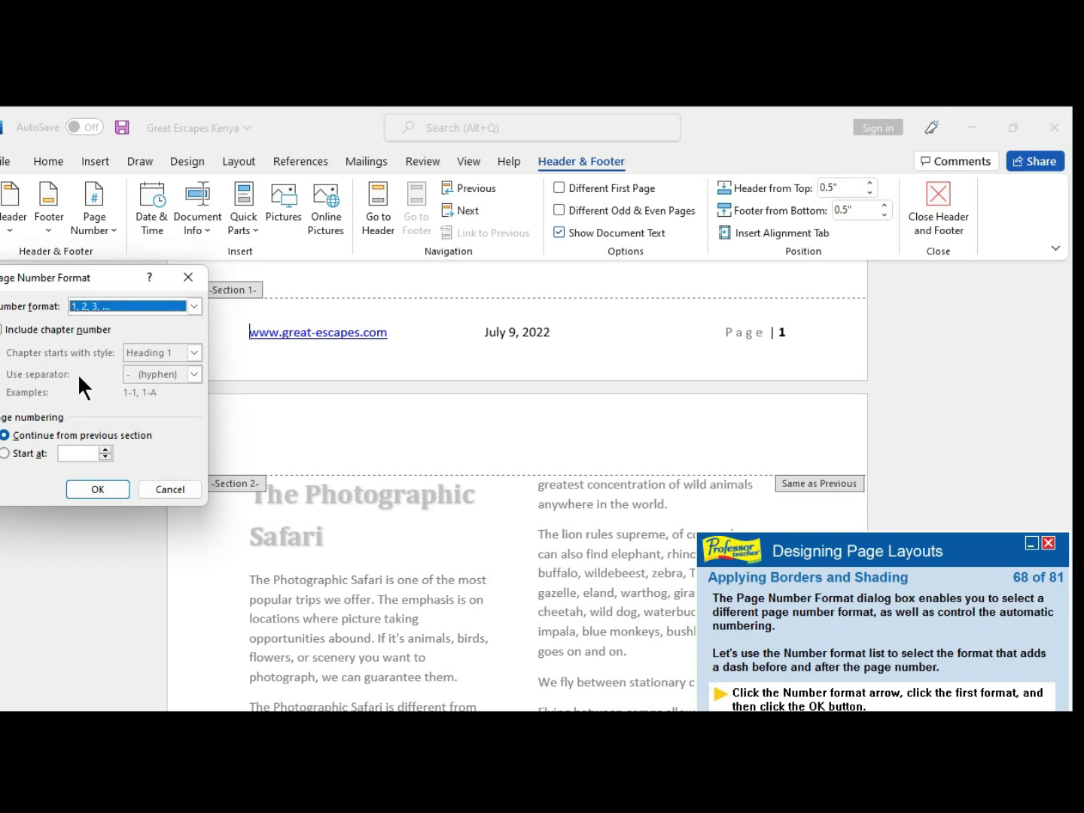
click(193, 305)
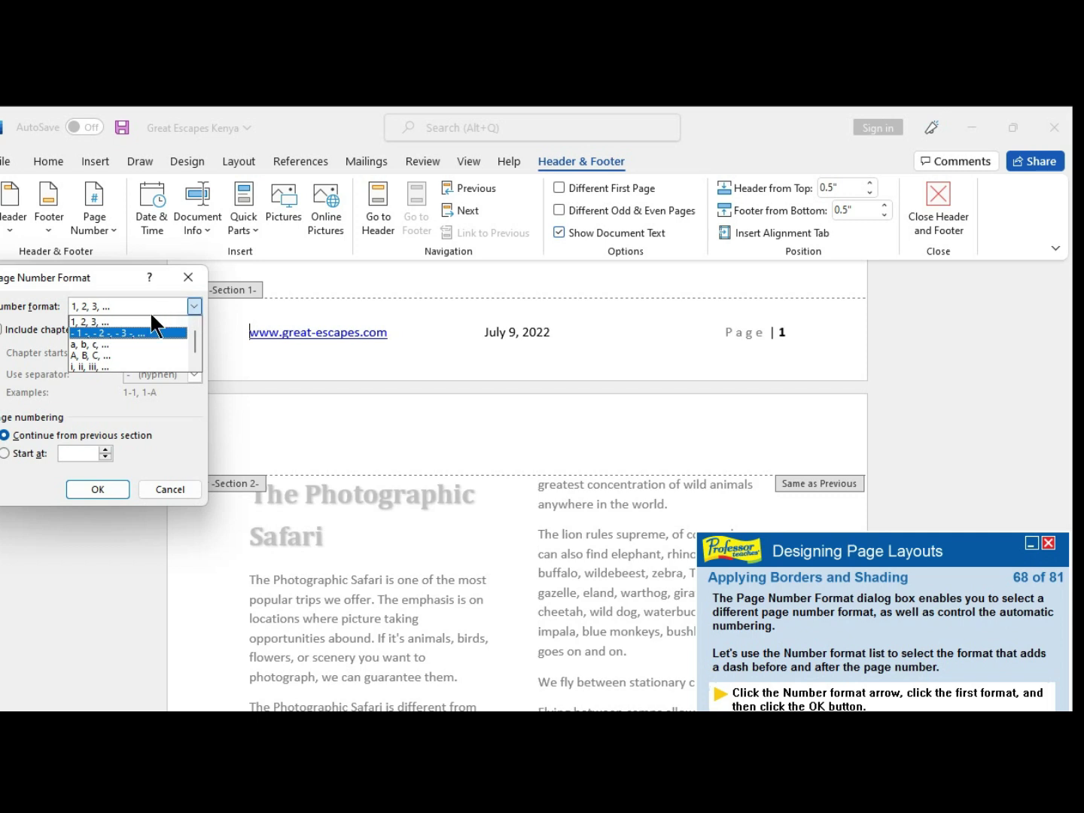
click(93, 320)
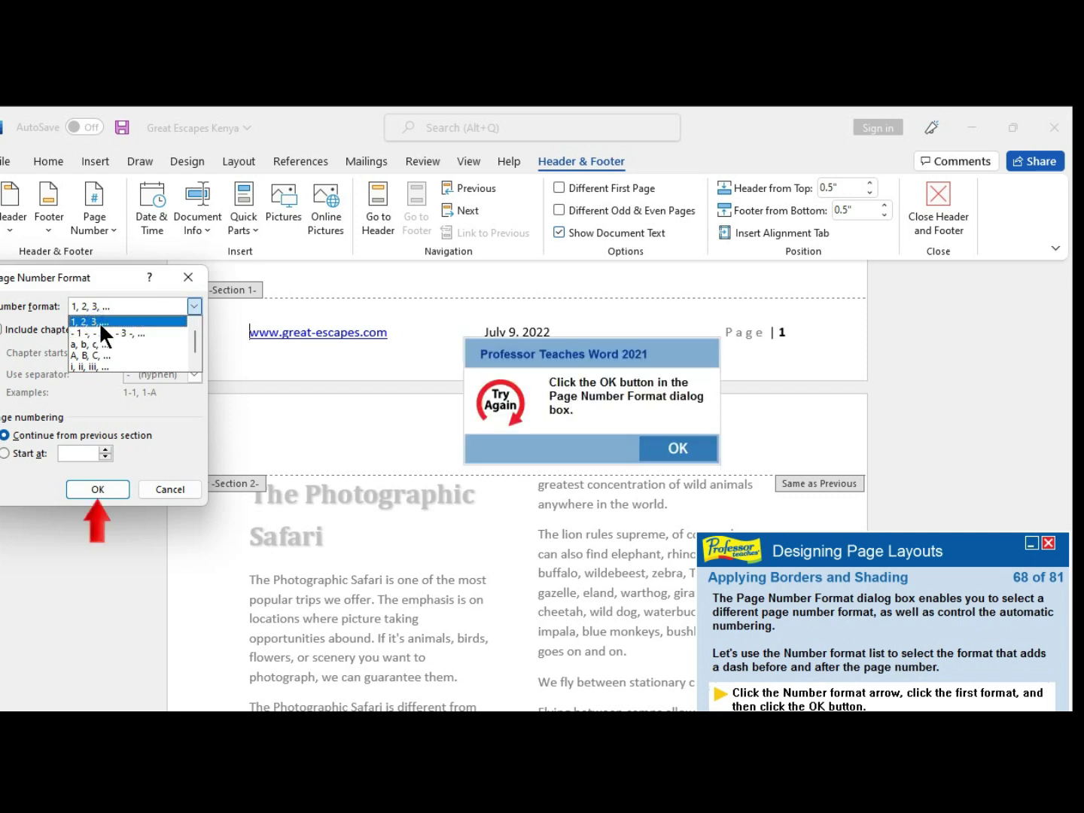
click(681, 448)
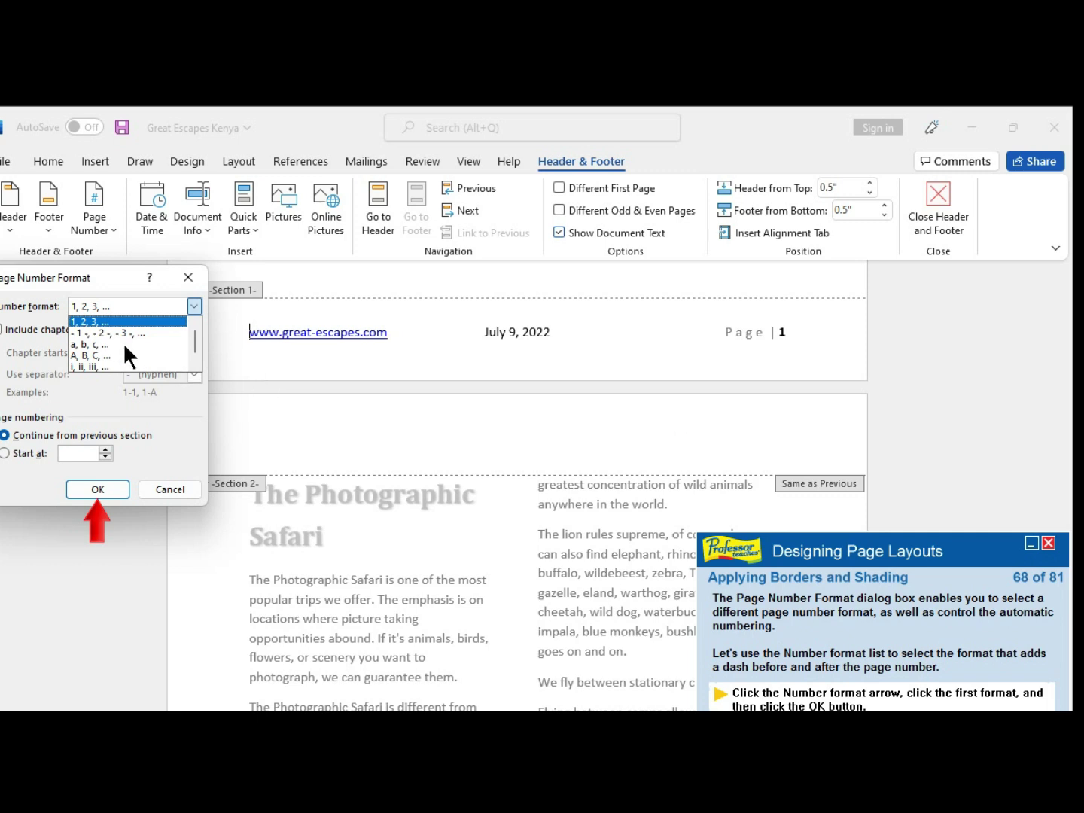
click(97, 489)
click(98, 491)
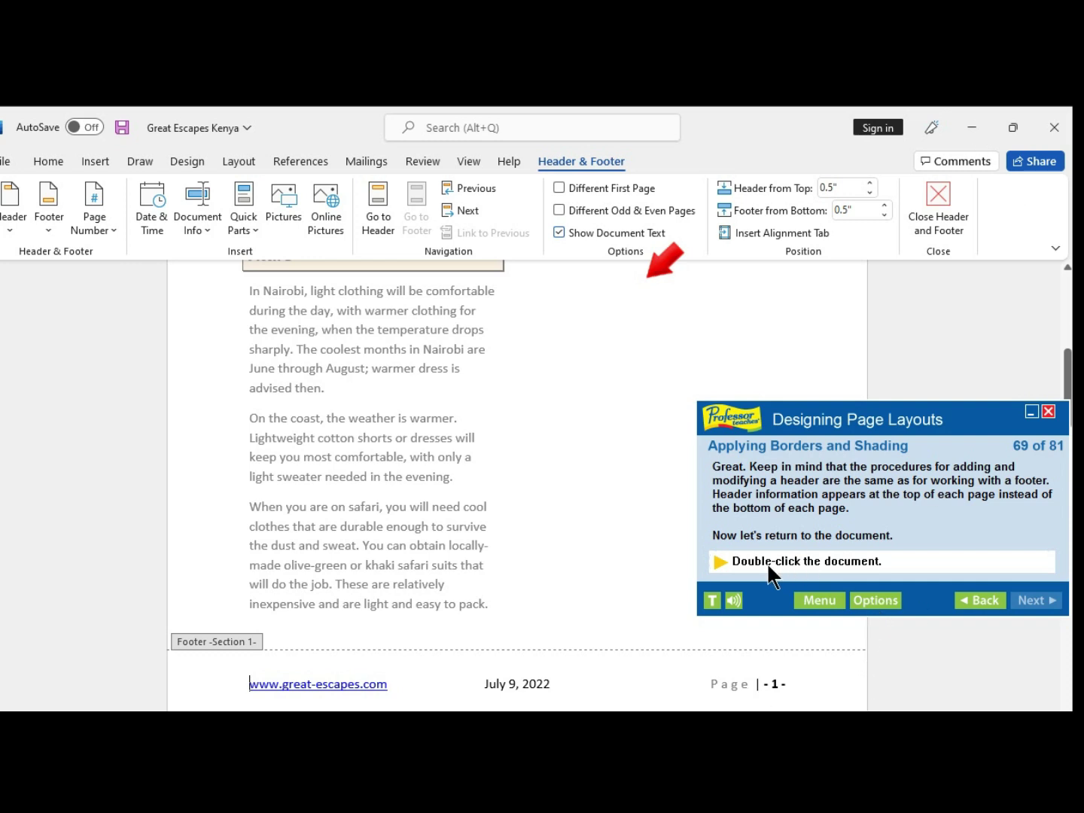
double_click(546, 379)
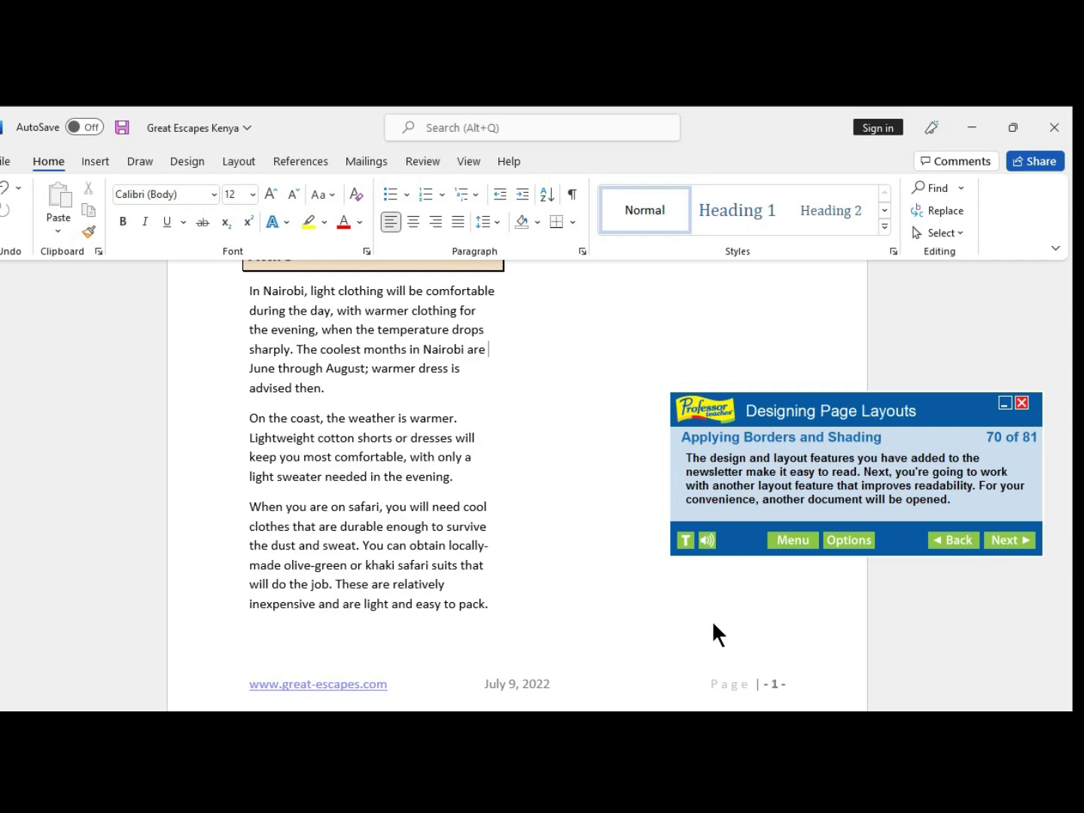
- Advance the lesson to the Expeditions document's indenting exercise and indent the "10-day Photographic Safari" heading one level
click(1024, 540)
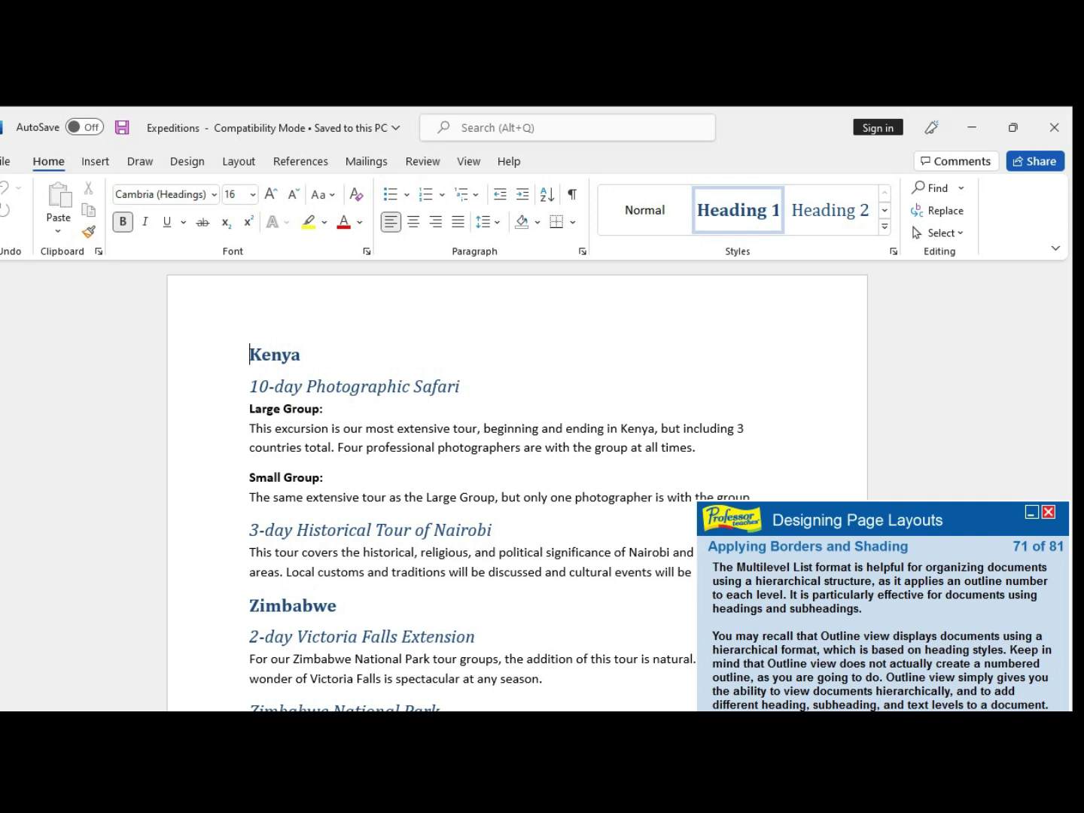
click(1034, 742)
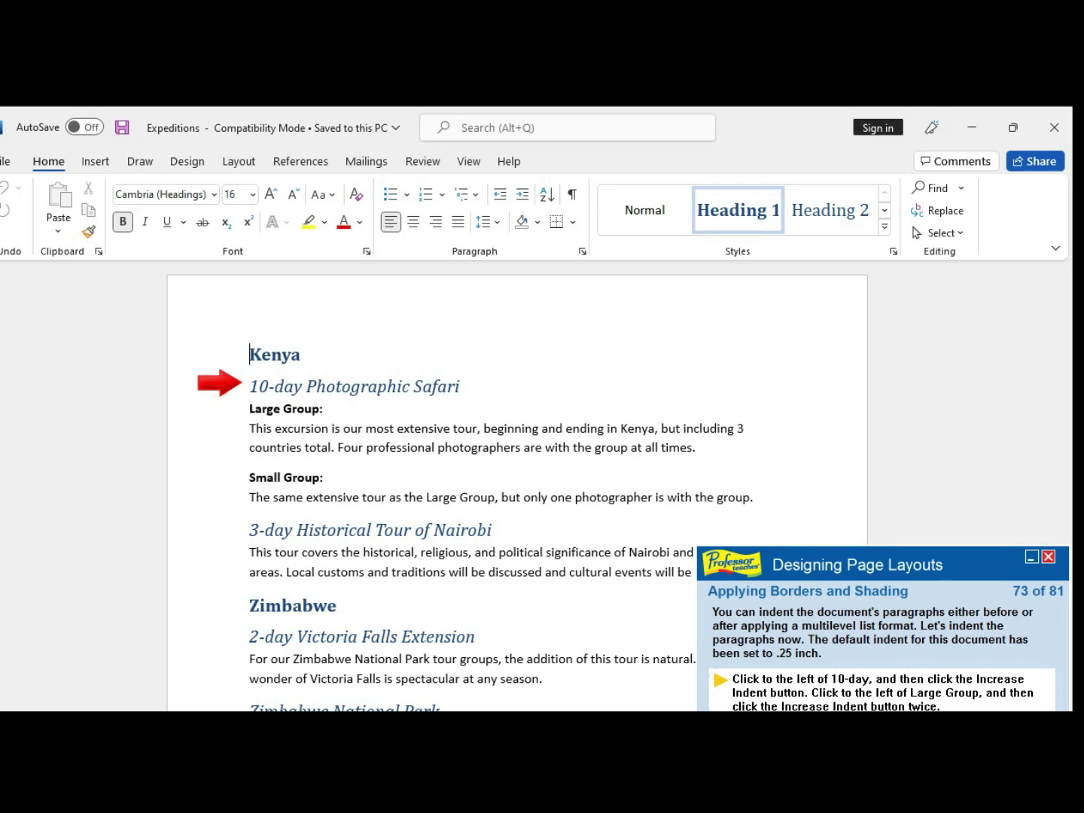
click(251, 384)
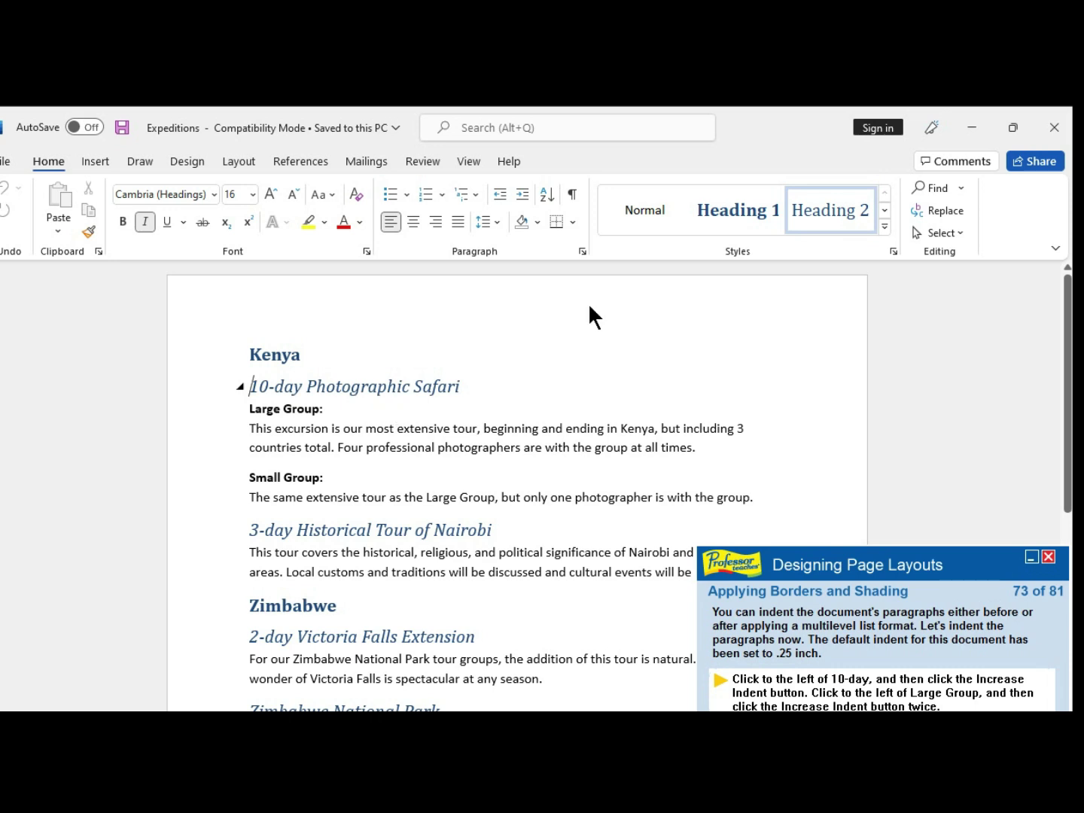
click(844, 212)
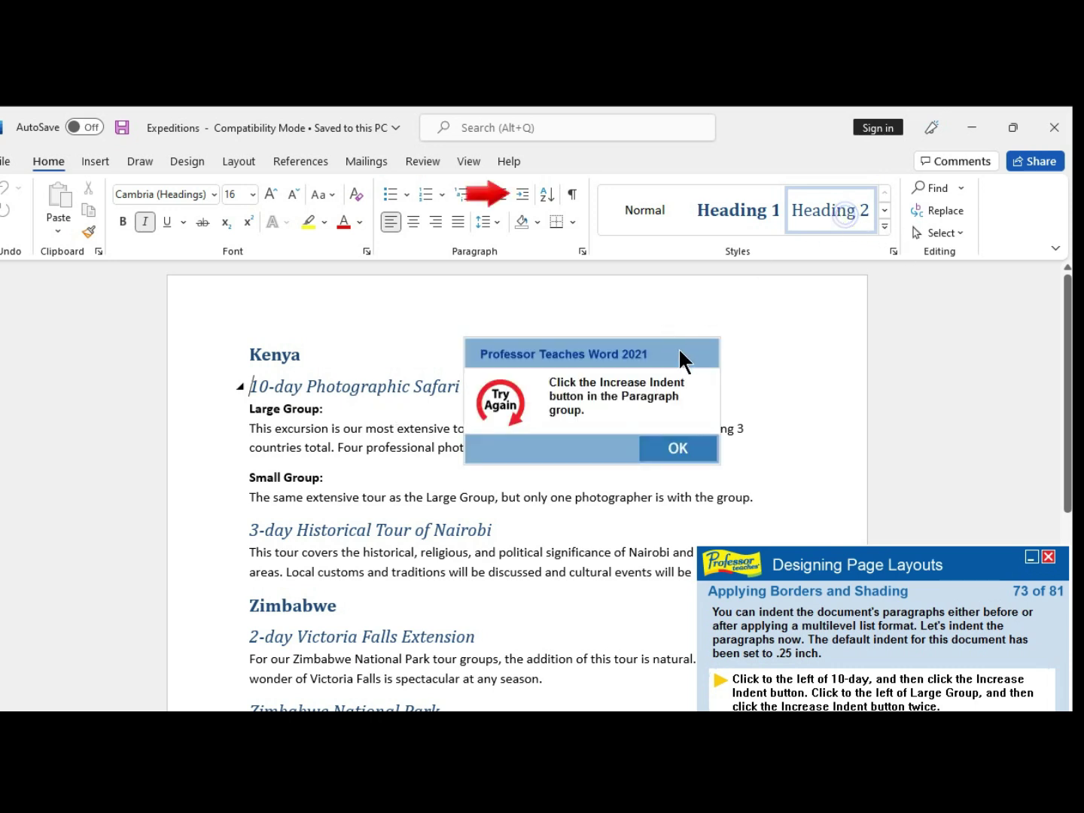
click(661, 447)
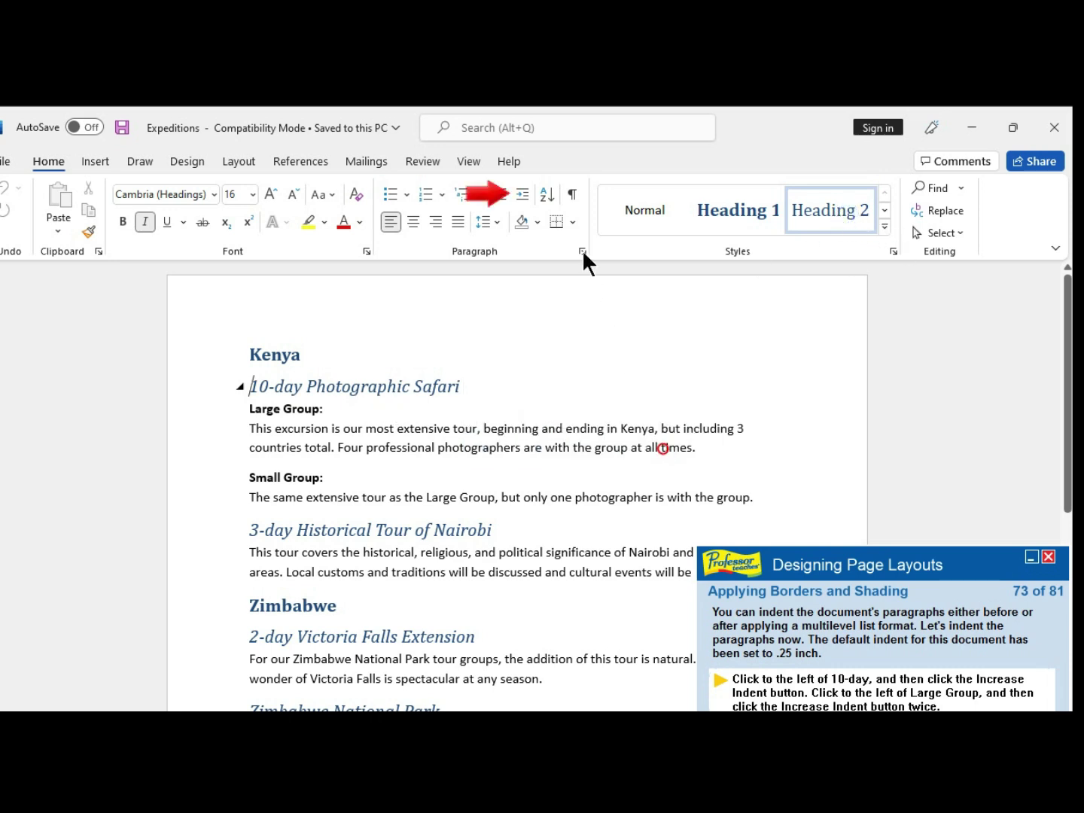
click(521, 196)
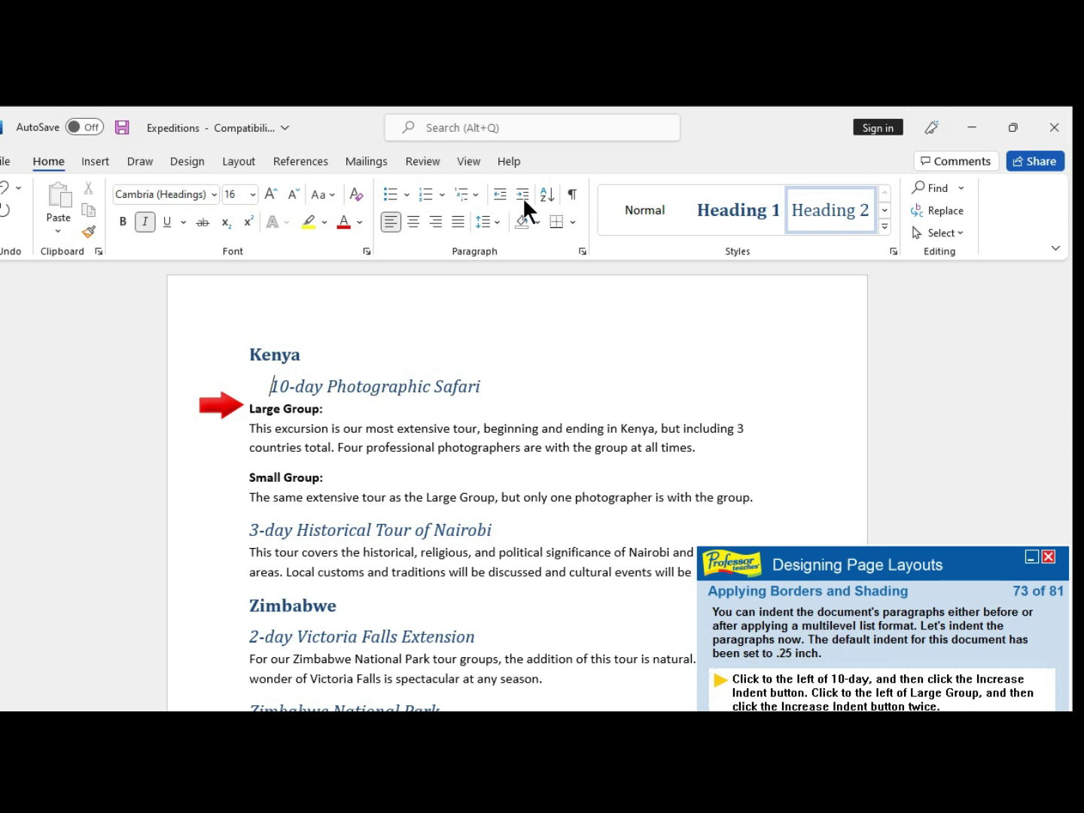
- Increase the indent of the "Large Group:" paragraph under 10-day Photographic Safari by two levels
click(251, 411)
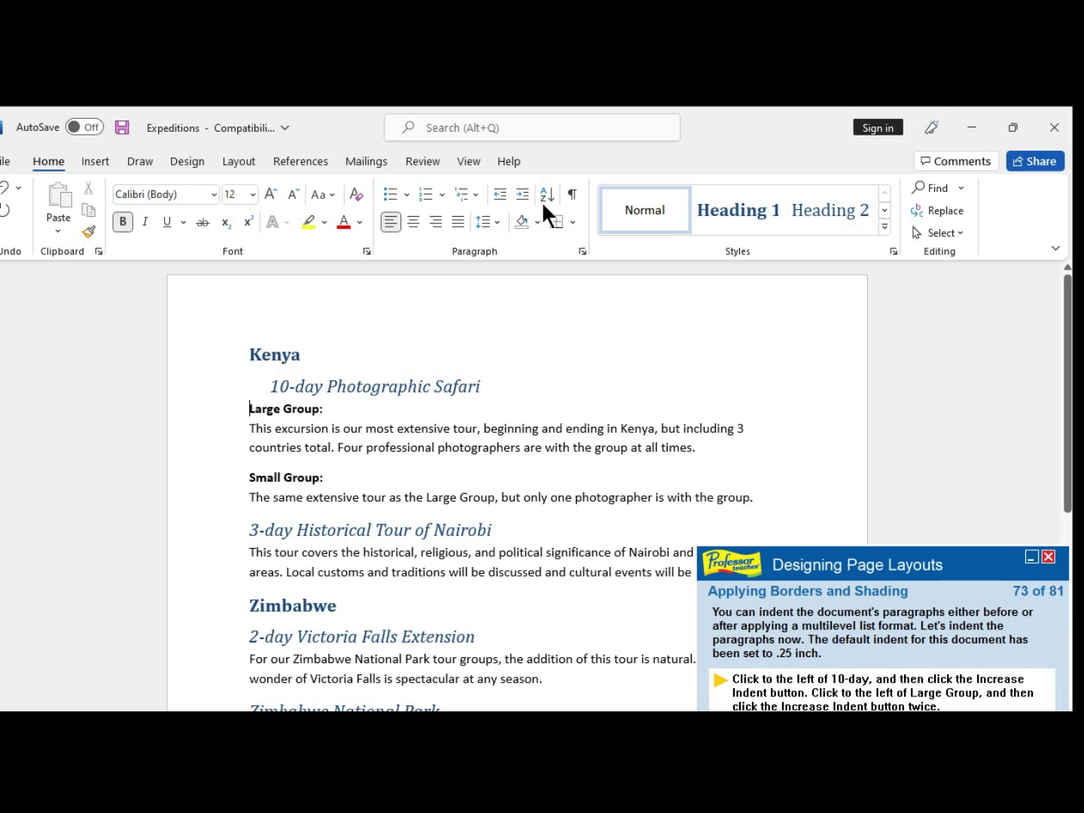
click(521, 193)
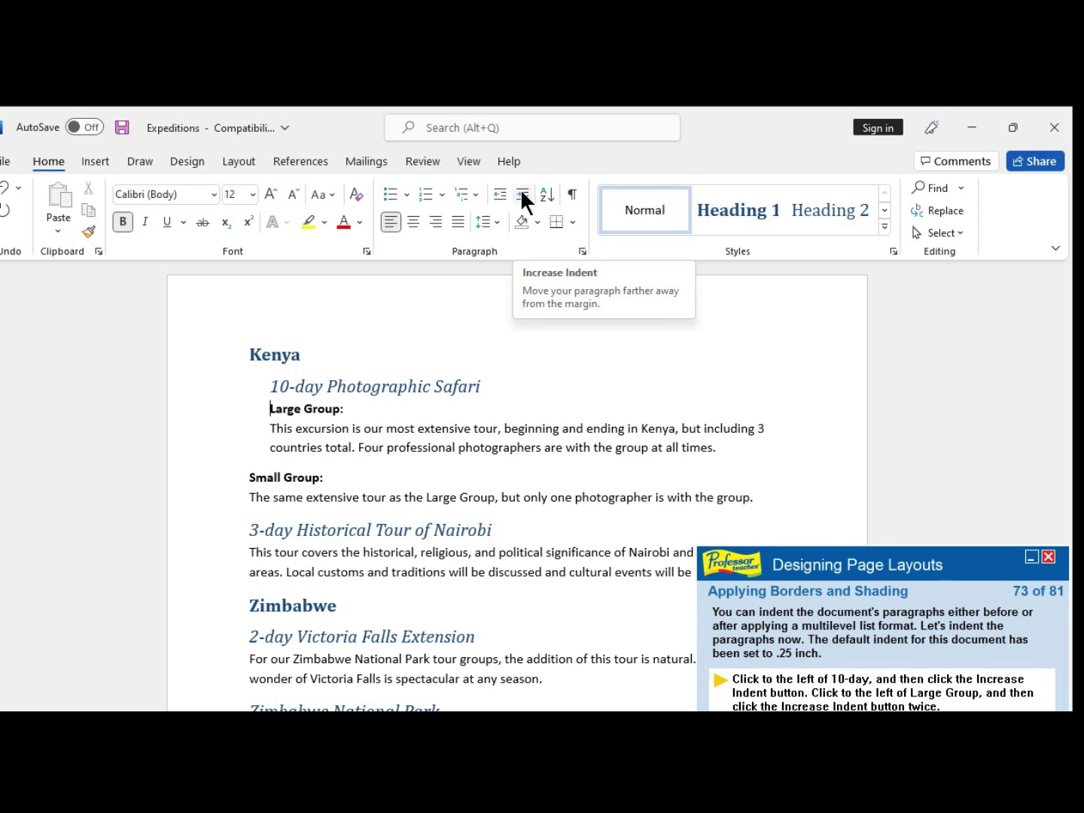
click(522, 193)
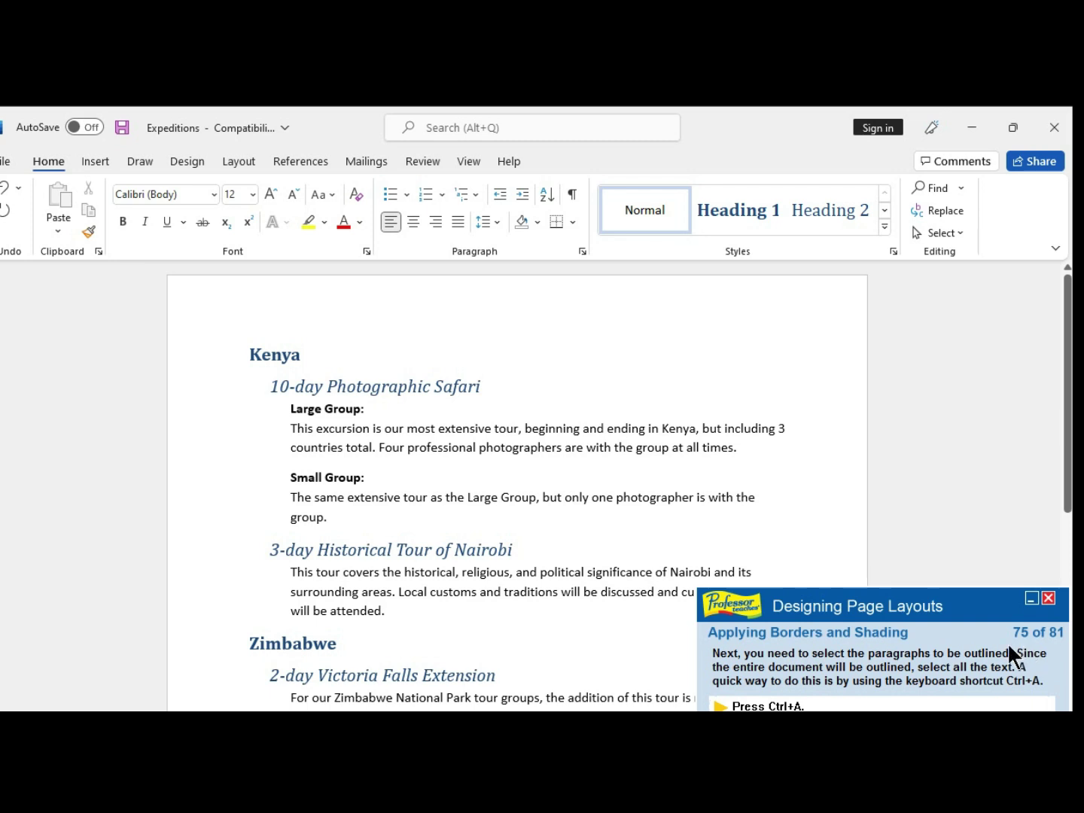
- Apply the 1., 1.1., 1.1.1. multilevel list format to the entire Expeditions document, and advance the lesson past the first summary page
key(ctrl+a)
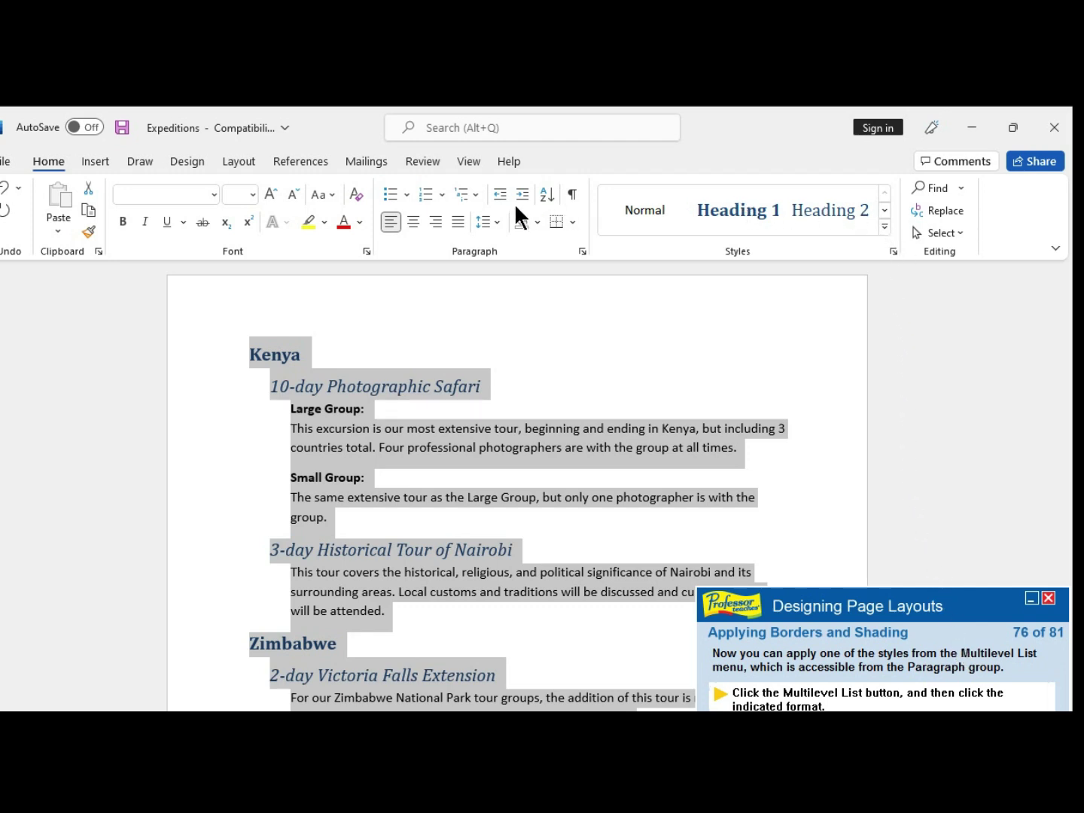
click(477, 194)
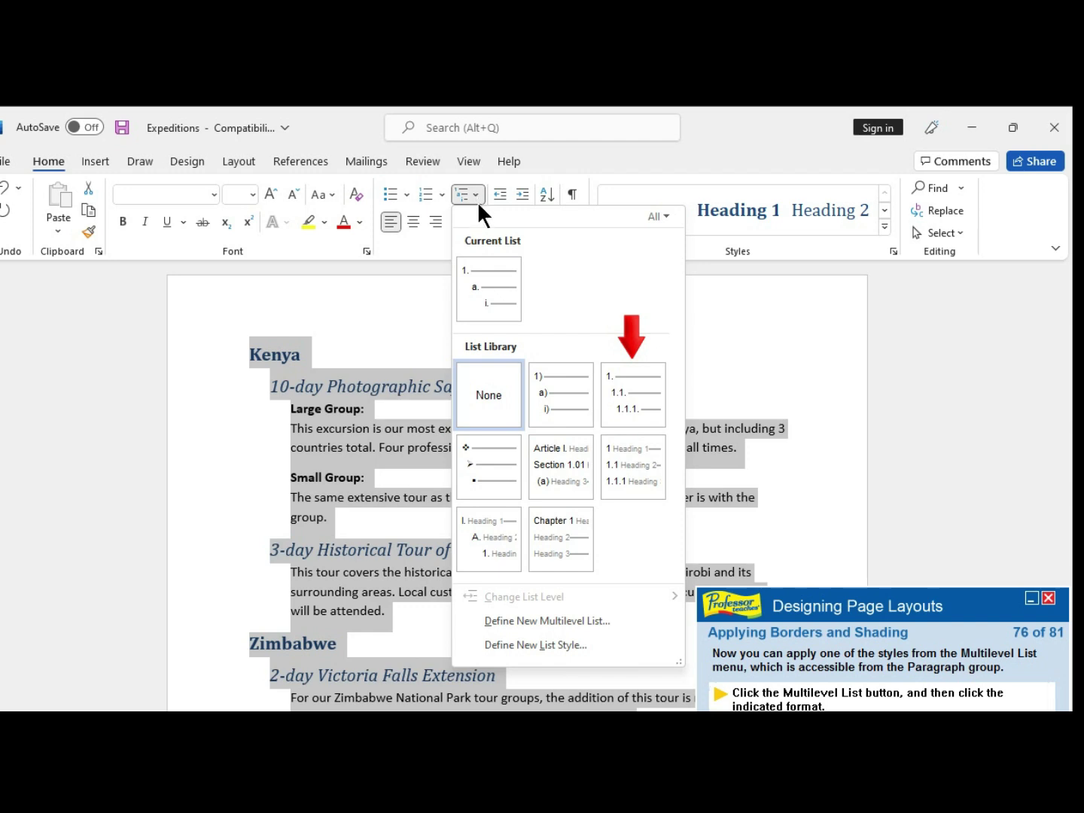
mouse_move(620, 390)
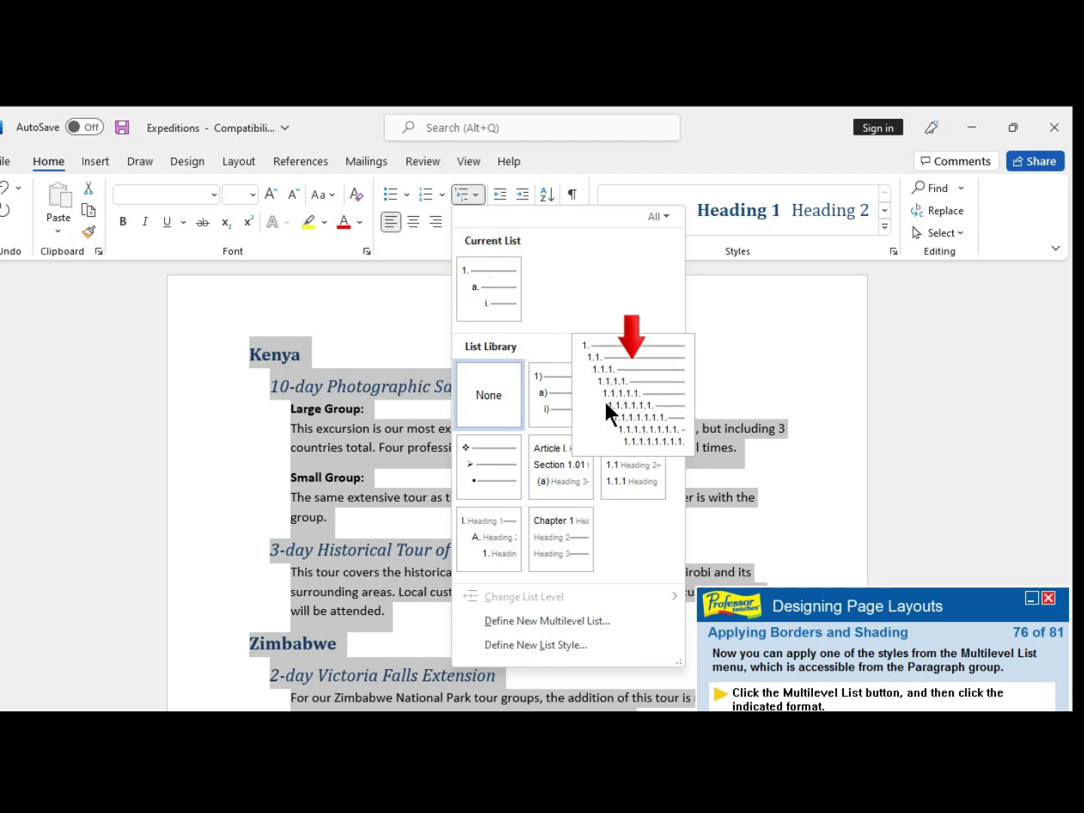
click(631, 405)
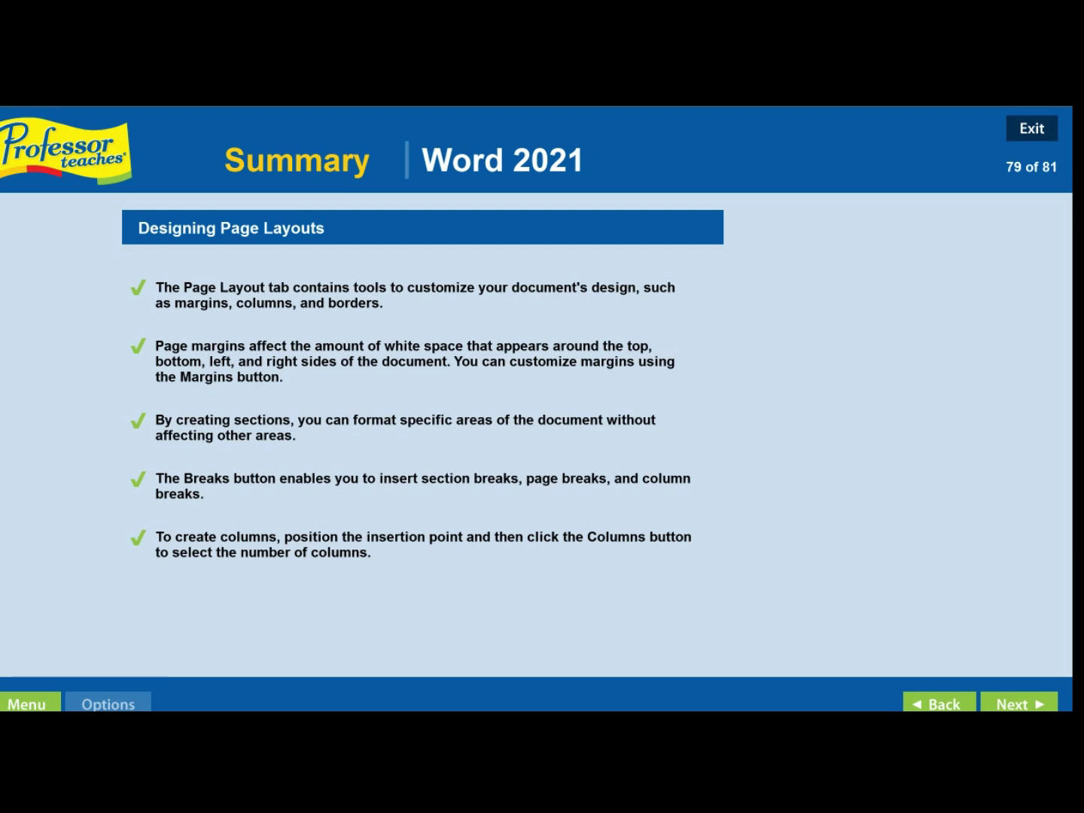
click(1004, 703)
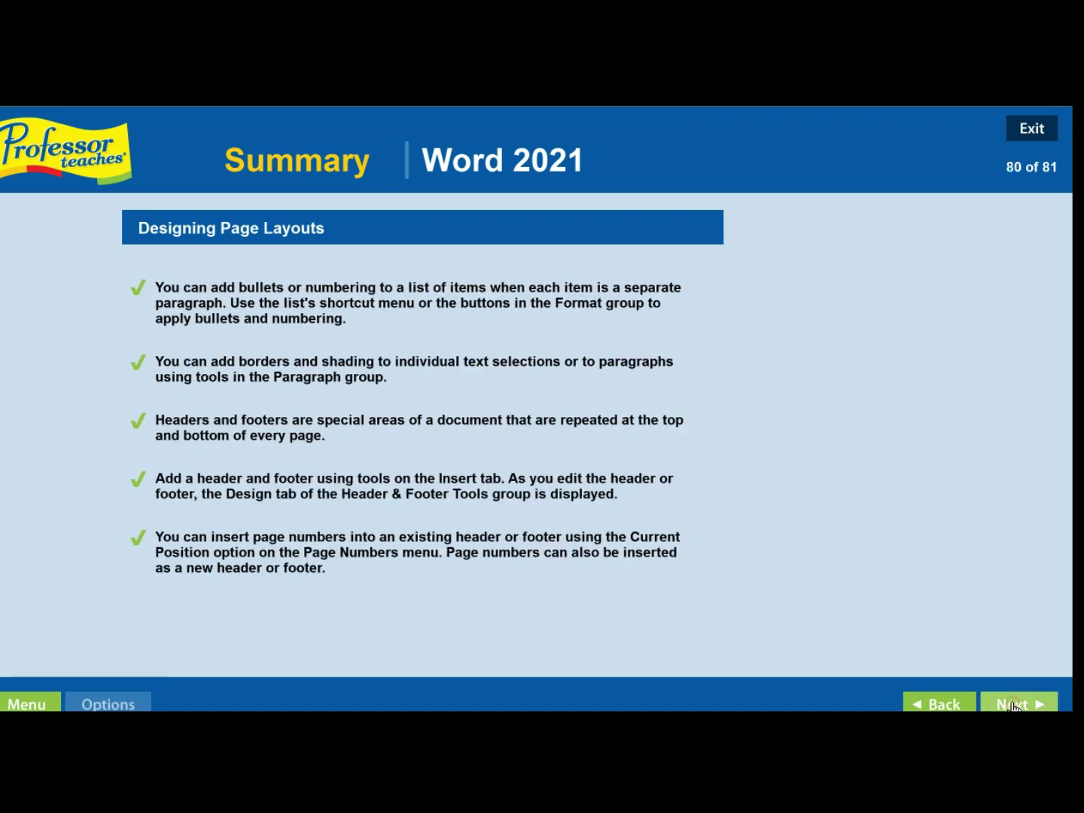